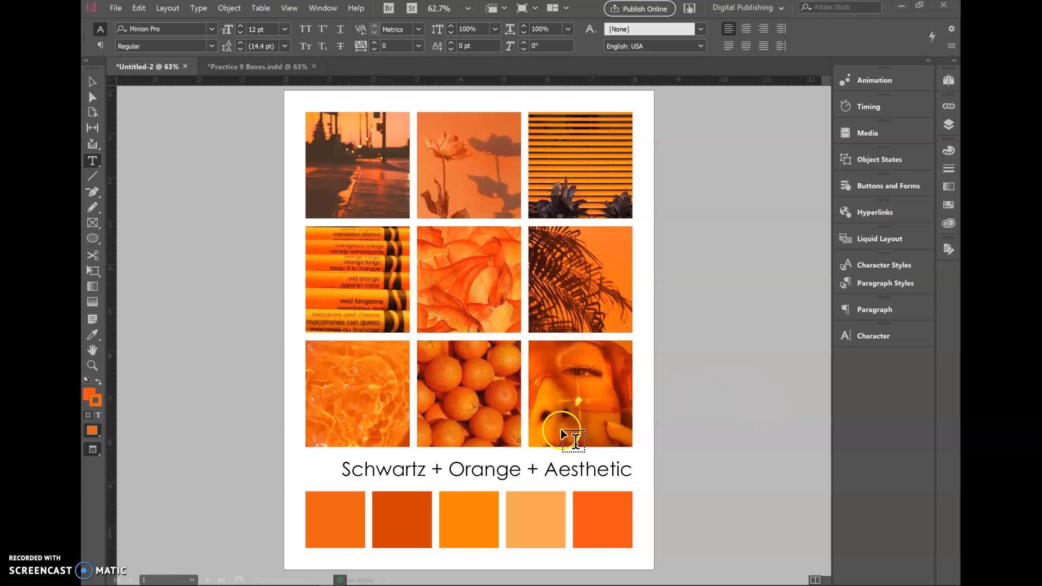
Look at the Apparel Production folder in File Explorer, where the aesthetic pics folder is stored, and minimise the window
mouse_move(299, 582)
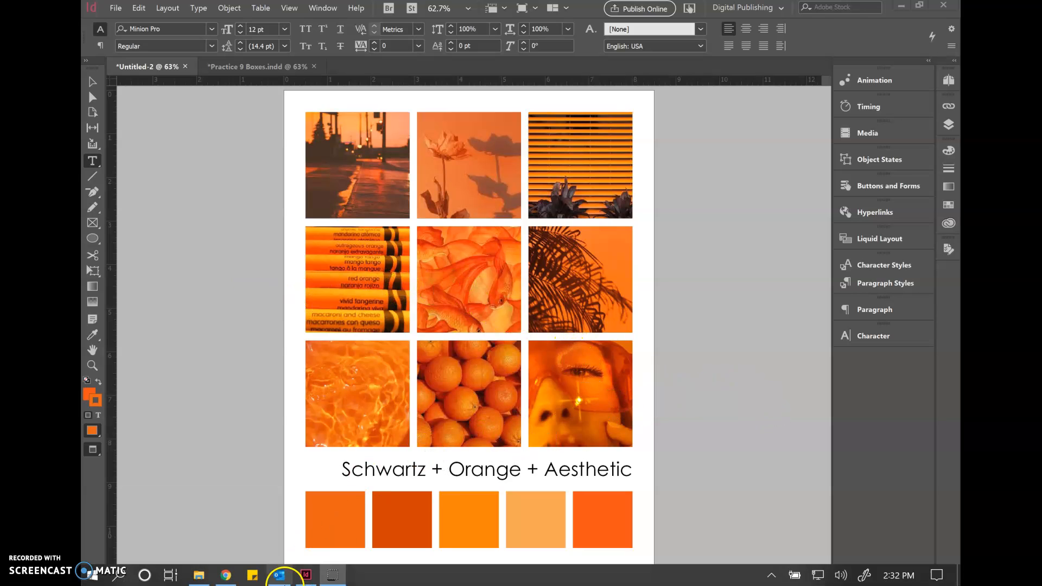
left_click(199, 582)
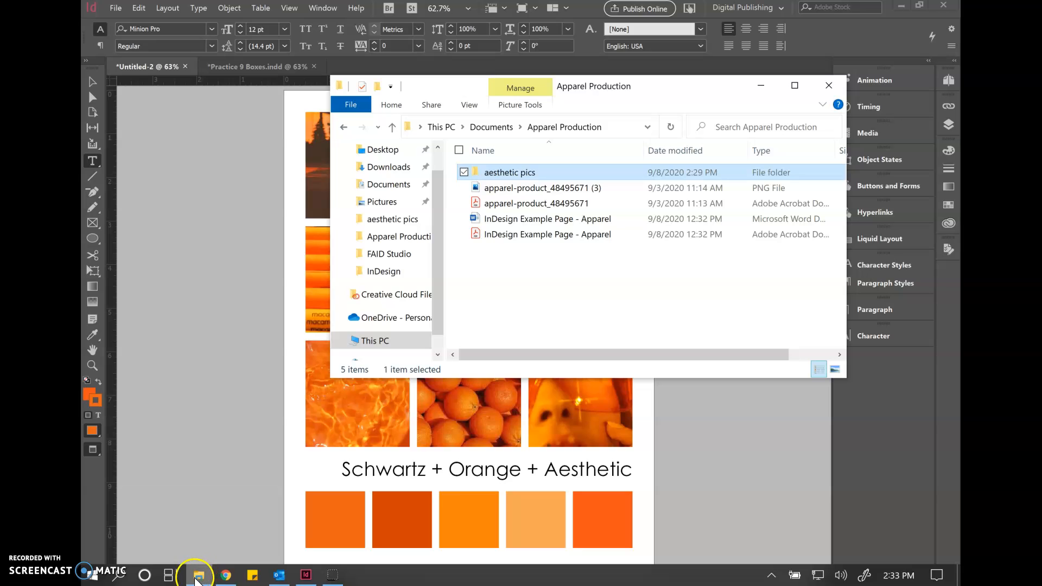
left_click(92, 576)
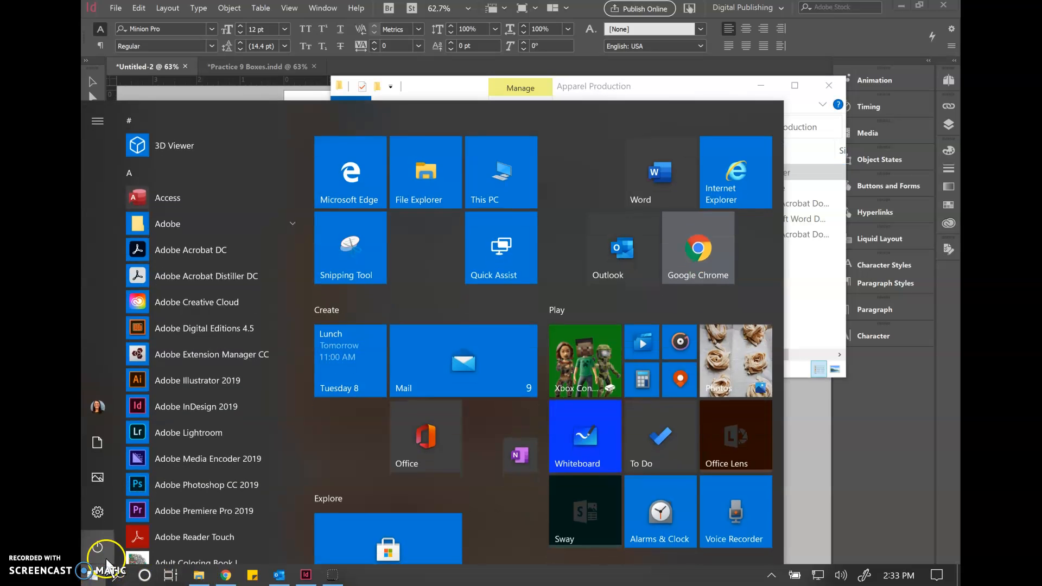
scroll(163, 282, "down", 10)
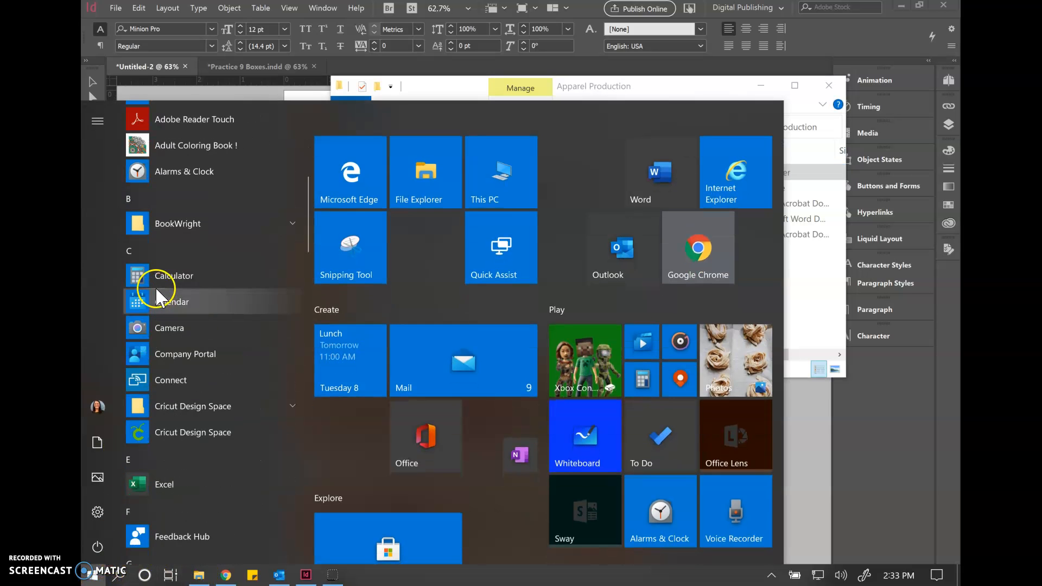
scroll(157, 425, "down", 5)
scroll(161, 447, "up", 6)
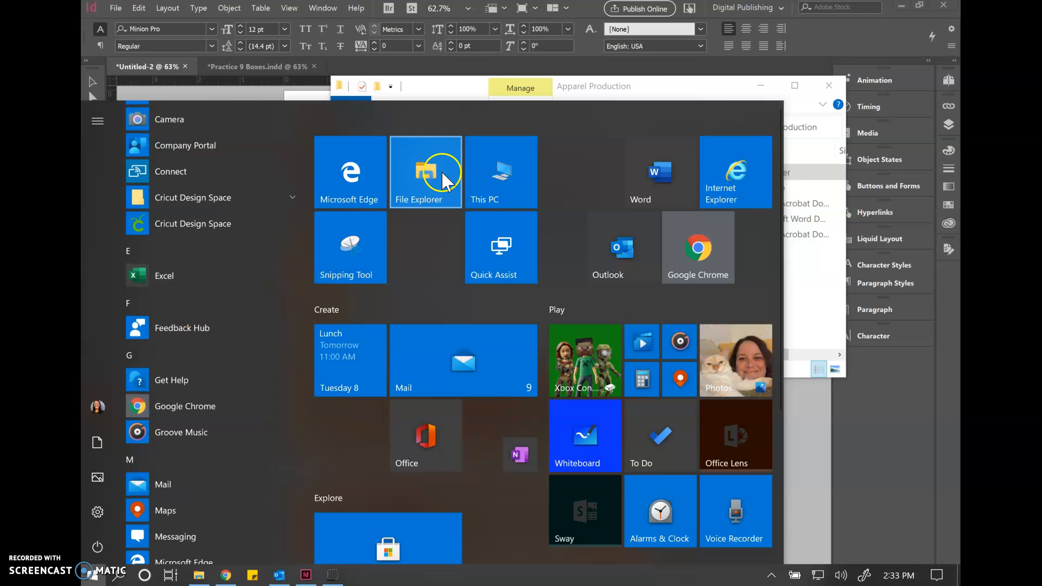
left_click(657, 85)
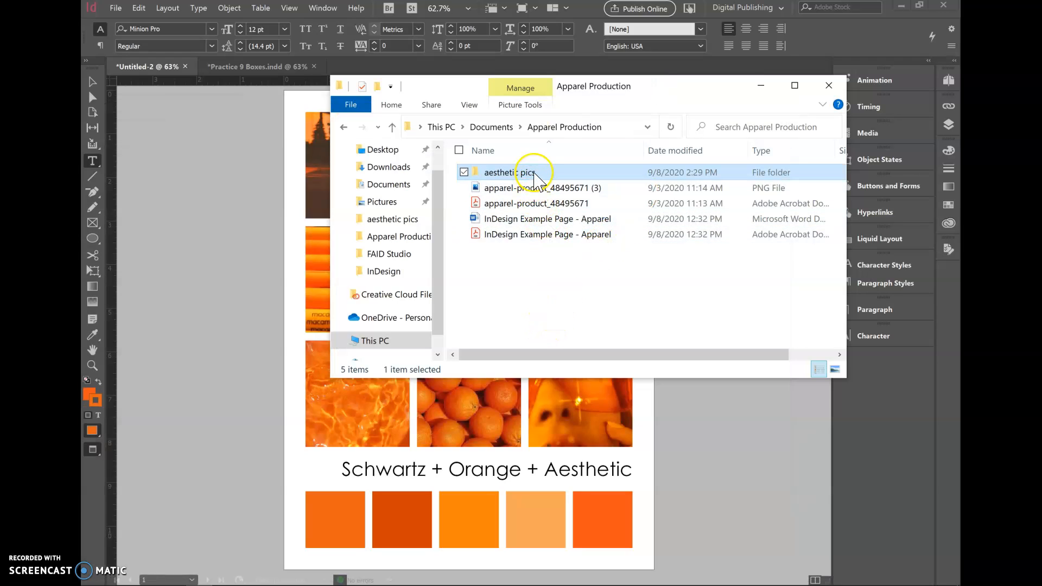
left_click(761, 85)
Switch to Chrome and save the oranges photo from the orange aesthetic image results as "download (2)" in the aesthetic pics folder
mouse_move(328, 580)
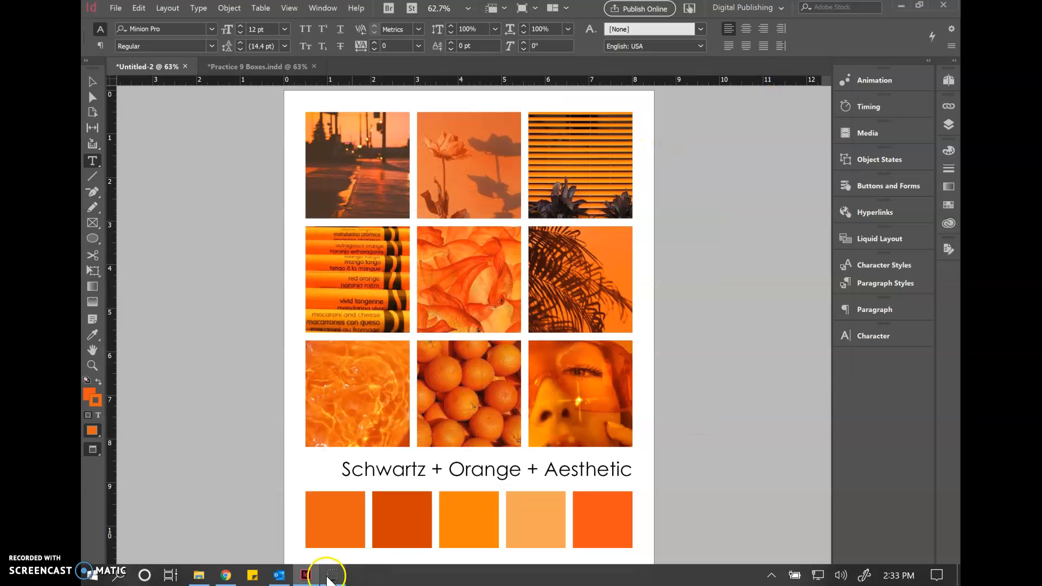
left_click(236, 577)
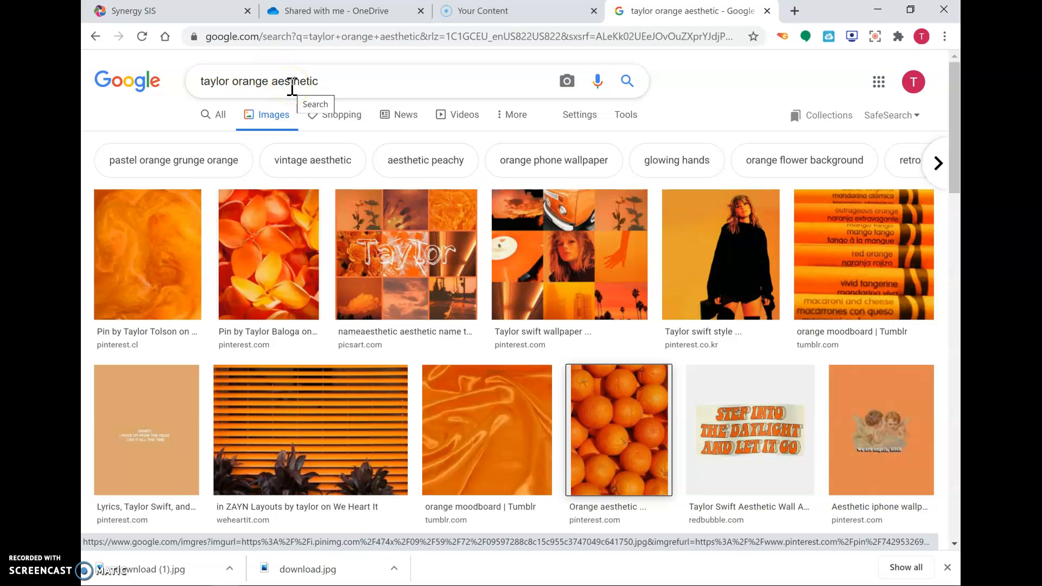
scroll(640, 226, "down", 3)
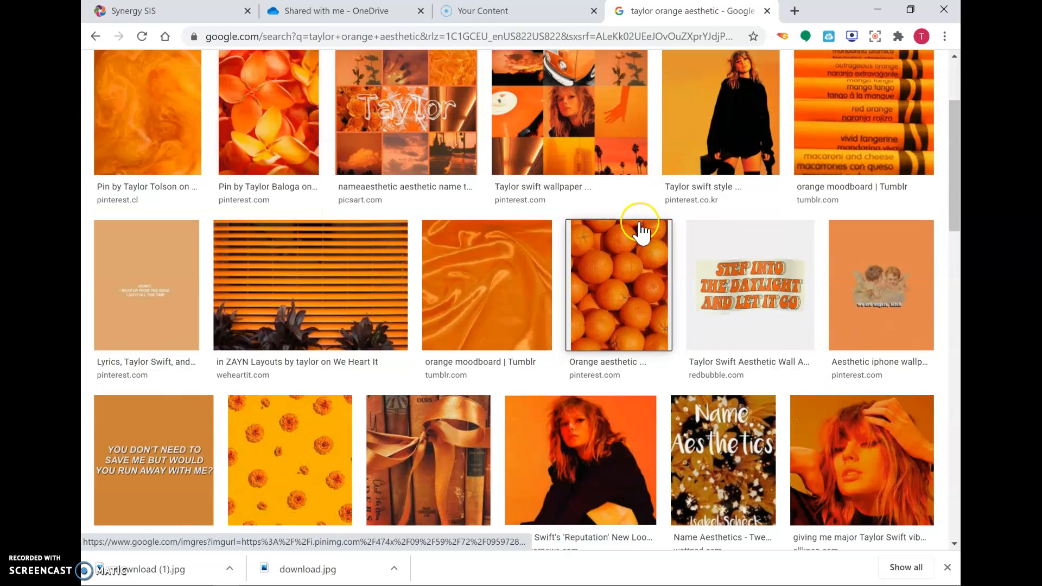
scroll(640, 226, "down", 1)
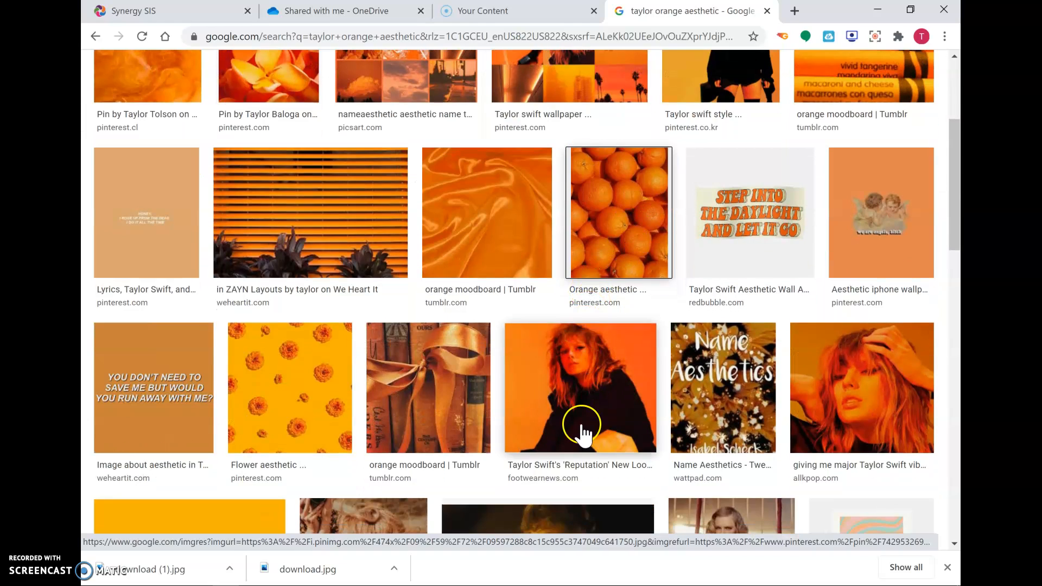
scroll(581, 426, "up", 2)
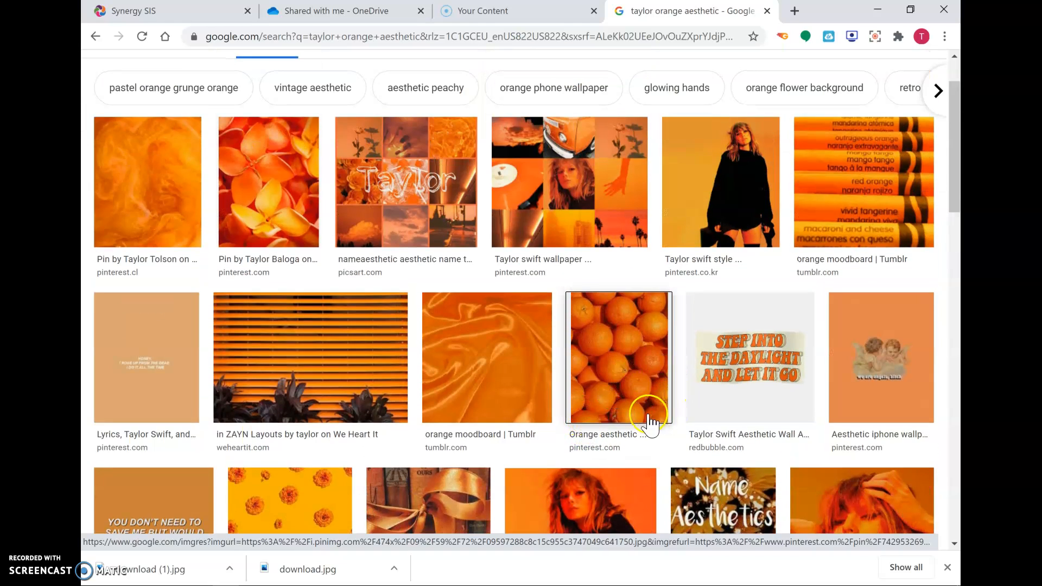
right_click(629, 339)
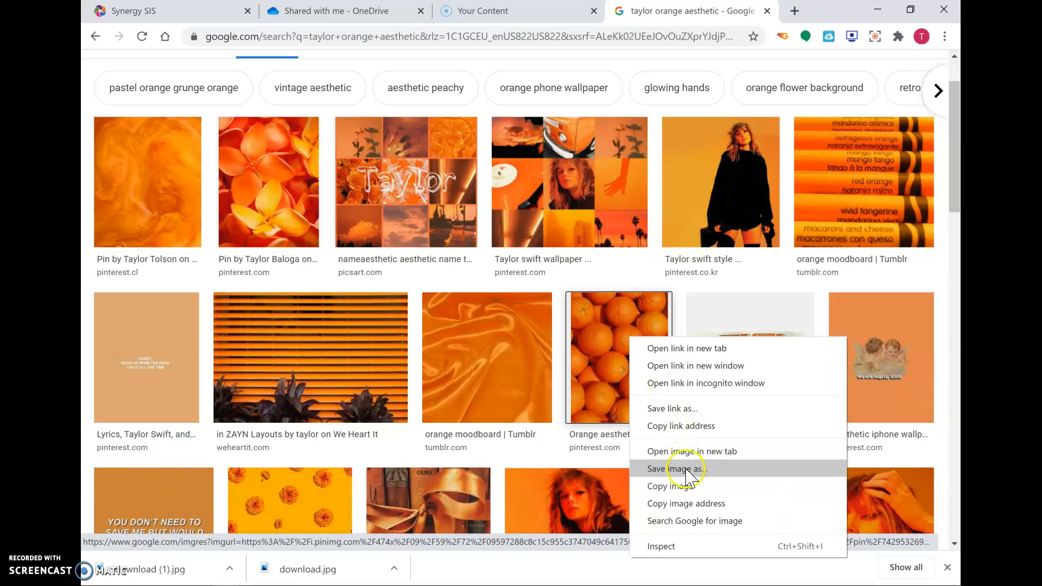
left_click(706, 468)
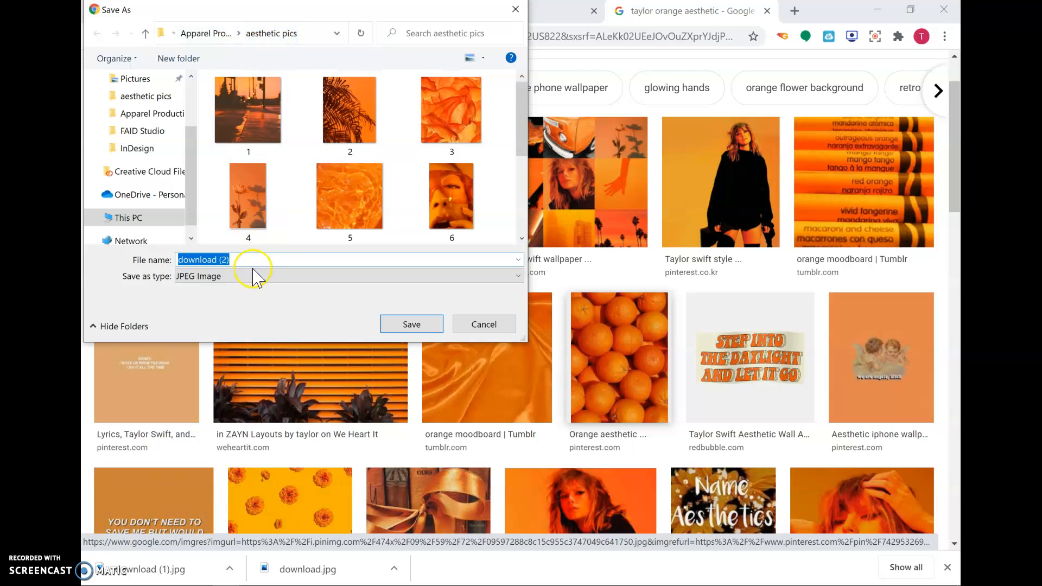
left_click(412, 324)
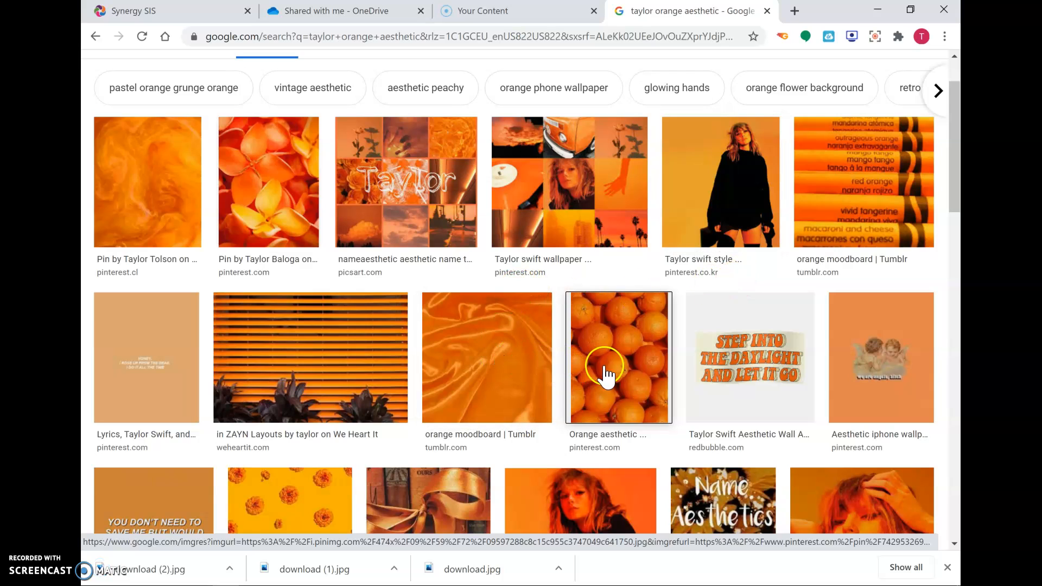
Switch back to InDesign and create a new one-page portrait document of 8.5 × 11 in, with inches as the units
mouse_move(411, 585)
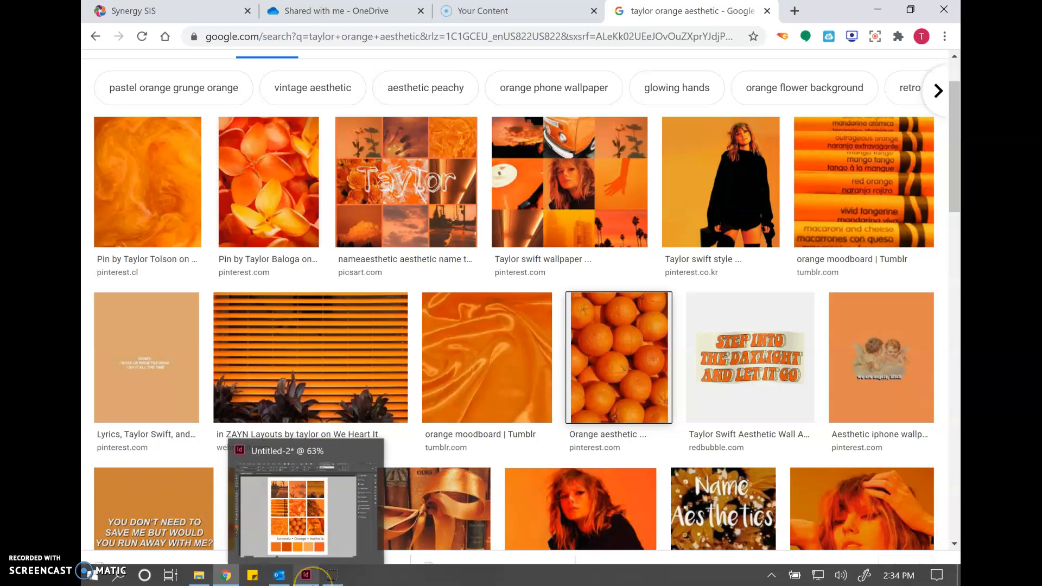
left_click(312, 584)
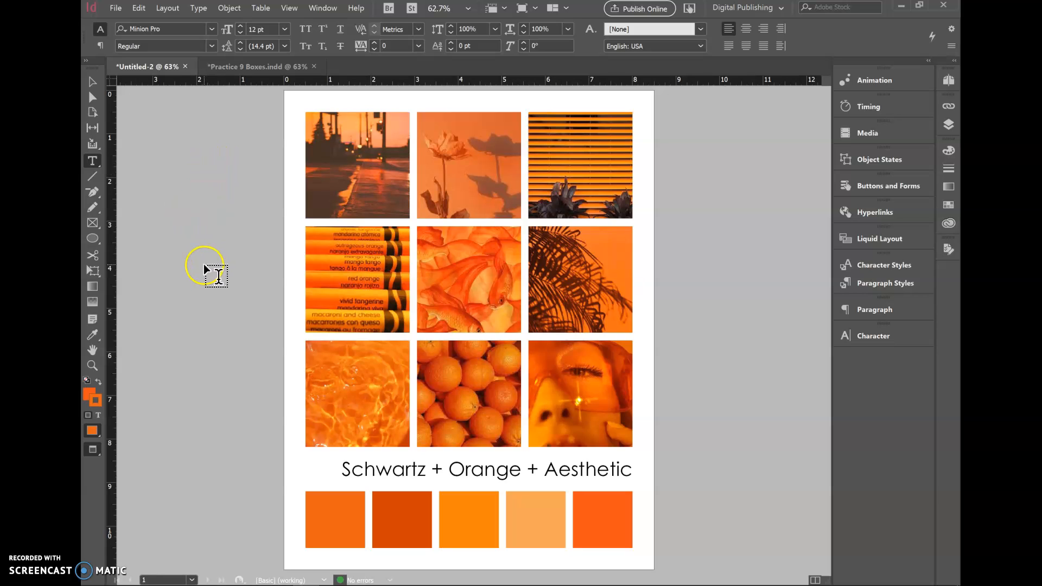
left_click(92, 575)
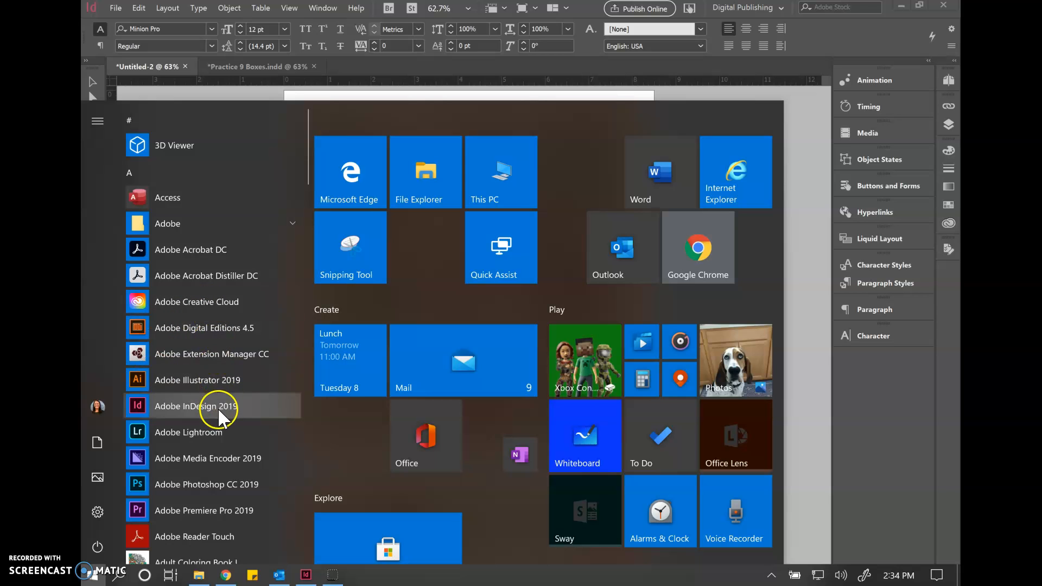
left_click(809, 155)
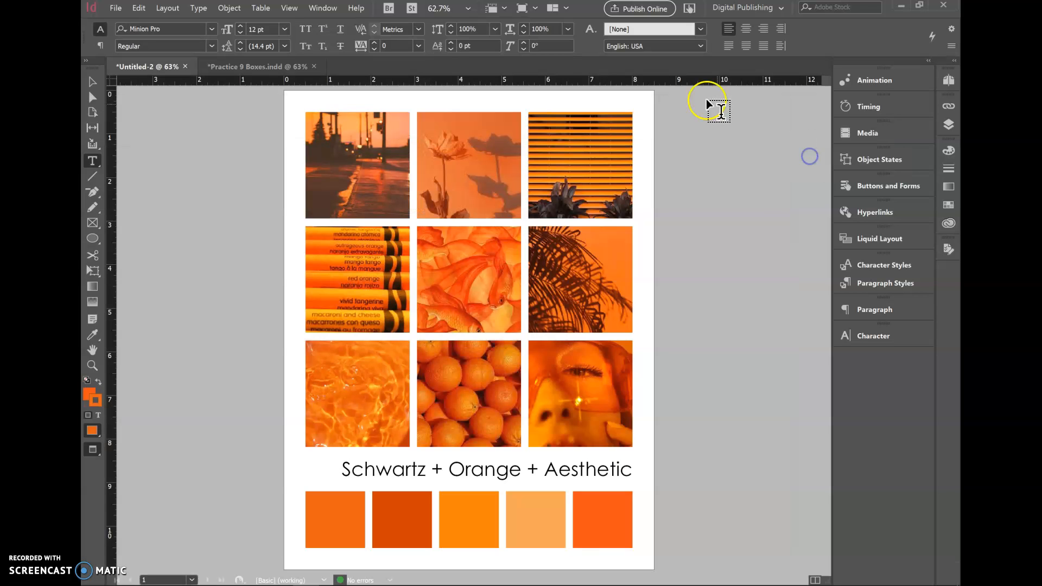
left_click(115, 11)
left_click(124, 19)
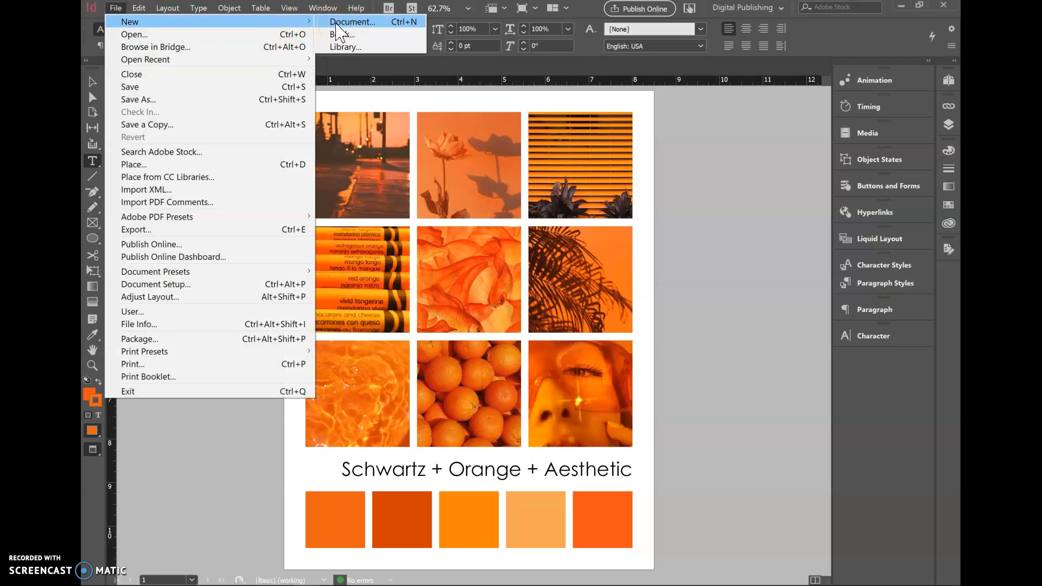
left_click(337, 23)
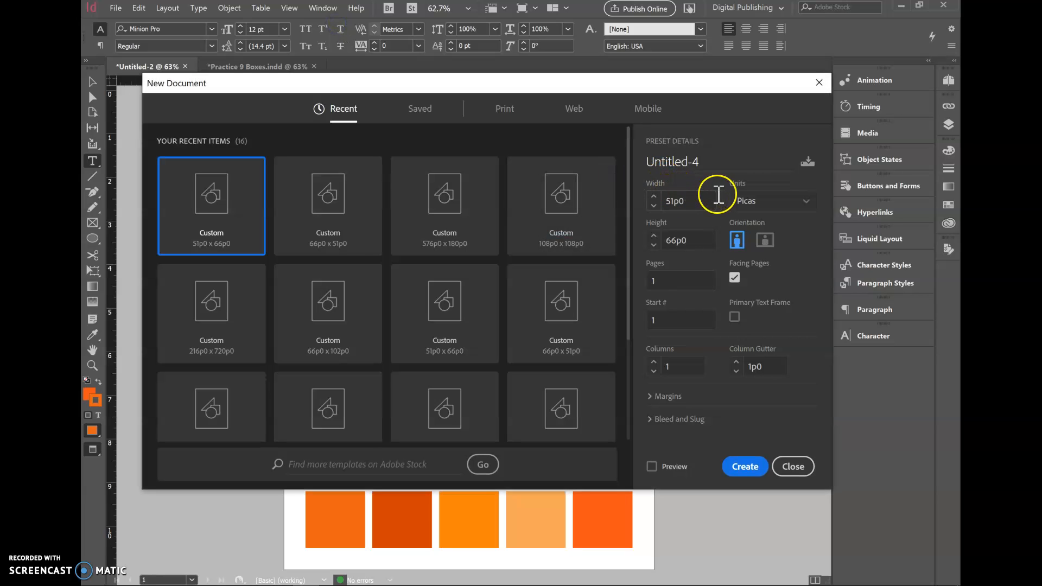
left_click(767, 202)
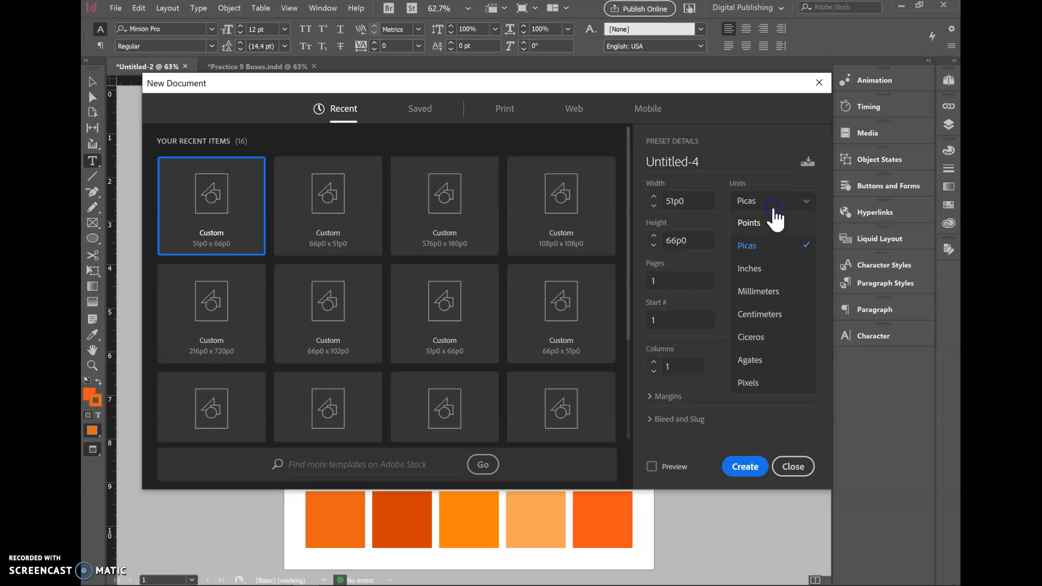
left_click(765, 269)
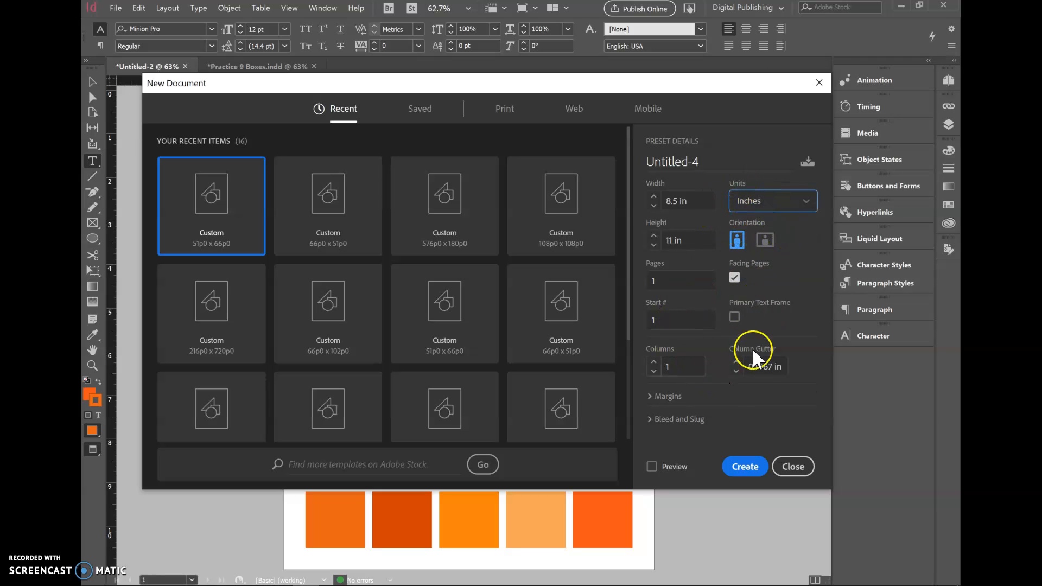
left_click(751, 471)
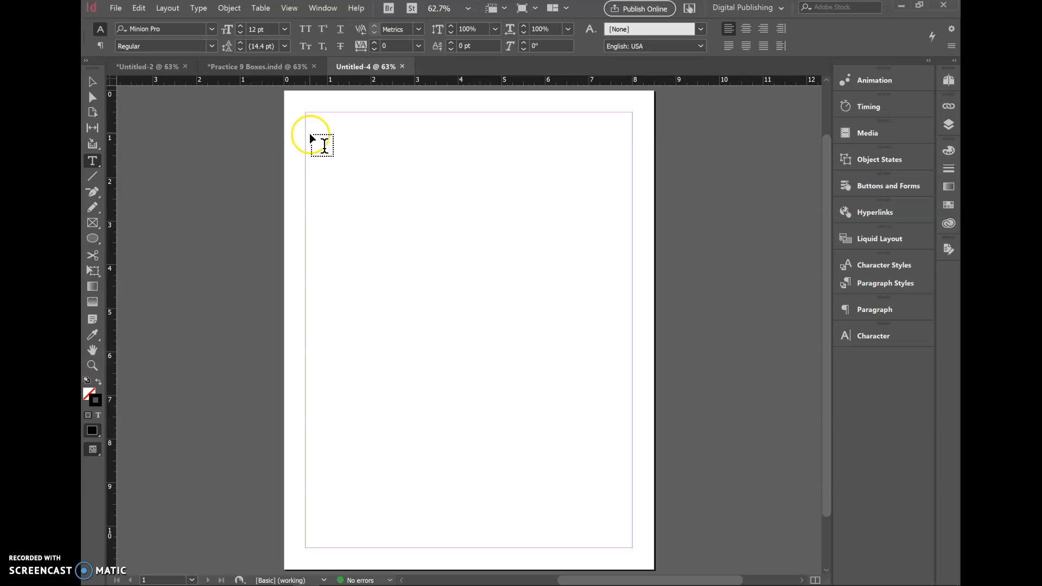
Enter and exit the Touch workspace, review the finished orange mood board in Untitled-2, and return to the blank document
left_click(92, 82)
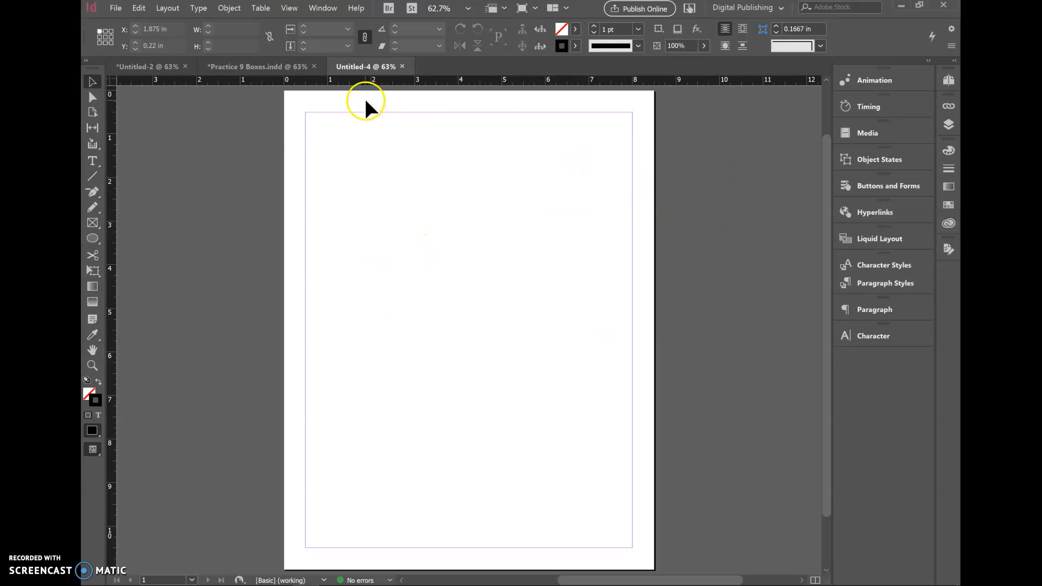
left_click(697, 9)
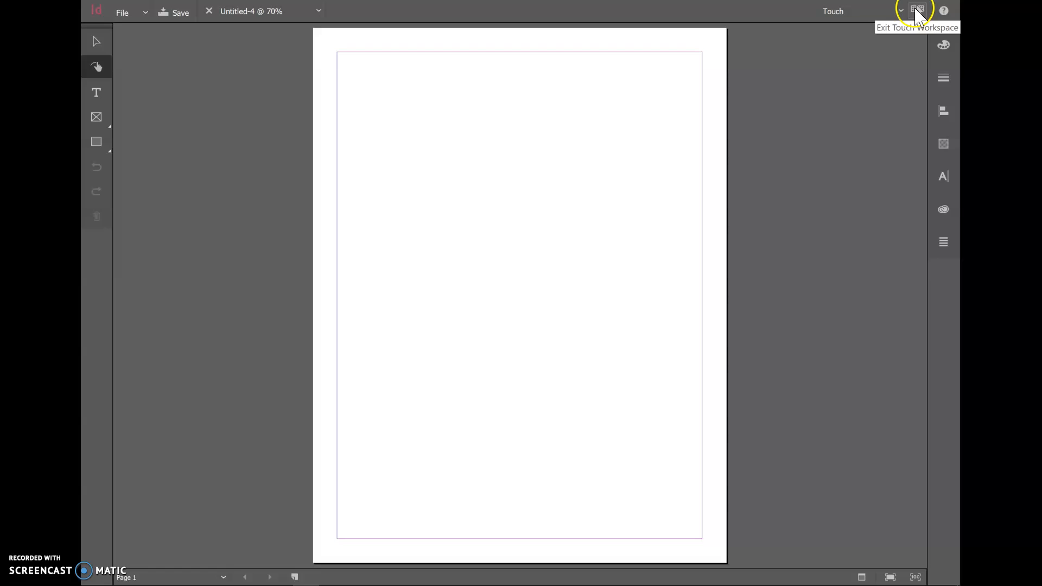
left_click(916, 10)
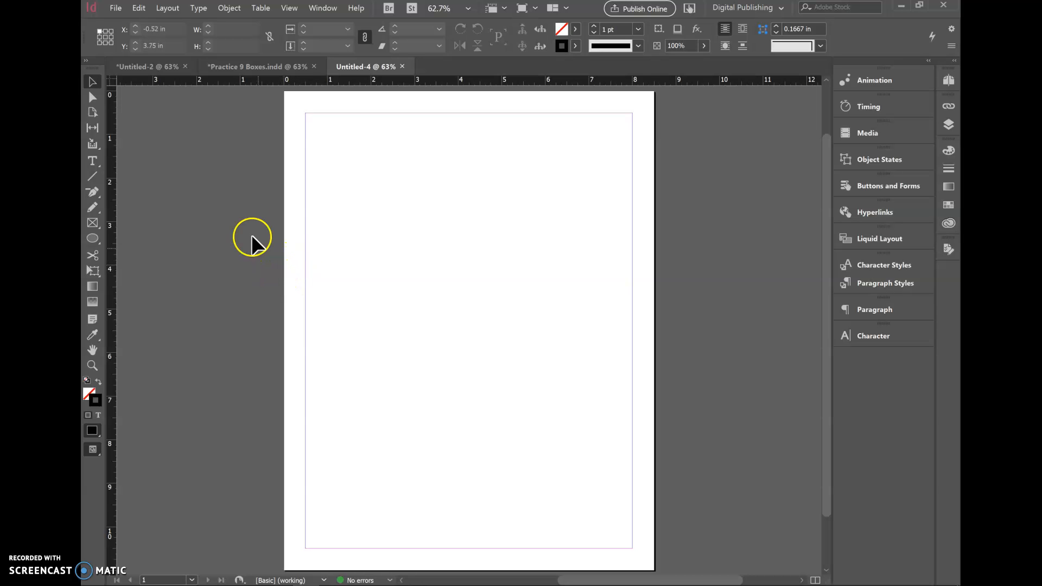
left_click(144, 66)
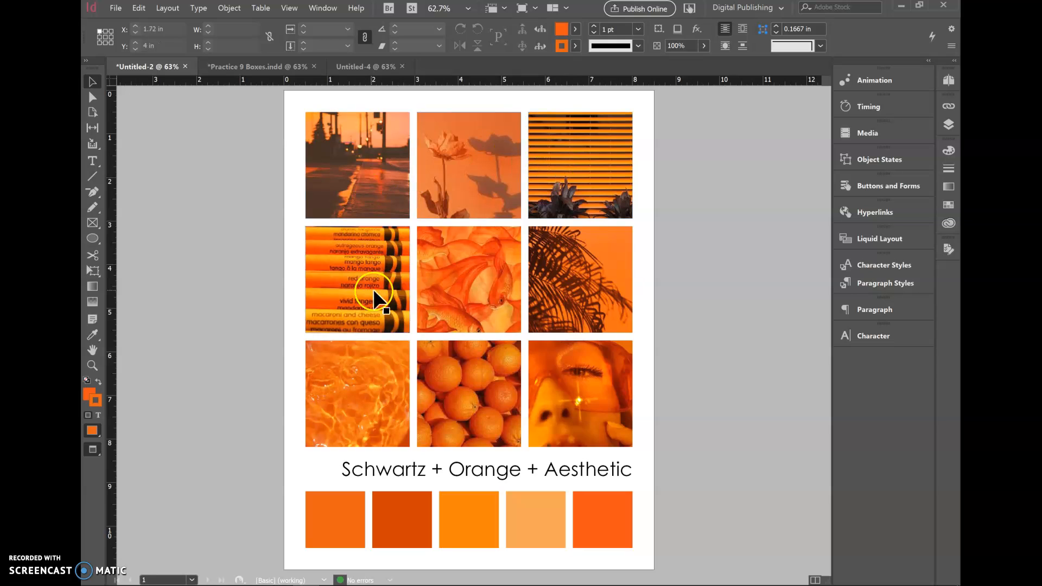
left_click(365, 66)
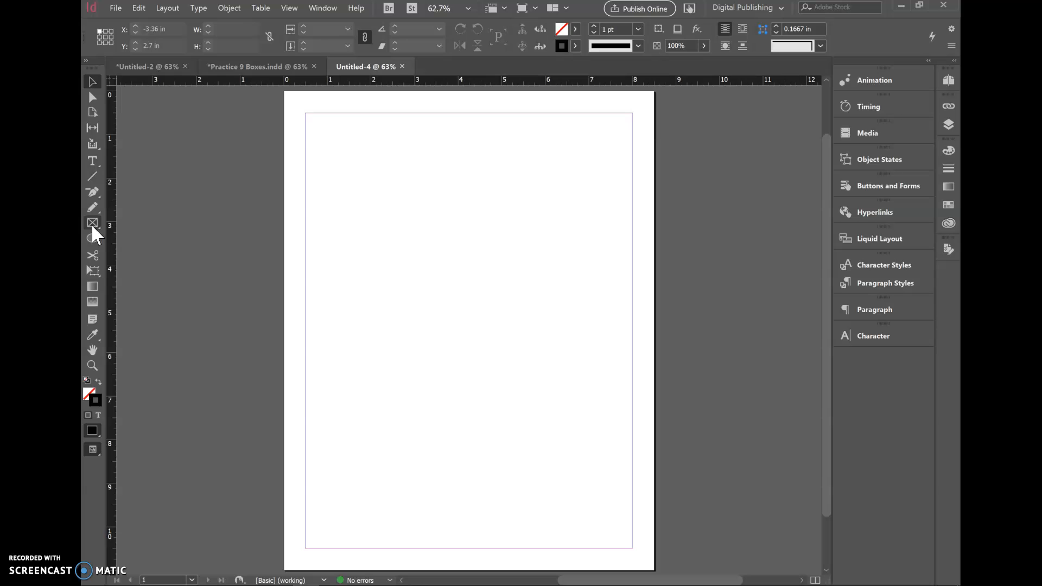
Draw a single frame about 7.5 × 6.68 in from the upper-left margin corner with the Rectangle Frame tool, and undo it
left_click(93, 224)
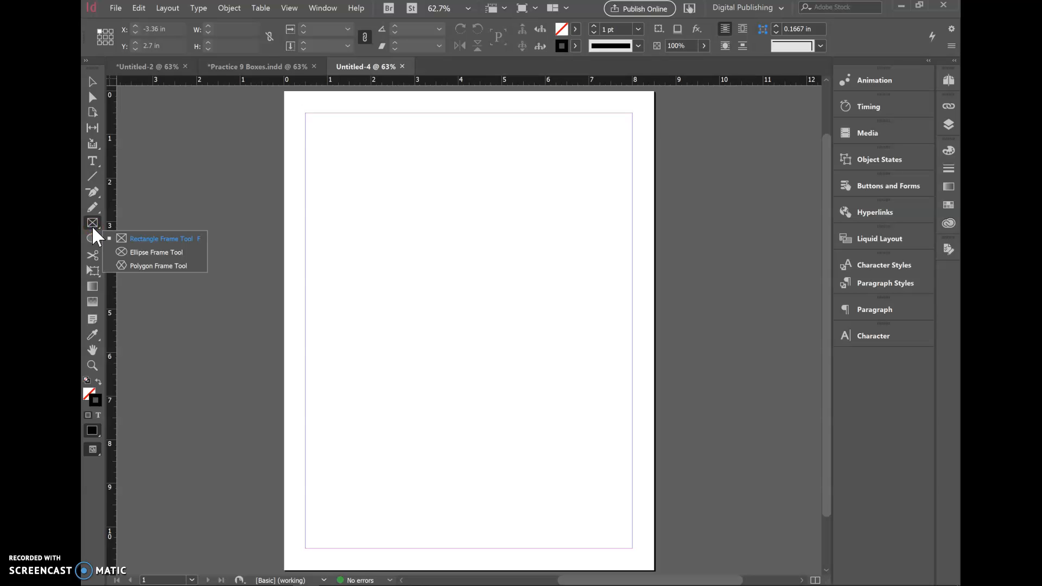
left_click(140, 242)
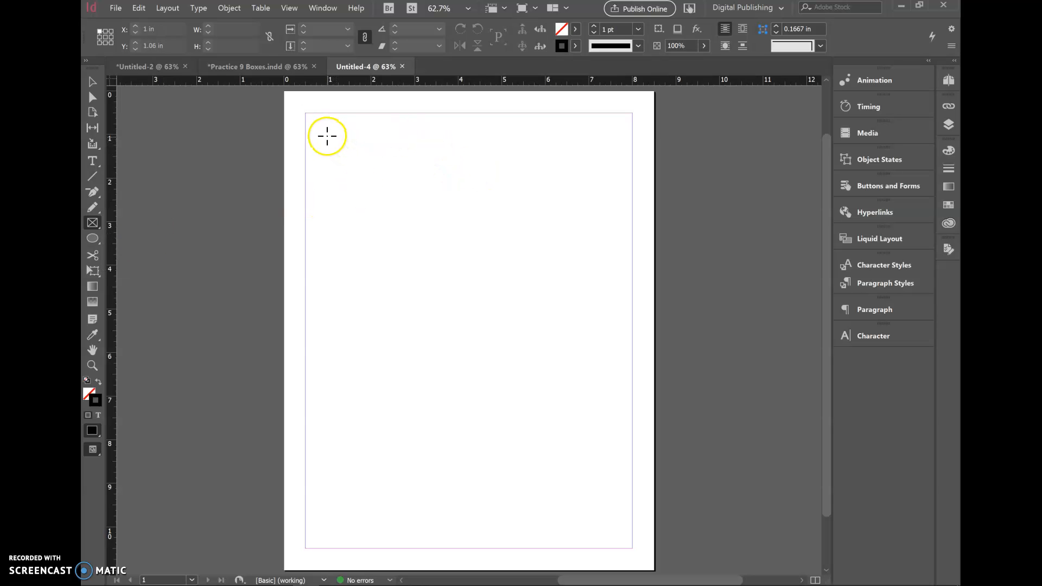
left_click_drag(305, 112, 633, 404)
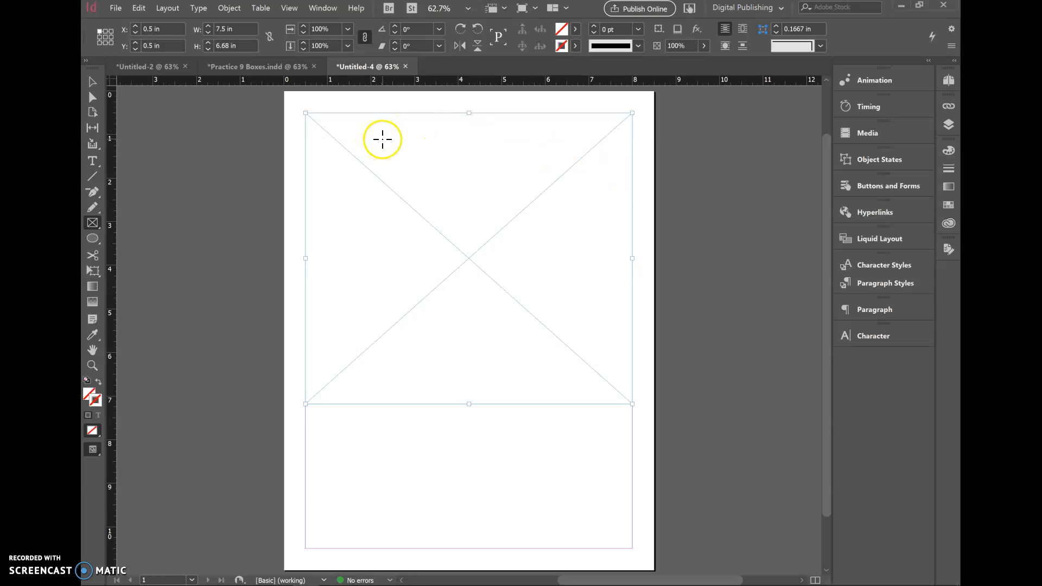
key("ctrl+z")
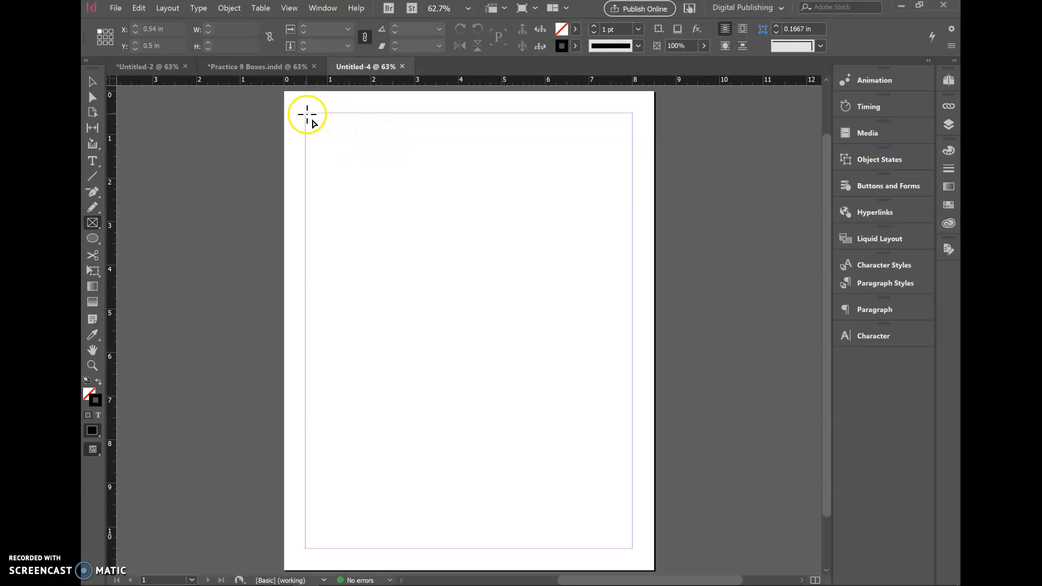
Draw a 3 × 3 grid of rectangle frames between the side margins, starting at the upper margin, about 7.5 × 7.34 in overall
left_click_drag(305, 113, 632, 434)
key("Right")
key("Right")
key("Up")
key("Up")
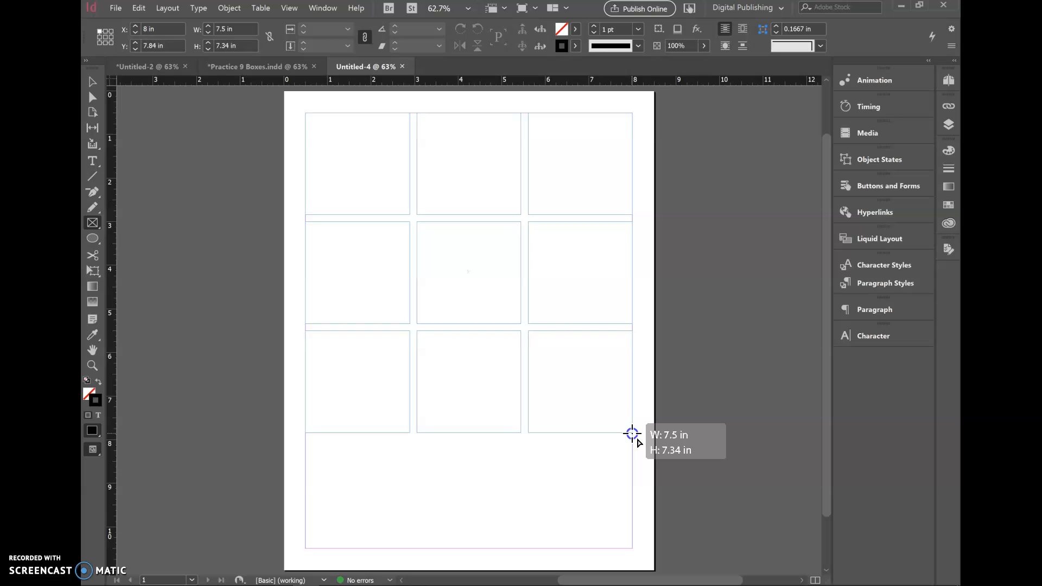
left_click_drag(632, 433, 632, 433)
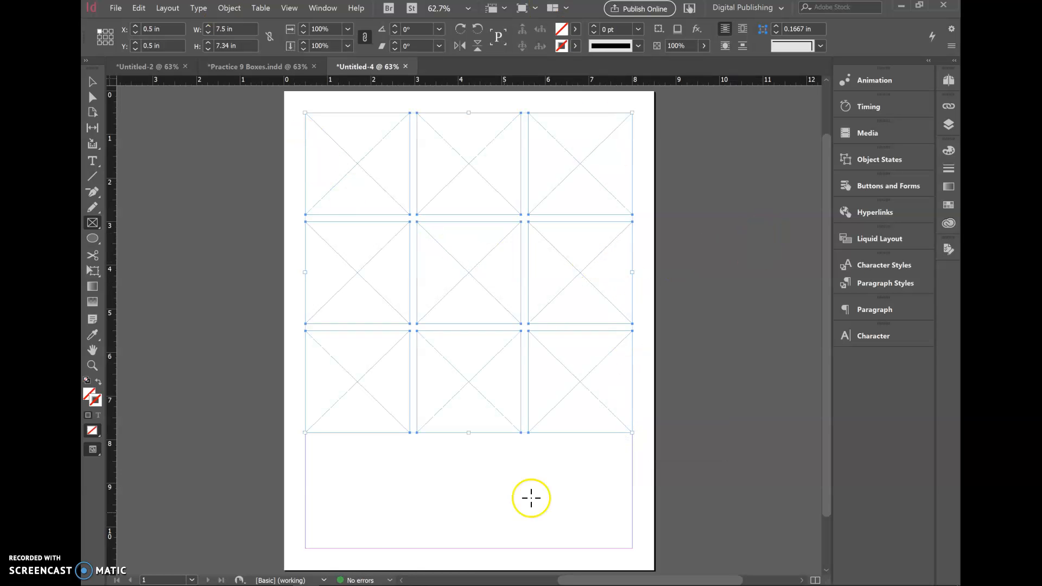
mouse_move(253, 582)
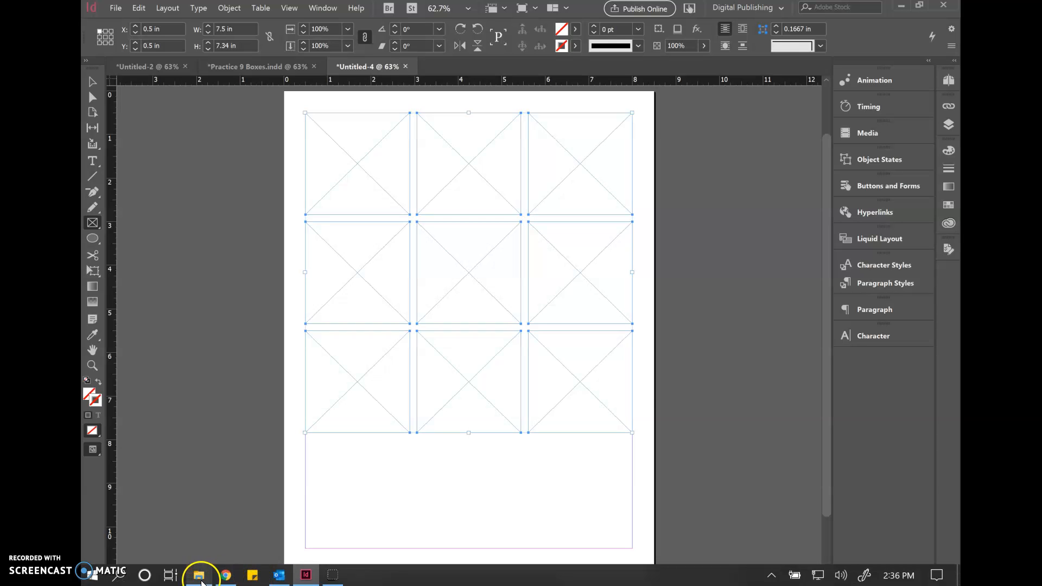
Switch to File Explorer, open the aesthetic pics folder, and load images 1 to 9 into the InDesign document for placing
left_click(200, 581)
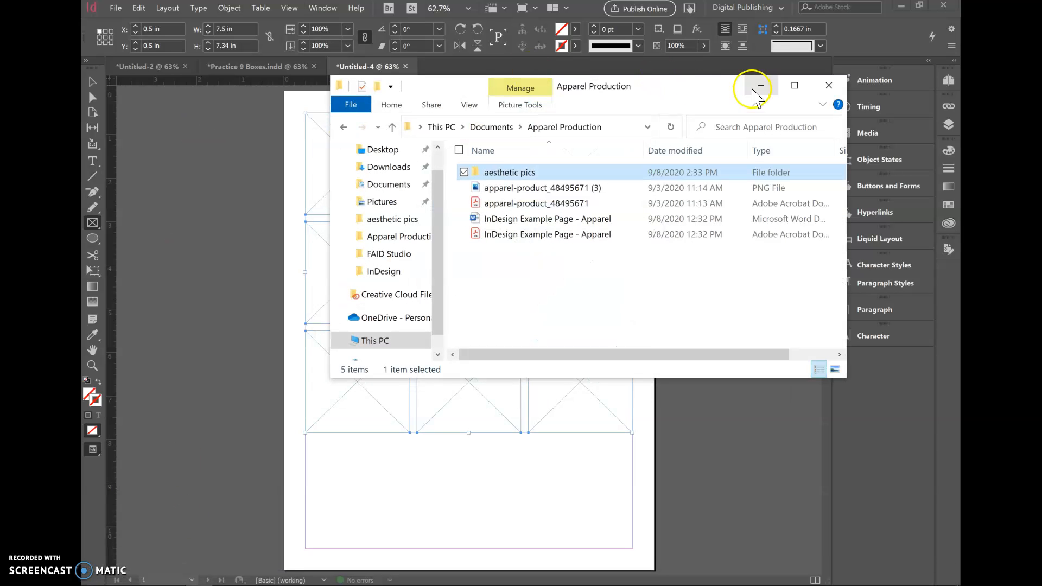
left_click_drag(701, 101, 992, 137)
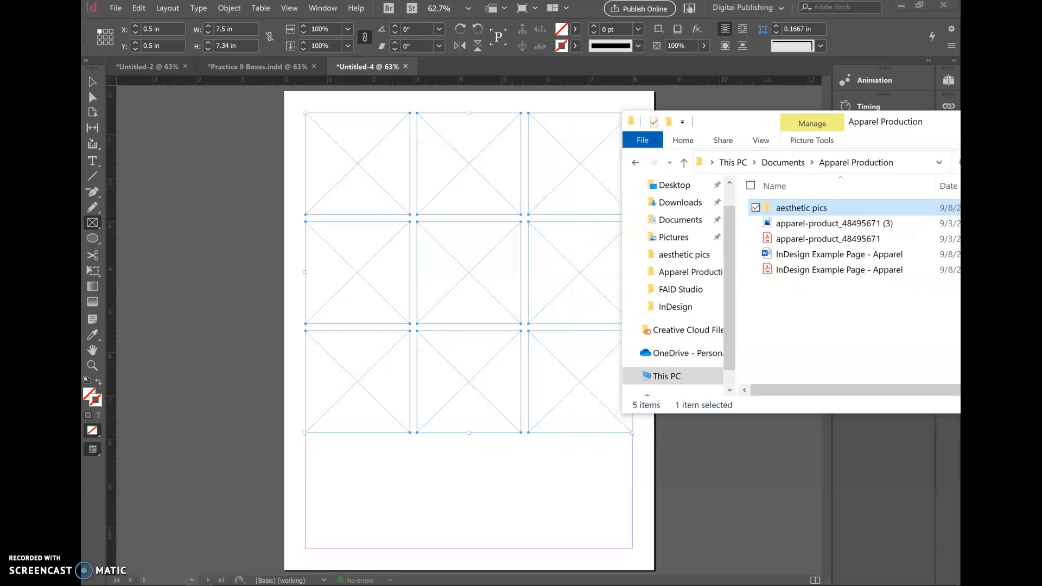
double_click(837, 207)
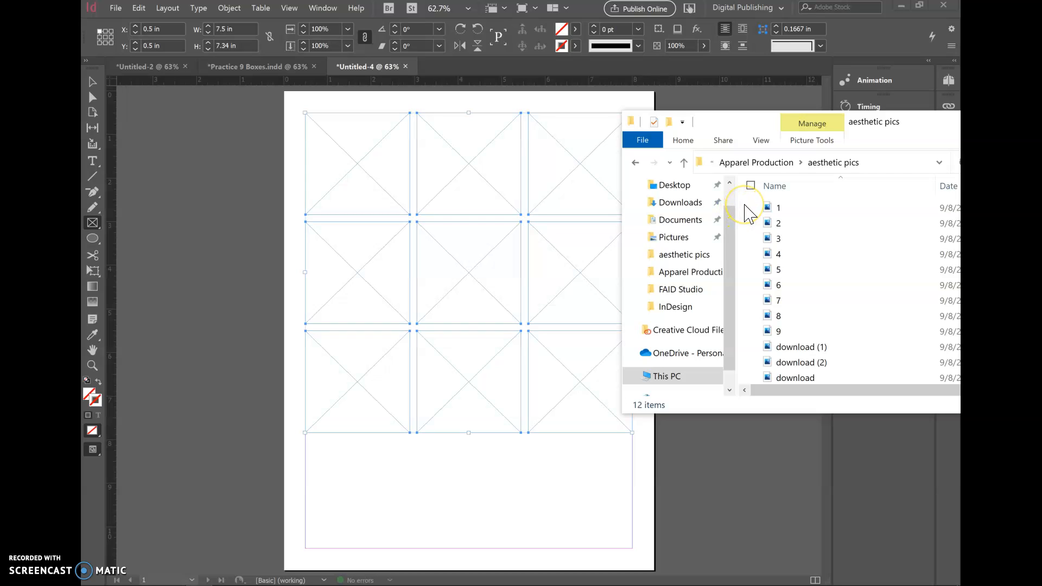
left_click_drag(744, 205, 780, 331)
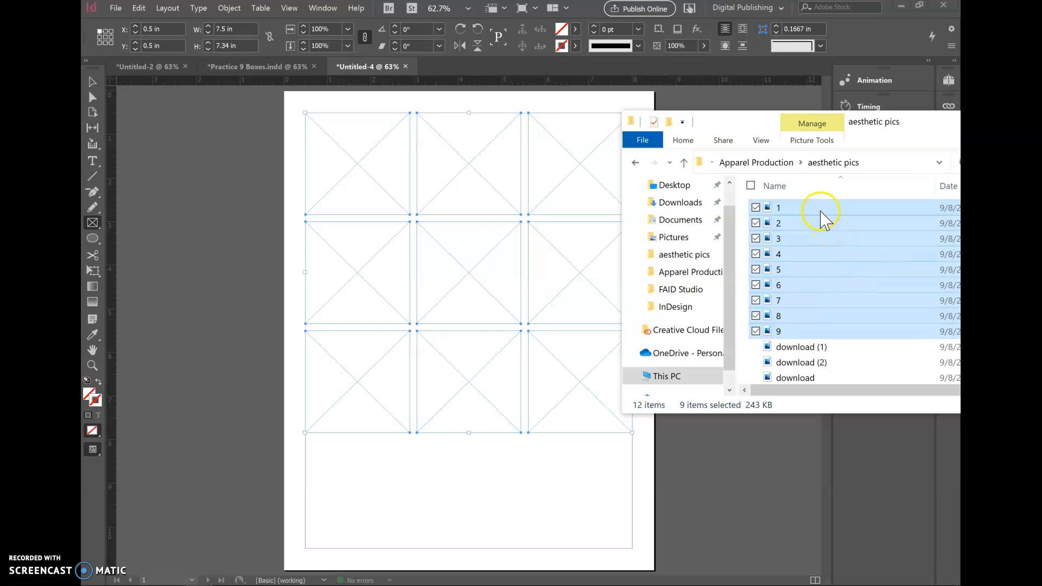
left_click_drag(818, 214, 437, 185)
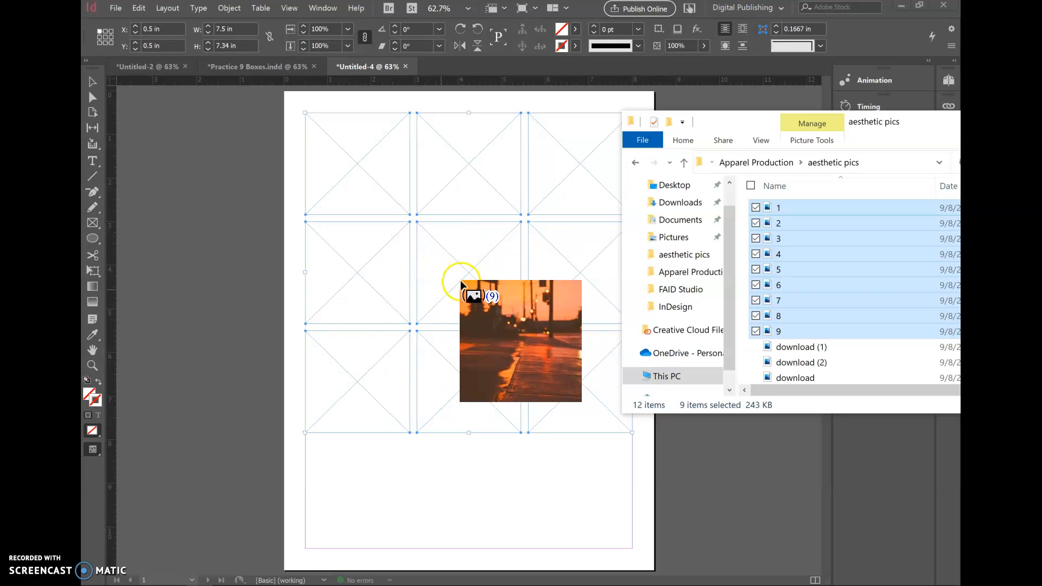
Place the nine loaded pictures into the empty grid frames, one per frame, ending with the crayons in the lower-left frame
left_click(345, 156)
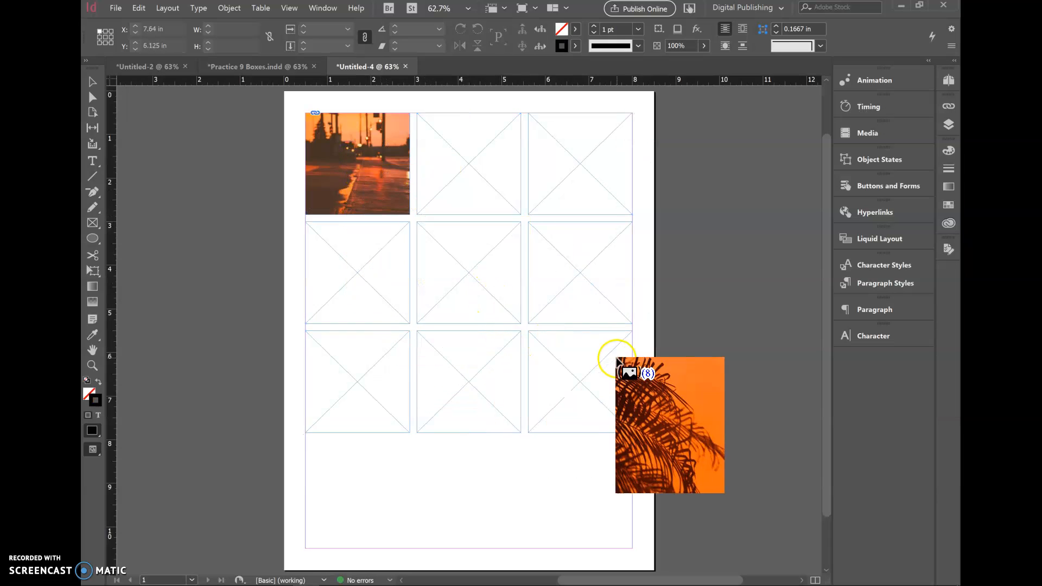
left_click(588, 272)
left_click(466, 267)
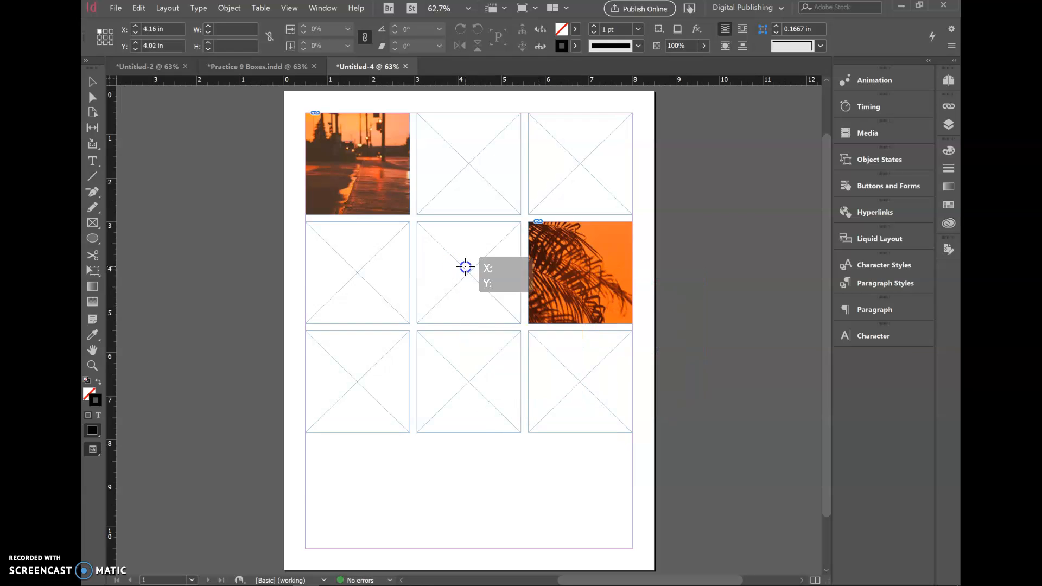
left_click(354, 280)
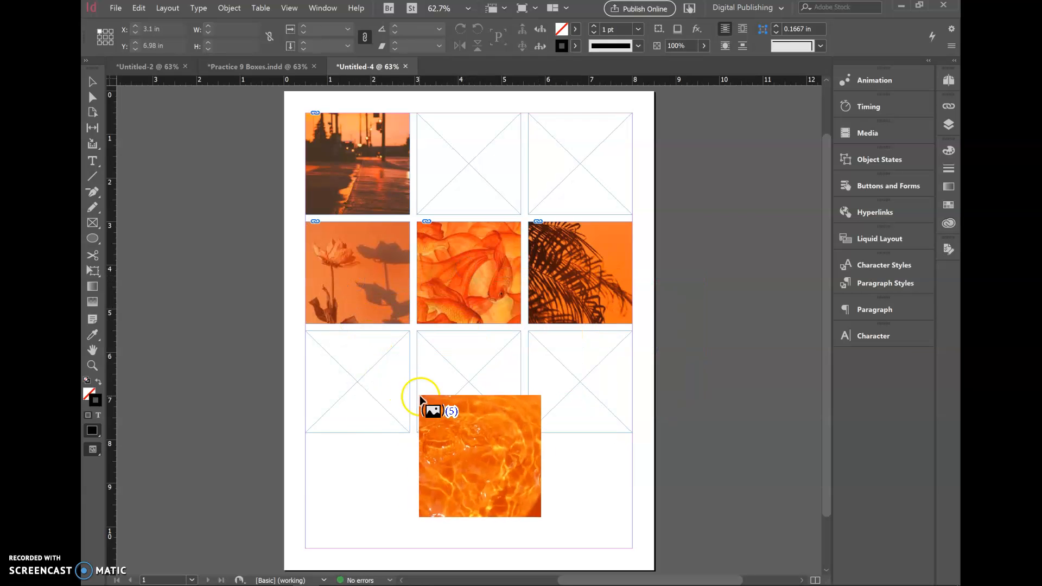
left_click(481, 383)
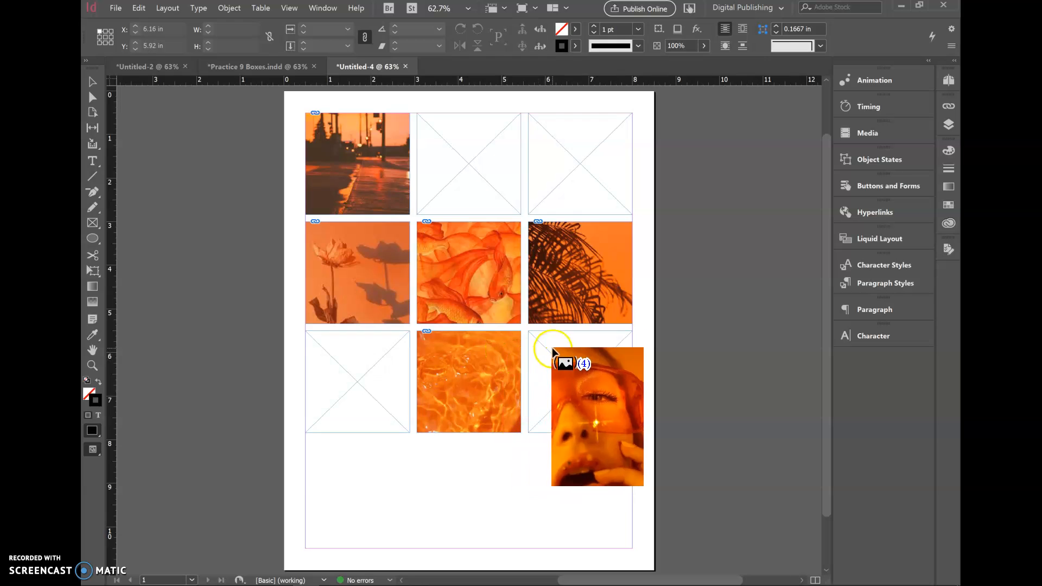
left_click(569, 182)
left_click(446, 157)
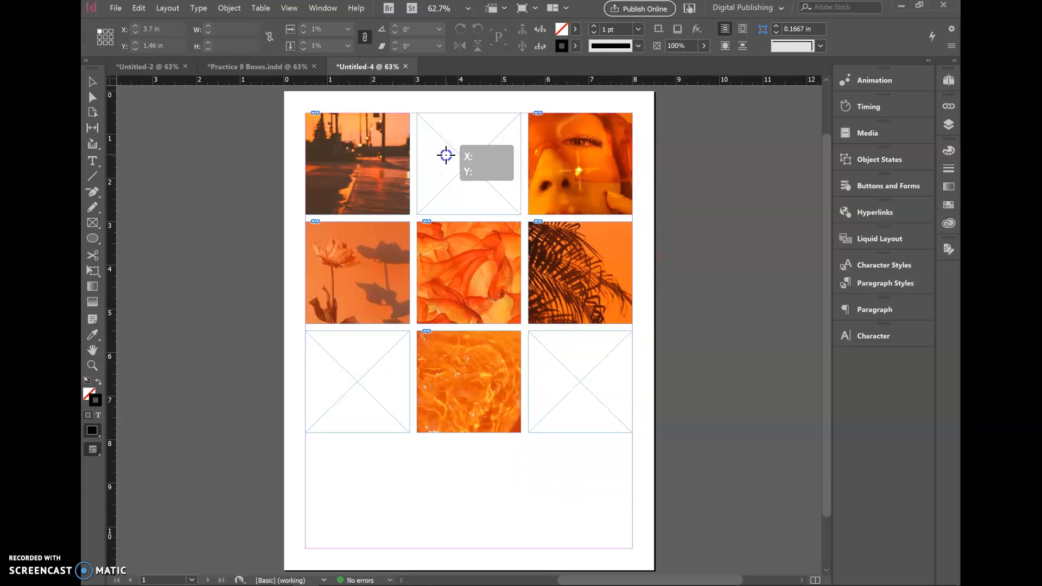
left_click(552, 380)
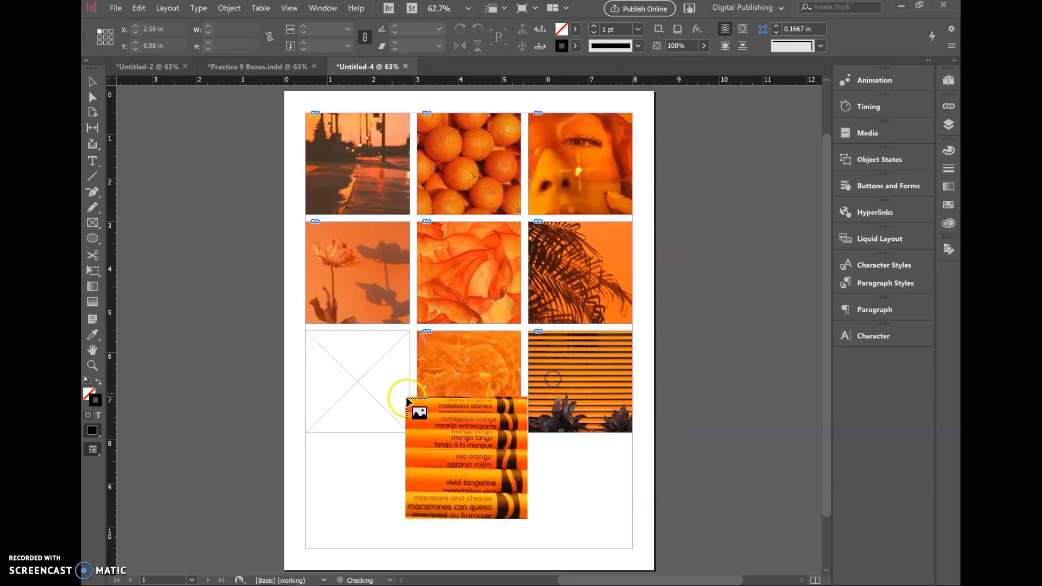
left_click(343, 353)
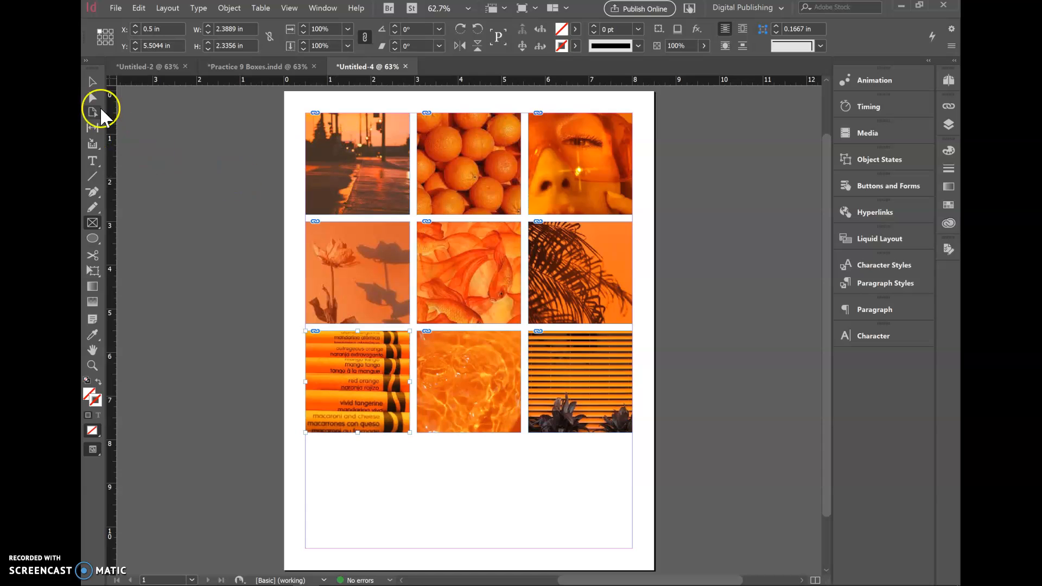
Shrink the striped blinds picture inside the grid's lower-right frame so gaps show, and preview the page without frame edges
left_click(93, 81)
left_click(572, 366)
left_click(572, 364)
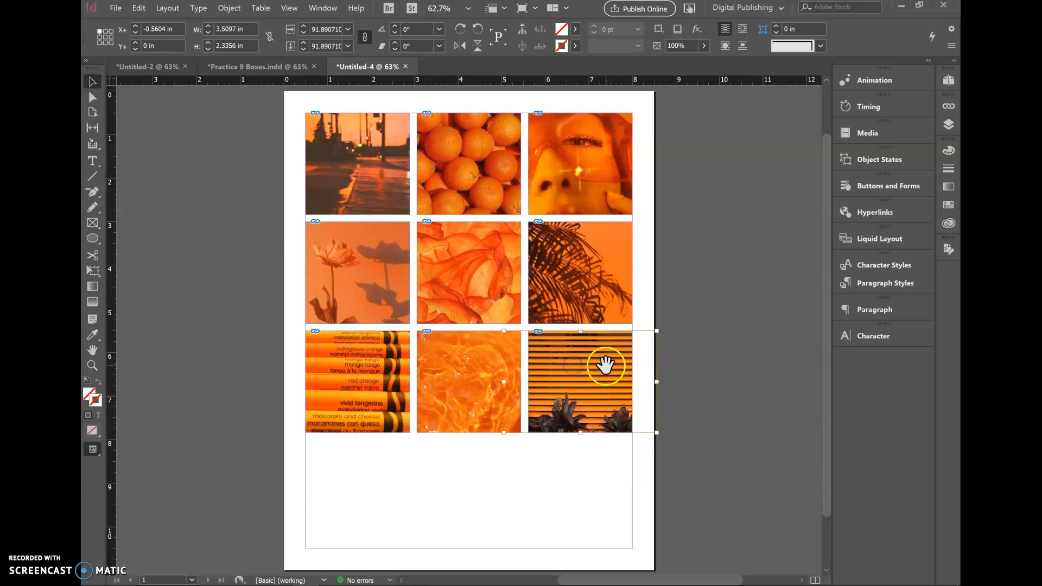
left_click_drag(657, 332, 623, 374)
left_click(727, 367)
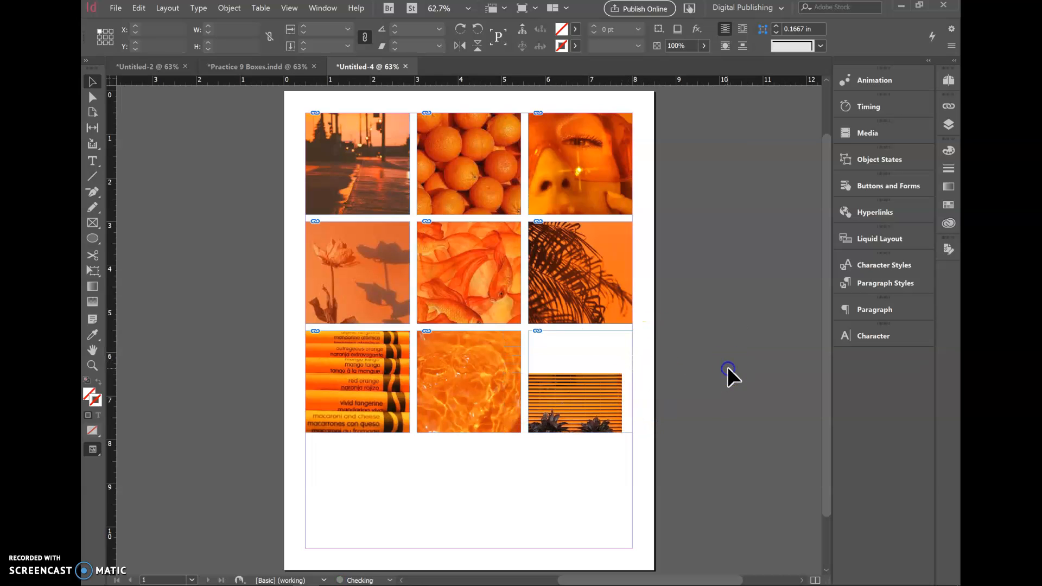
key("w")
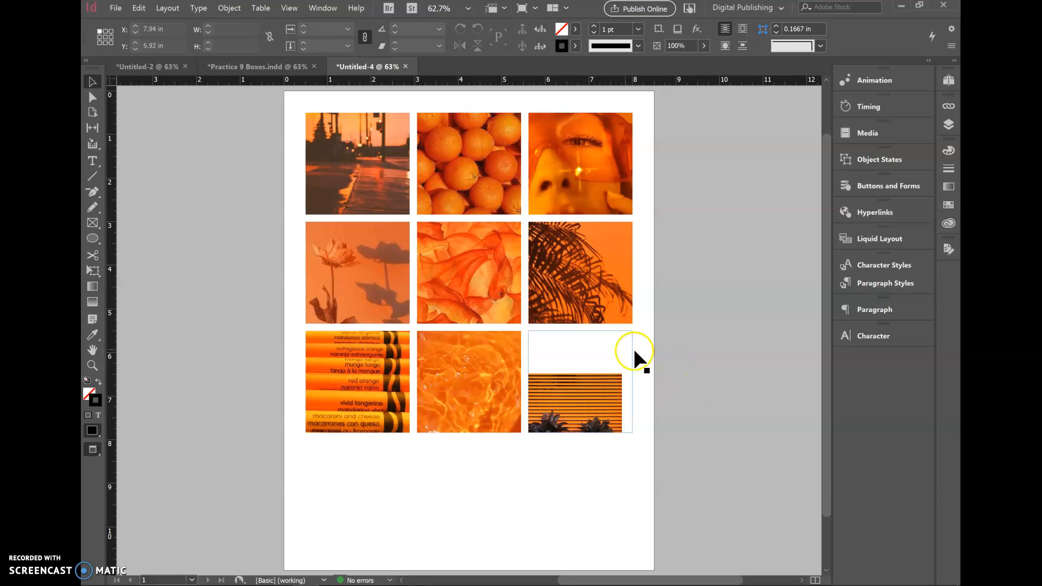
Shrink the orange water picture inside the grid's lower-middle frame and return to the normal view with frame edges
left_click(444, 356)
left_click(444, 356)
left_click_drag(521, 330, 469, 367)
left_click(715, 325)
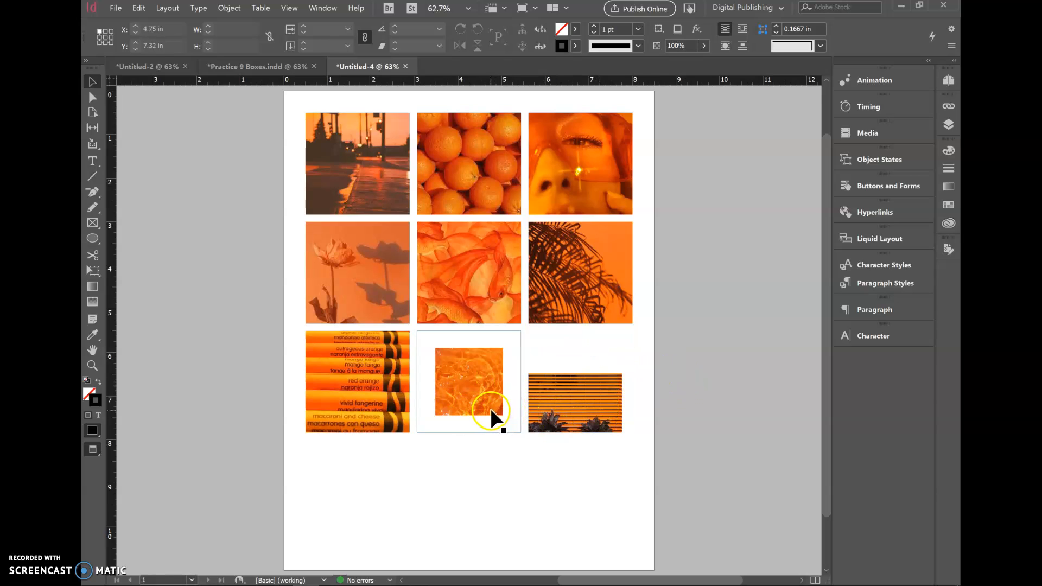
key("w")
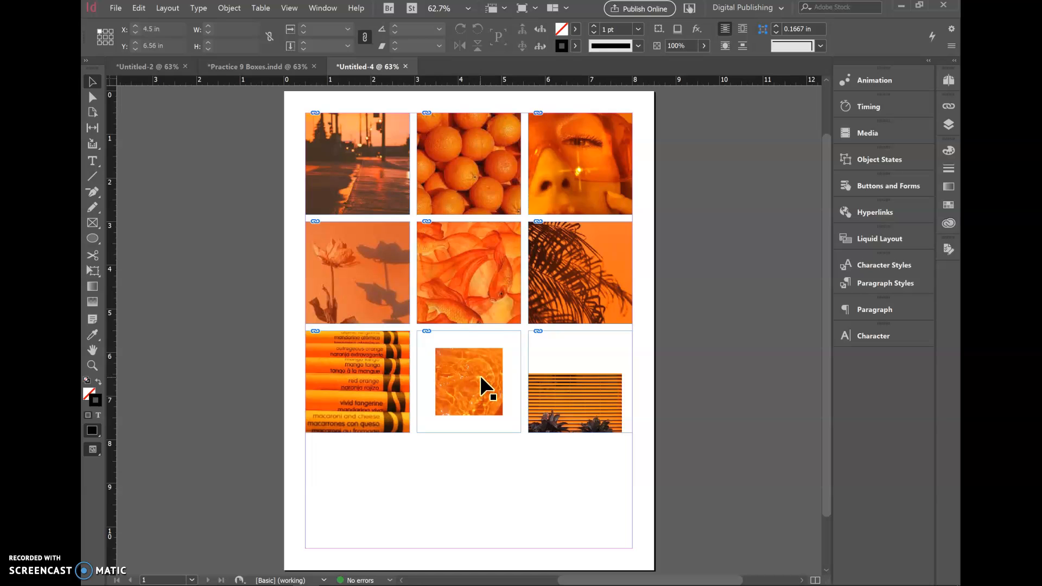
Apply Fill Frame Proportionally to the orange water picture in the grid's lower-middle frame
left_click(480, 376)
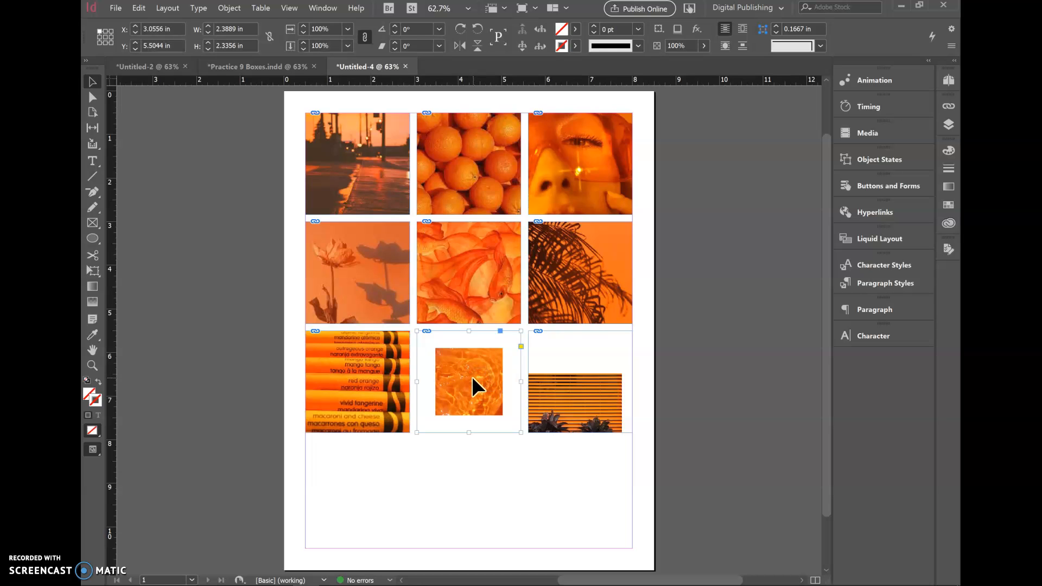
right_click(468, 378)
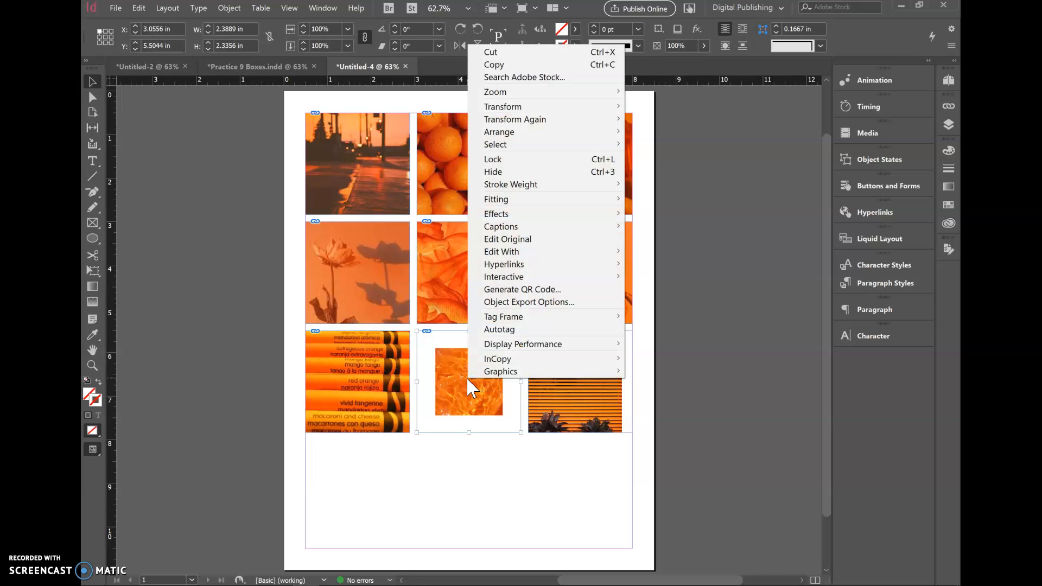
mouse_move(546, 211)
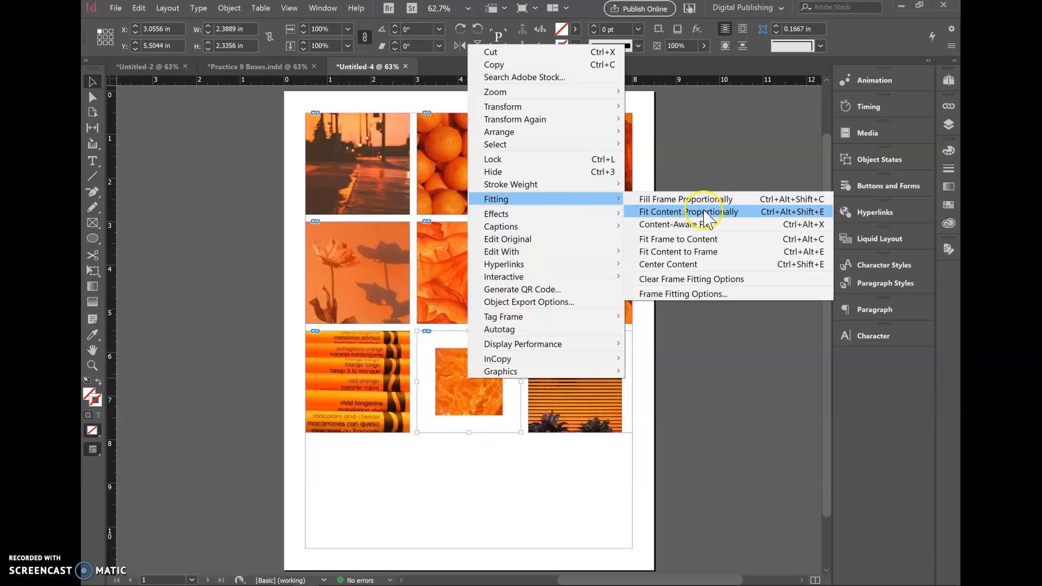
left_click(744, 200)
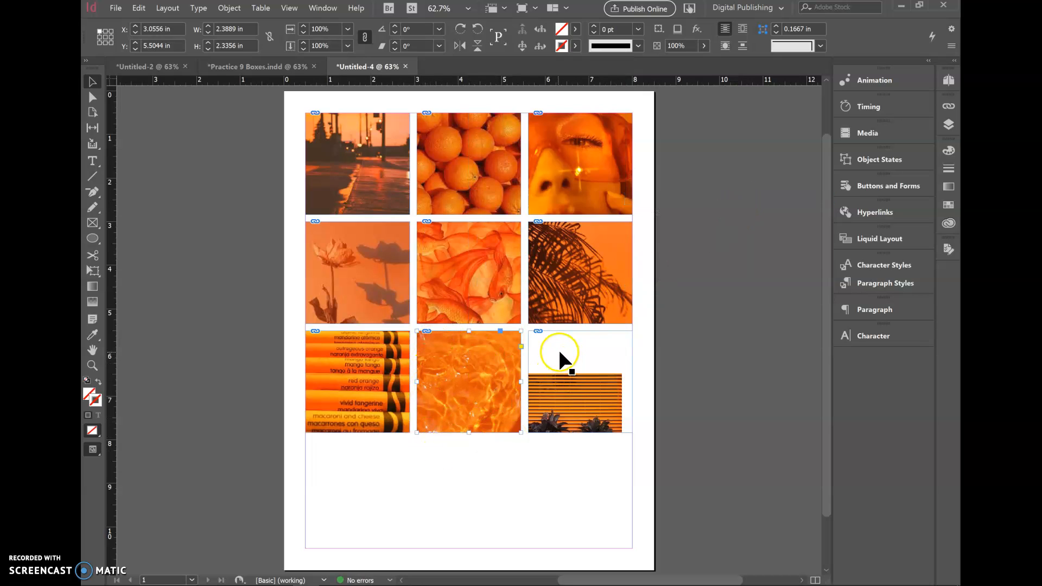
Apply Fill Frame Proportionally to the striped blinds picture in the grid's lower-right frame and deselect it
left_click(576, 351)
right_click(575, 356)
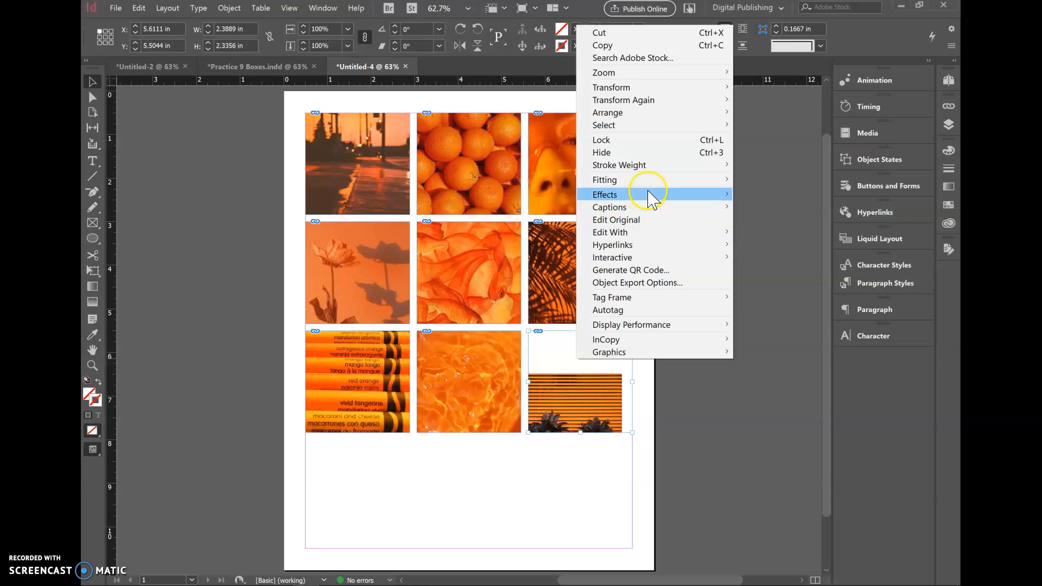
mouse_move(667, 184)
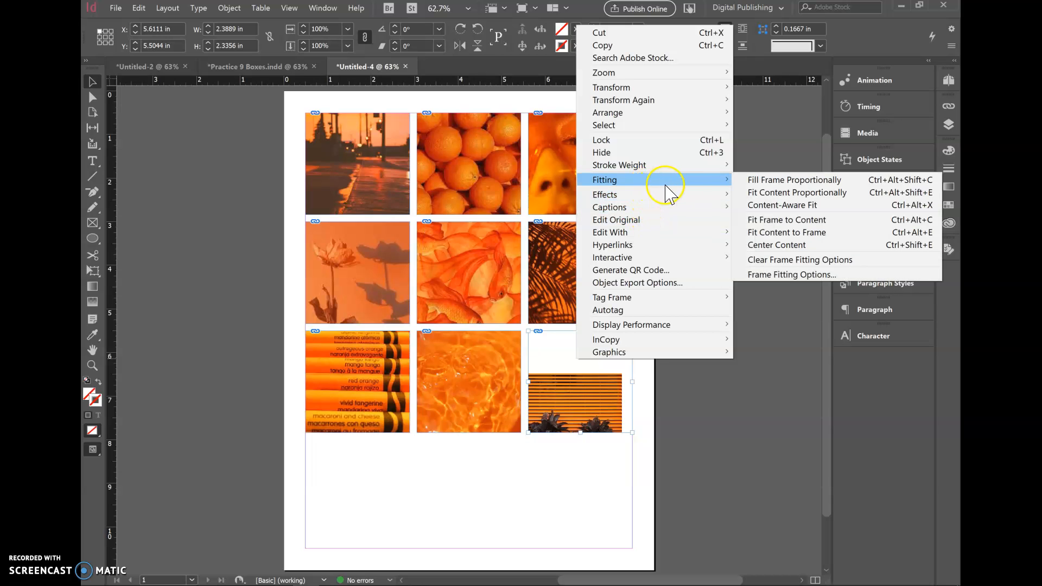
left_click(755, 182)
left_click(686, 337)
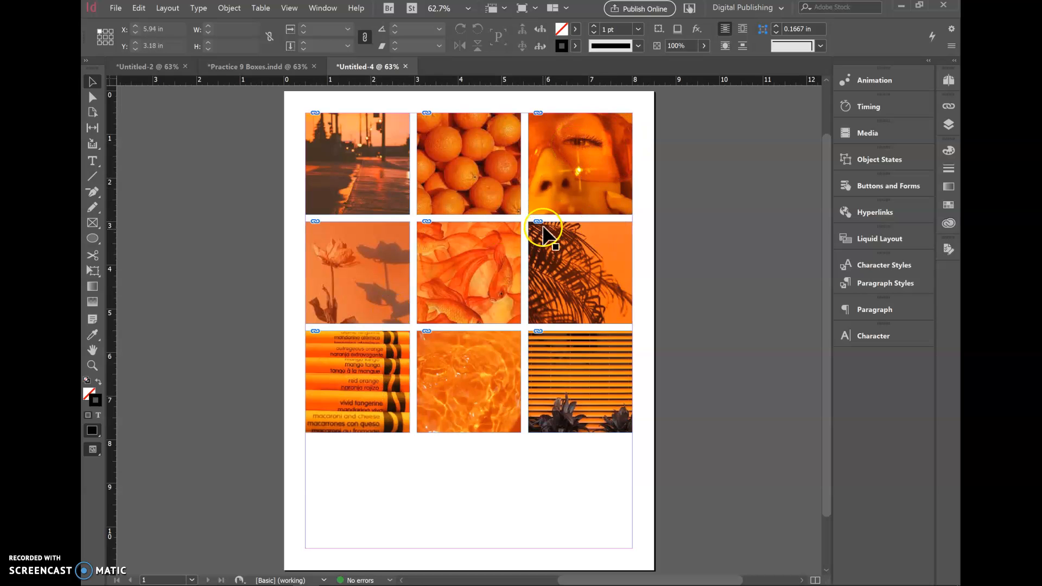
Nudge the face picture vertically within its upper-right frame to a Y offset of -0.983 in, and deselect it
left_click(605, 134)
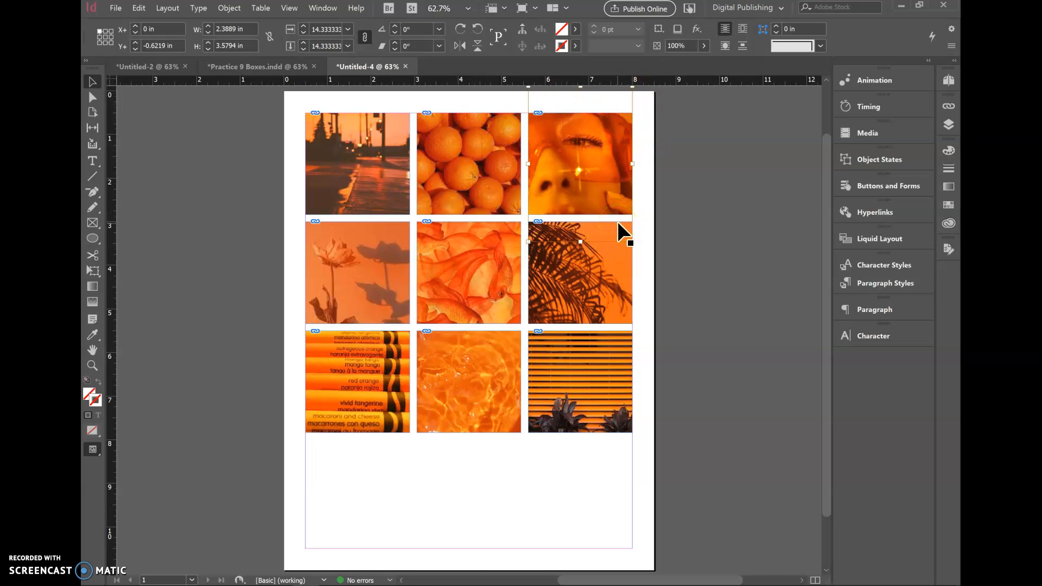
key("Down")
key("Down")
key("Down")
key("Down")
key("Down")
key("Down")
key("Down")
key("Down")
key("Down")
key("Down")
key("Down")
key("Down")
key("Down")
key("Down")
key("Down")
key("Down")
key("Down")
key("Down")
key("Down")
key("Down")
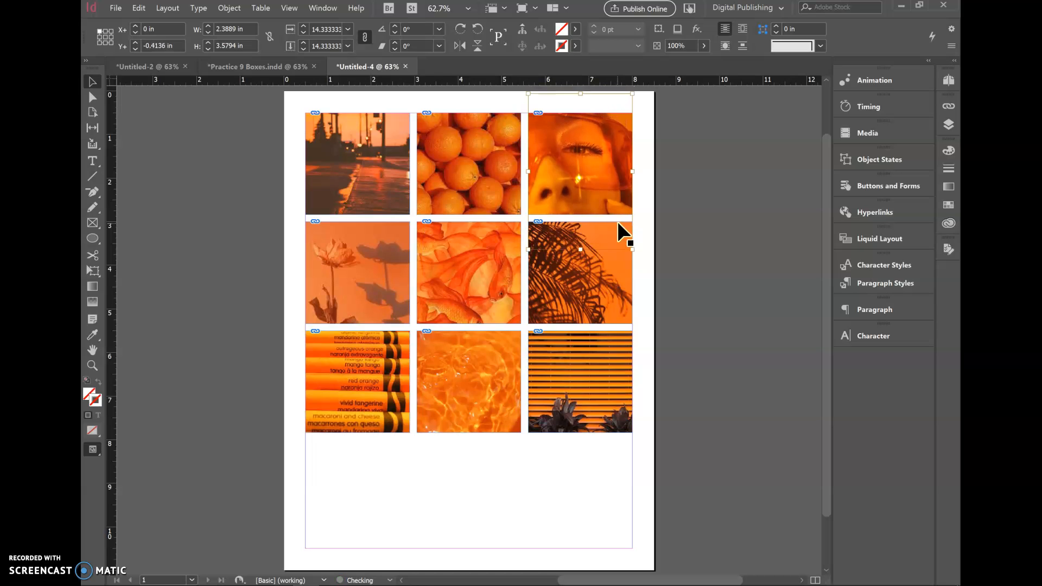
key("Up")
key("Up")
key("Up")
key("Up")
key("Up")
key("Up")
key("Up")
key("Up")
key("Up")
key("Up")
key("Up")
key("Up")
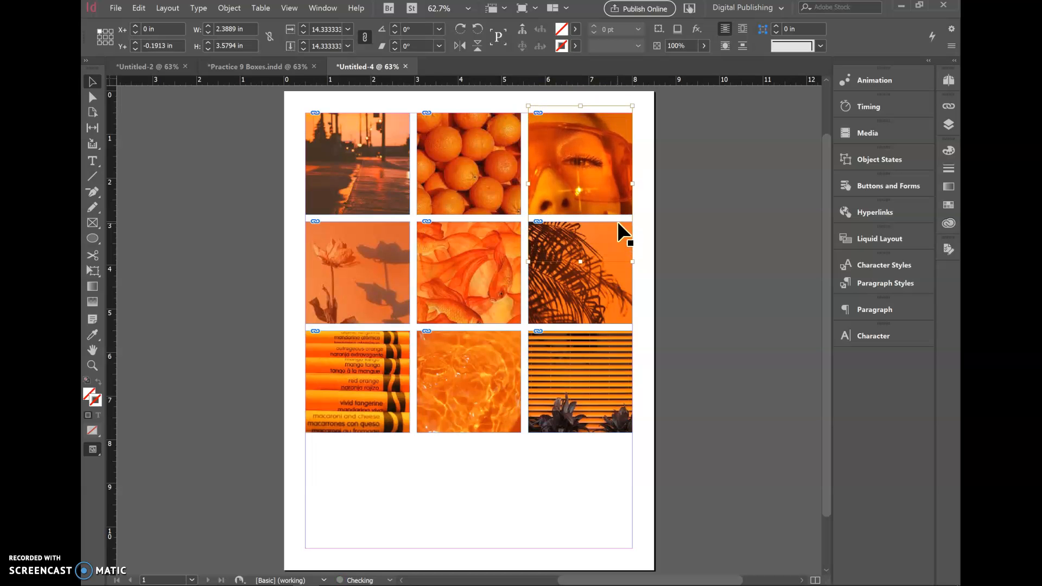
key("Up")
key("Up")
key("Up")
key("Up")
key("Up")
key("Up")
key("Up")
key("Up")
key("Up")
key("Up")
key("Up")
key("Up")
key("Up")
key("Up")
key("Up")
key("Up")
key("Up")
key("Up")
key("Up")
key("Up")
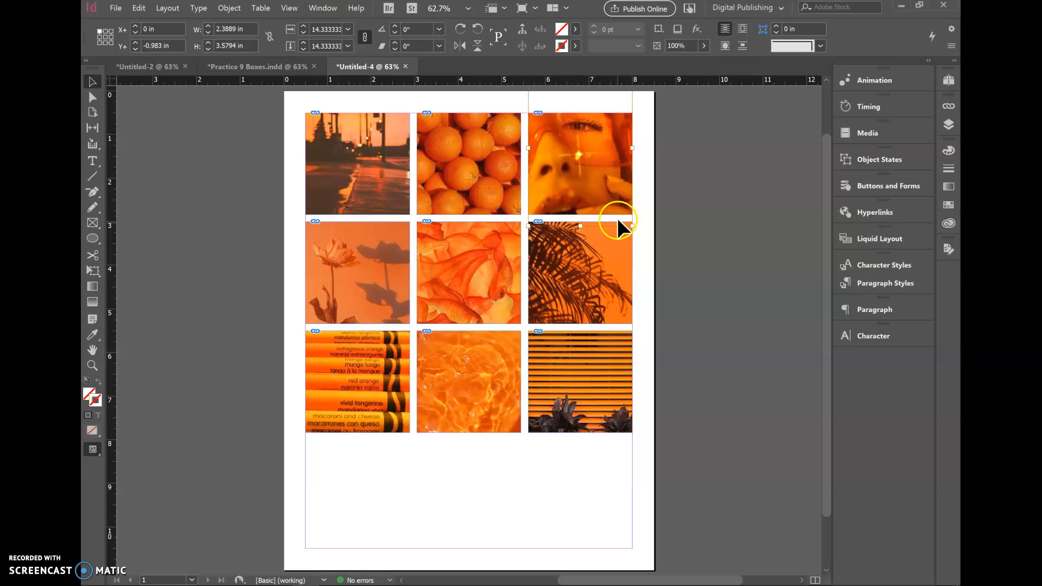
left_click(92, 82)
left_click(688, 163)
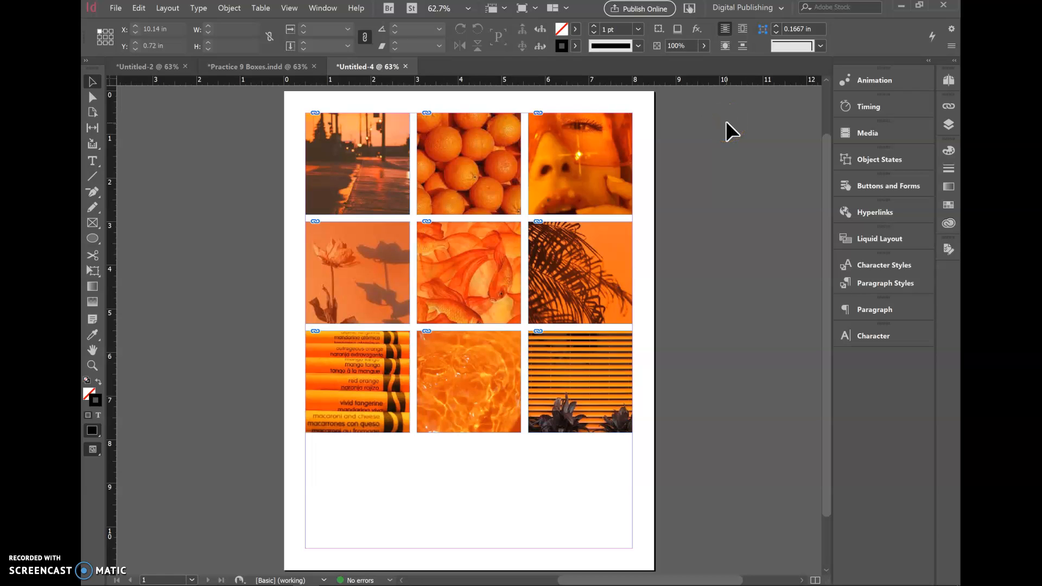
Preview the page without frame edges and guides, and look at the finished board in Untitled-2 for reference
key("w")
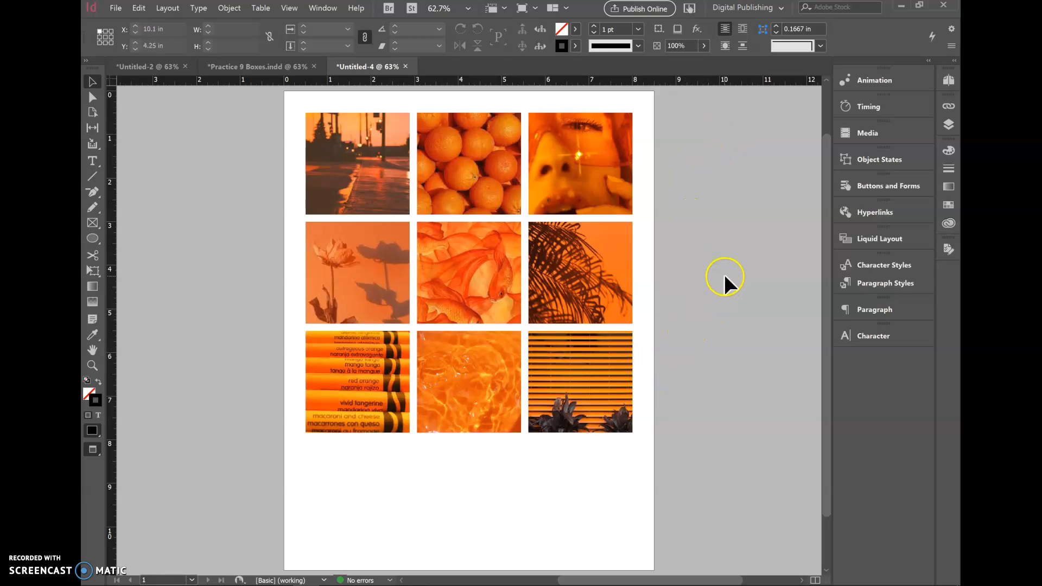
key("w")
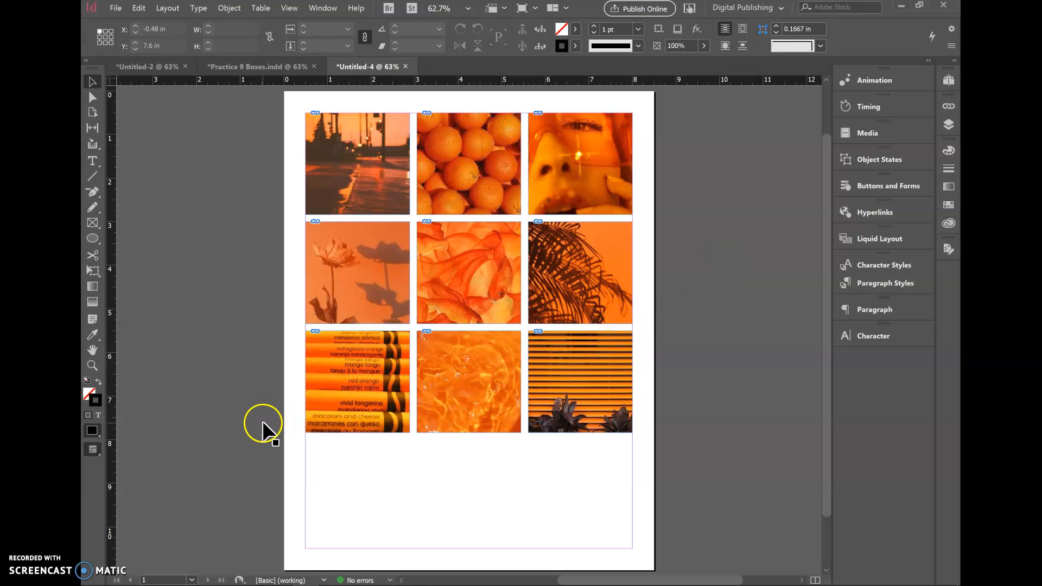
left_click(157, 66)
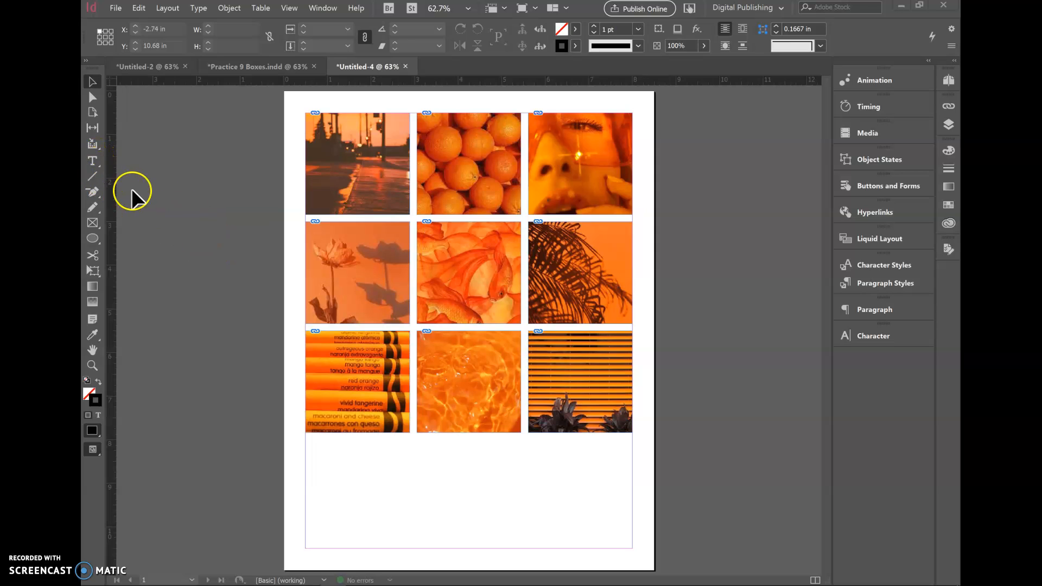
Create a text frame between the side margins just below the photo grid, containing the surname followed by "+ Orange + Aesthetic"
left_click(93, 161)
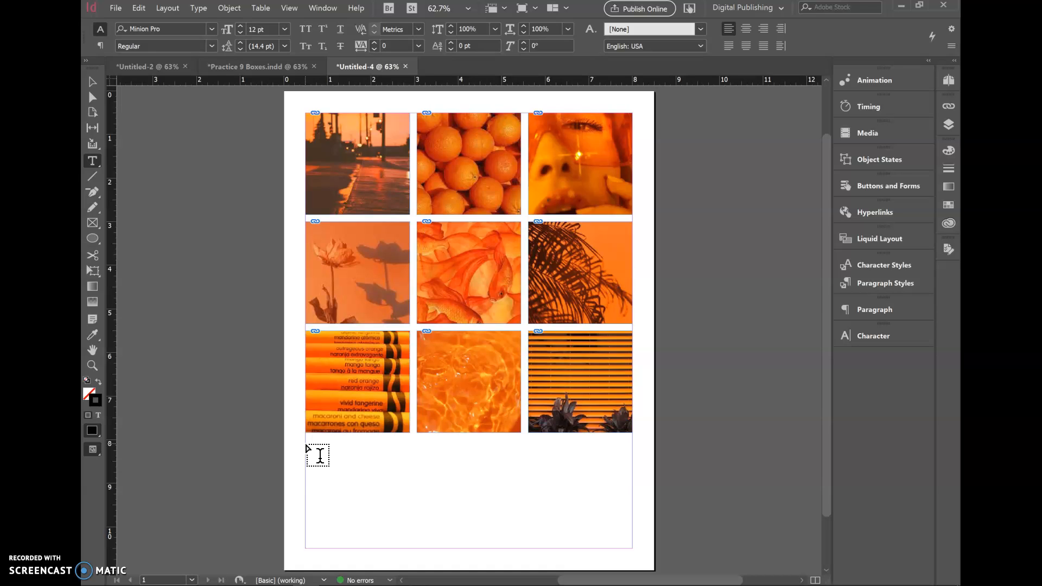
left_click_drag(305, 443, 632, 478)
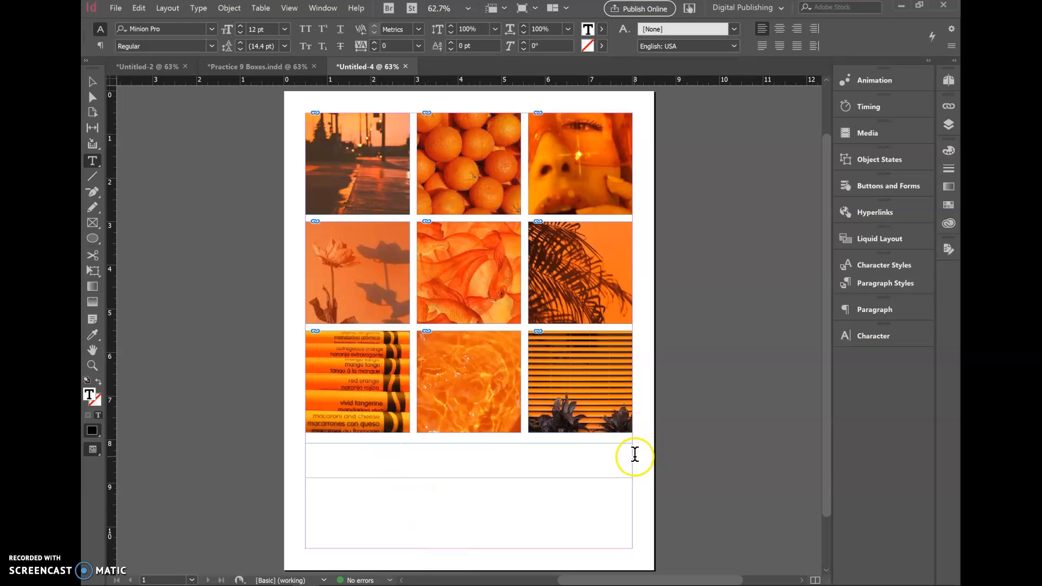
type("Schwartz + Oragn")
left_click(409, 446)
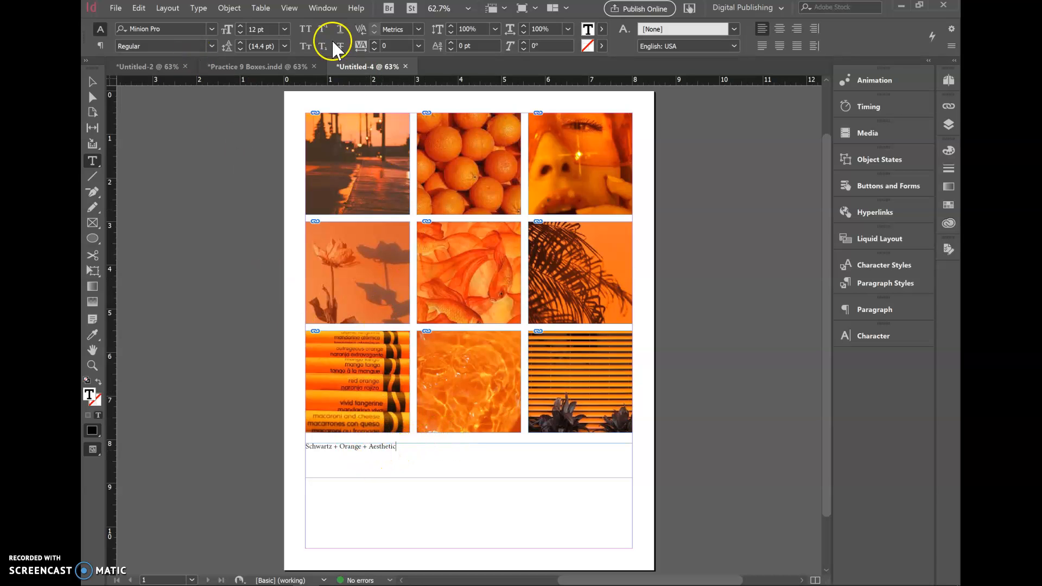
Set the title text below the photo grid in Century Gothic Pro Regular
left_click(323, 8)
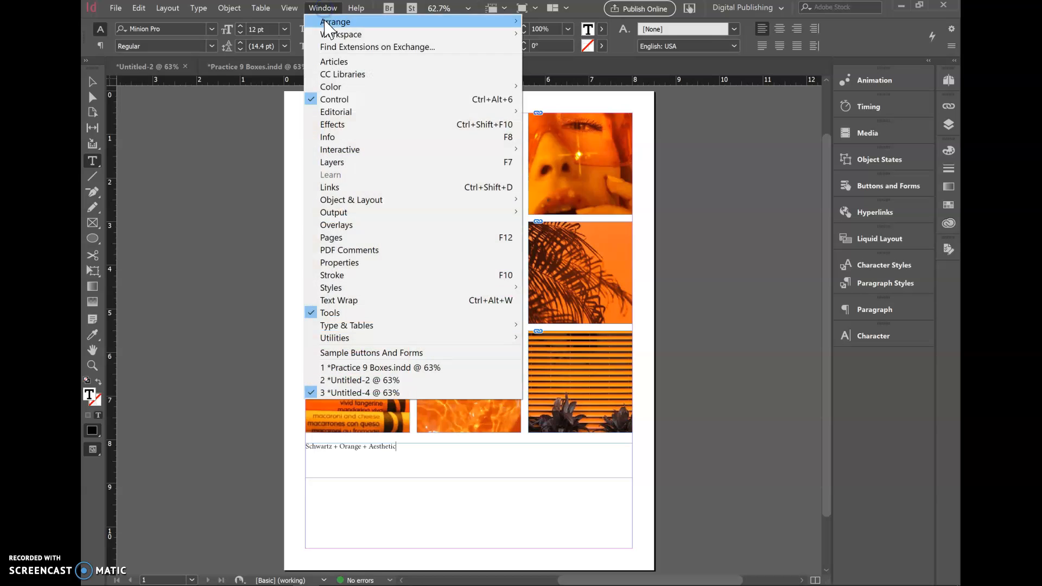
mouse_move(358, 333)
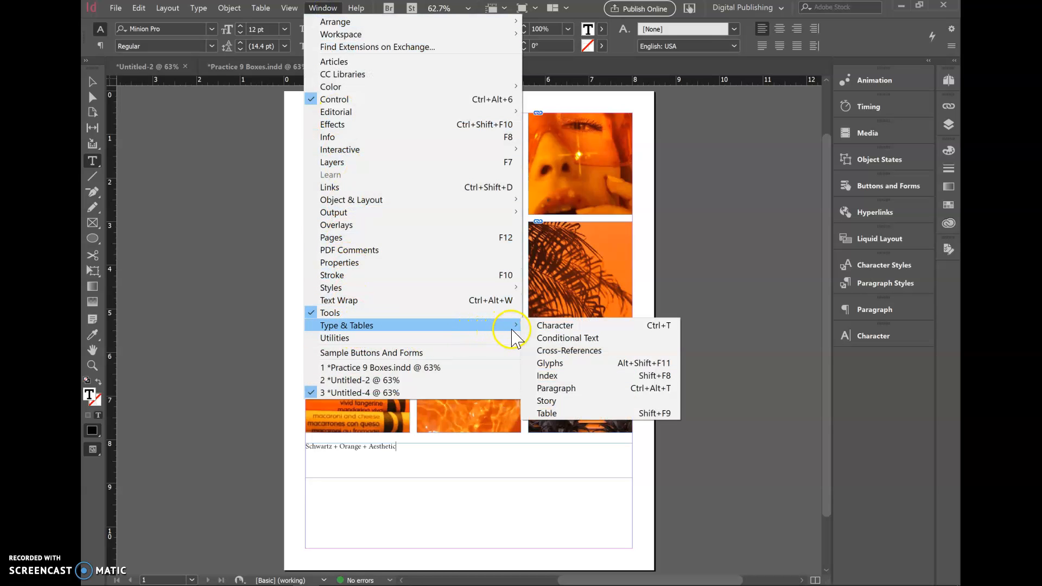
left_click(542, 327)
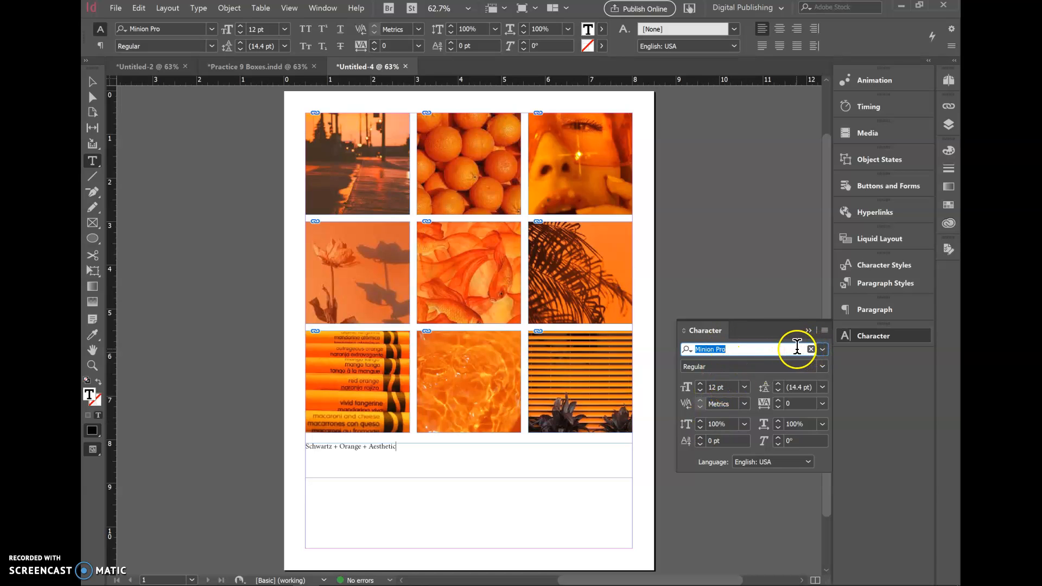
type("cent")
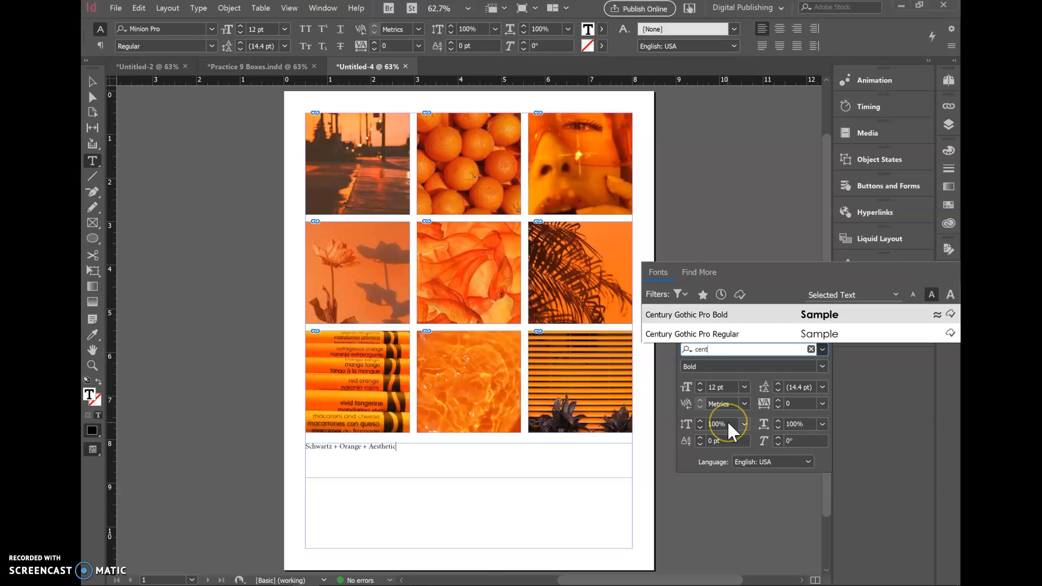
left_click(756, 334)
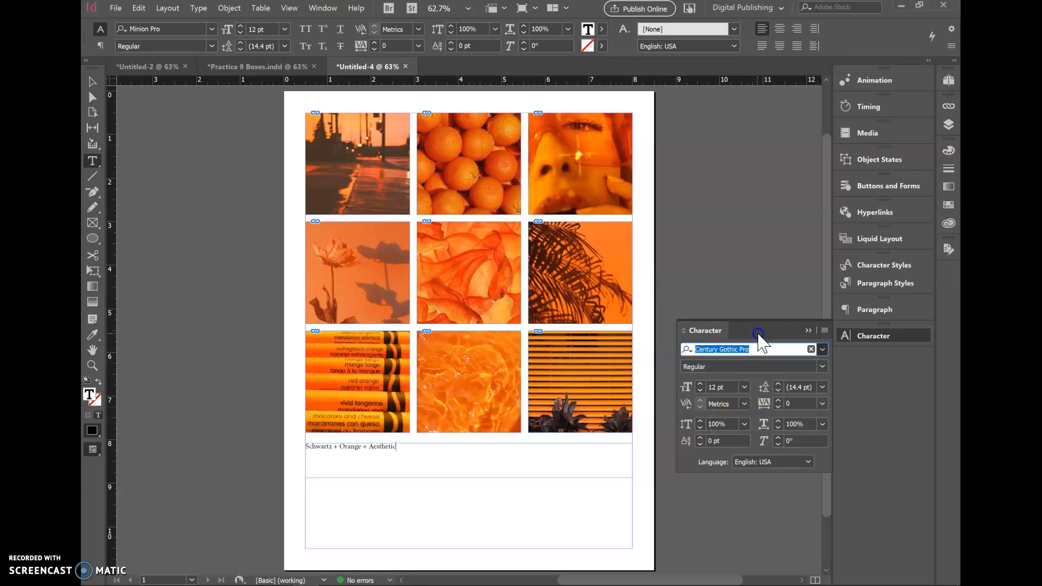
left_click_drag(387, 446, 269, 436)
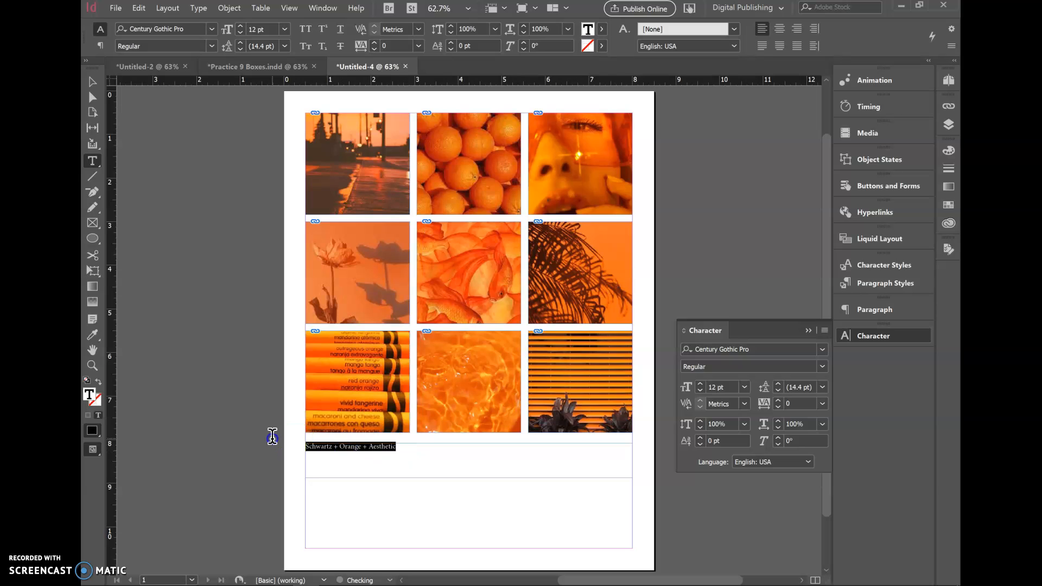
left_click(745, 354)
type("cent")
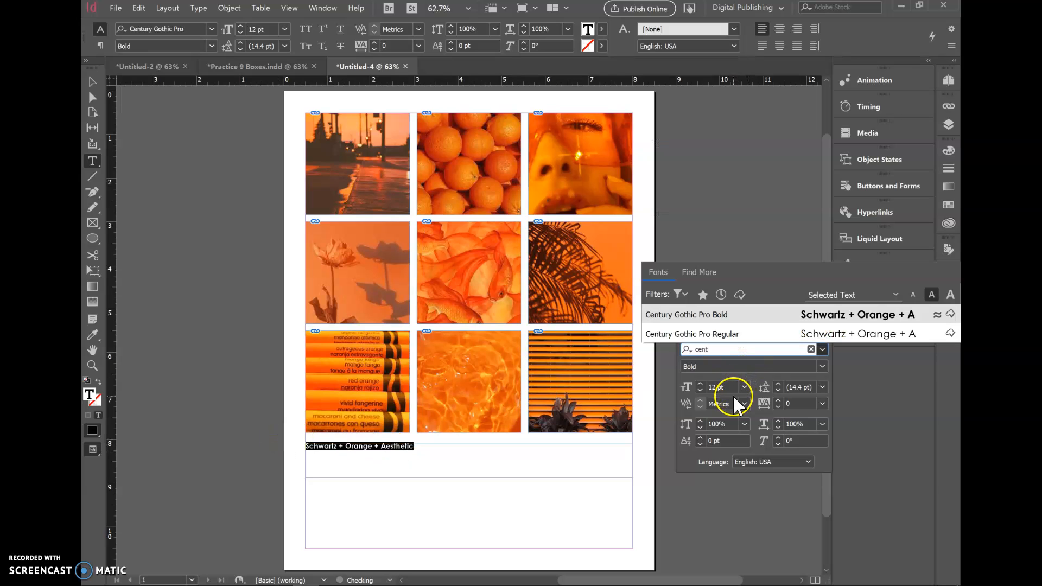
left_click(737, 335)
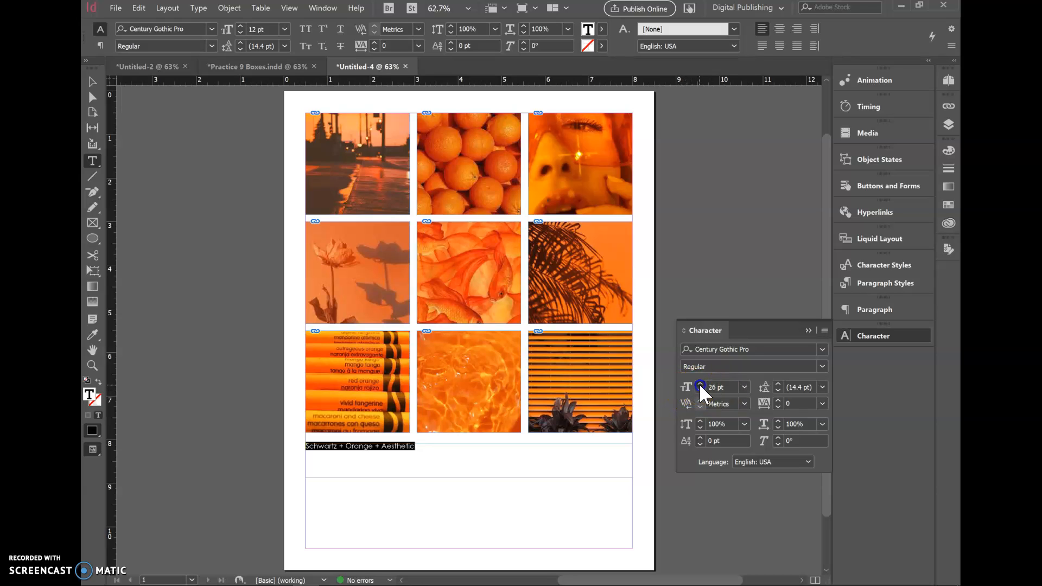
Set the title's font size to 29 pt and close the character settings
left_click(699, 383)
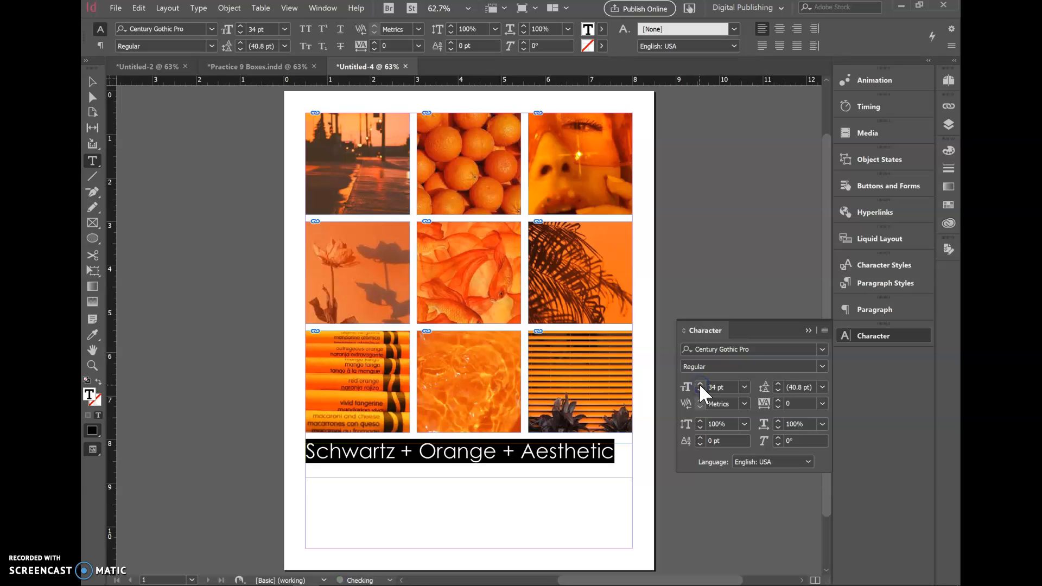
left_click(700, 390)
left_click(700, 390)
left_click(700, 390)
left_click(700, 389)
left_click(700, 390)
left_click(699, 390)
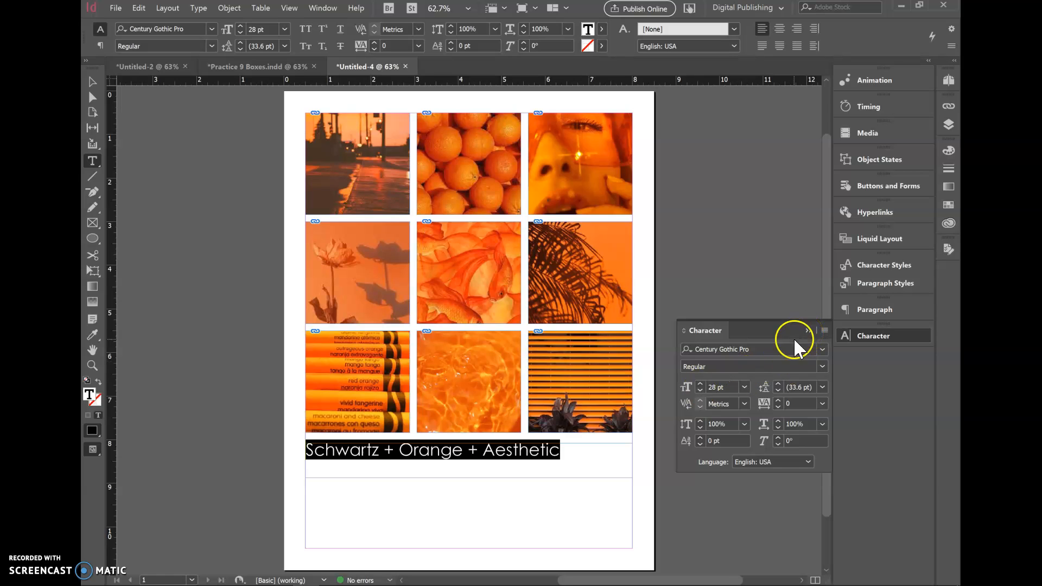
left_click(700, 384)
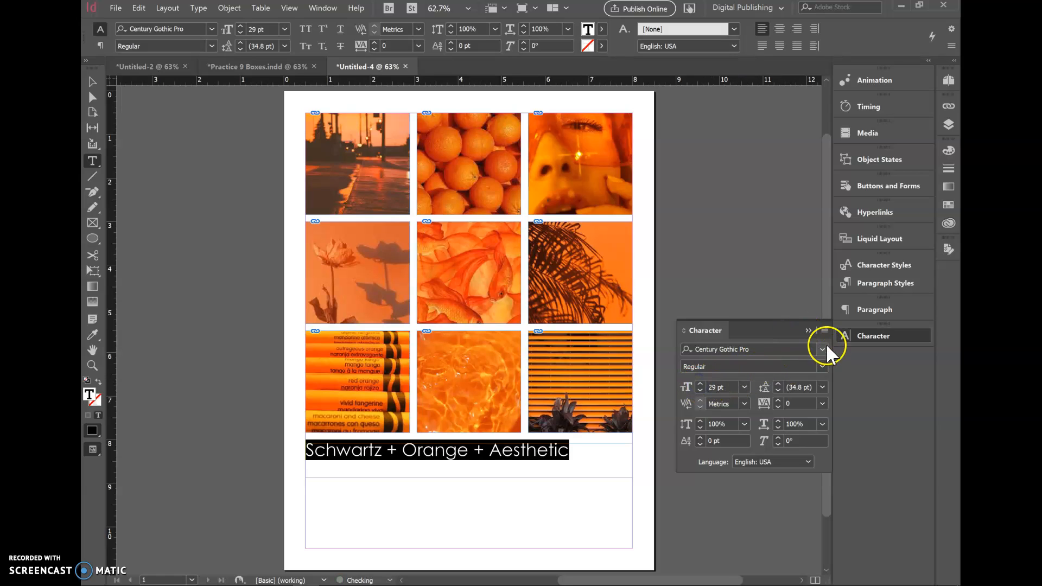
left_click(808, 331)
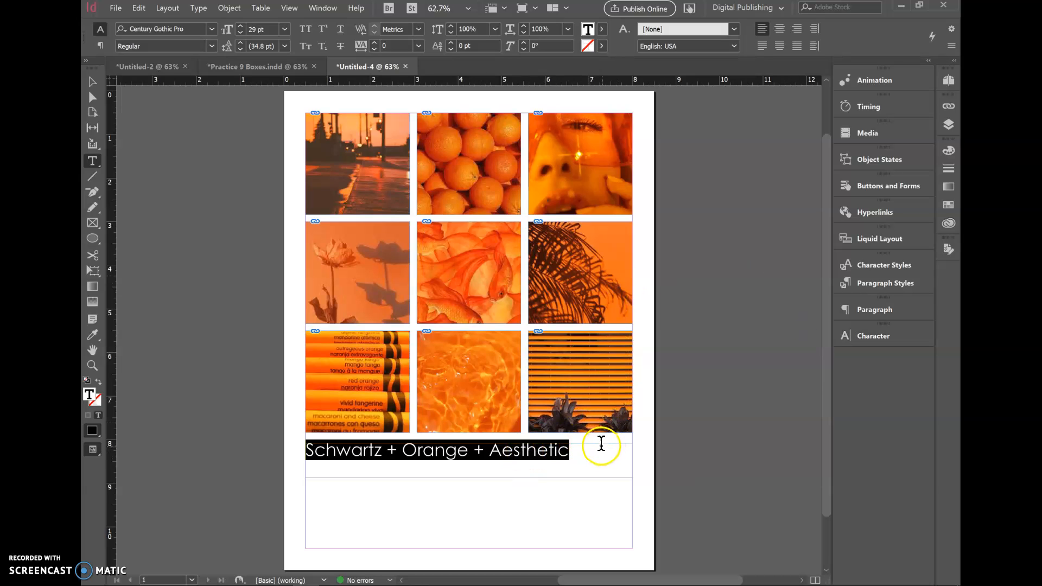
Right-align the title text, trying centred and left alignment in the paragraph settings before returning to right alignment
left_click(796, 29)
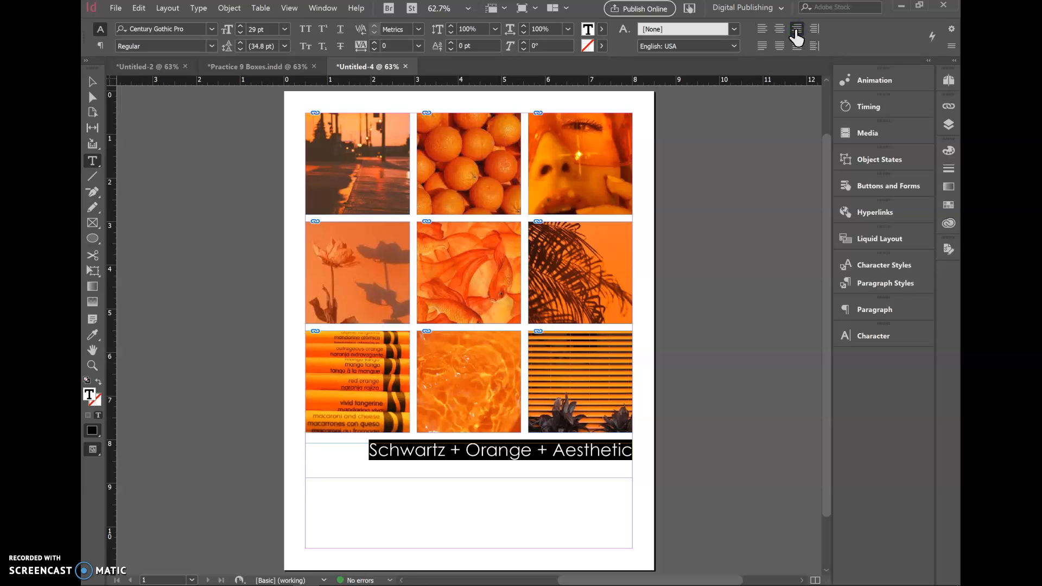
left_click(871, 311)
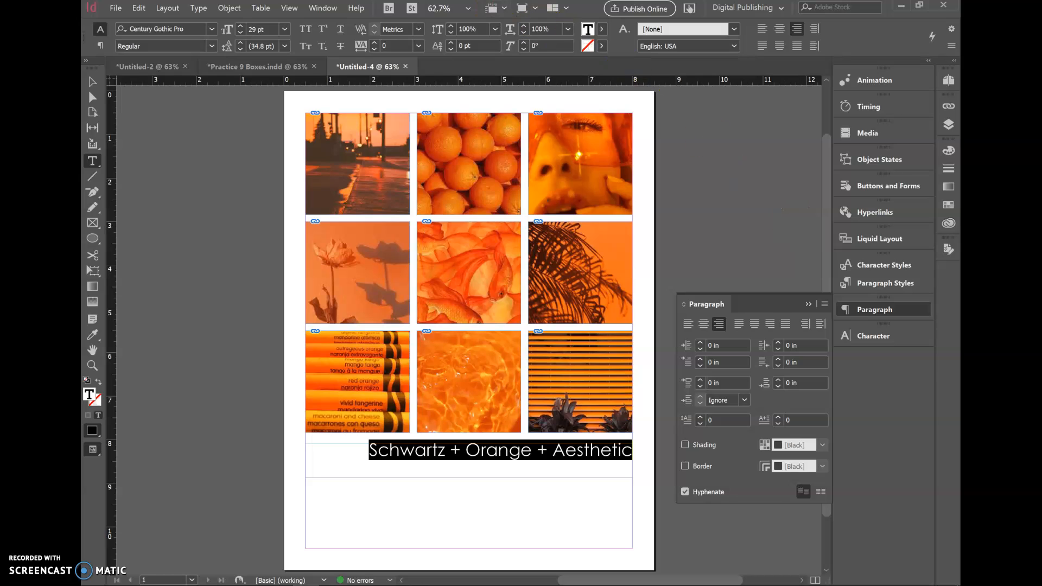
left_click(319, 7)
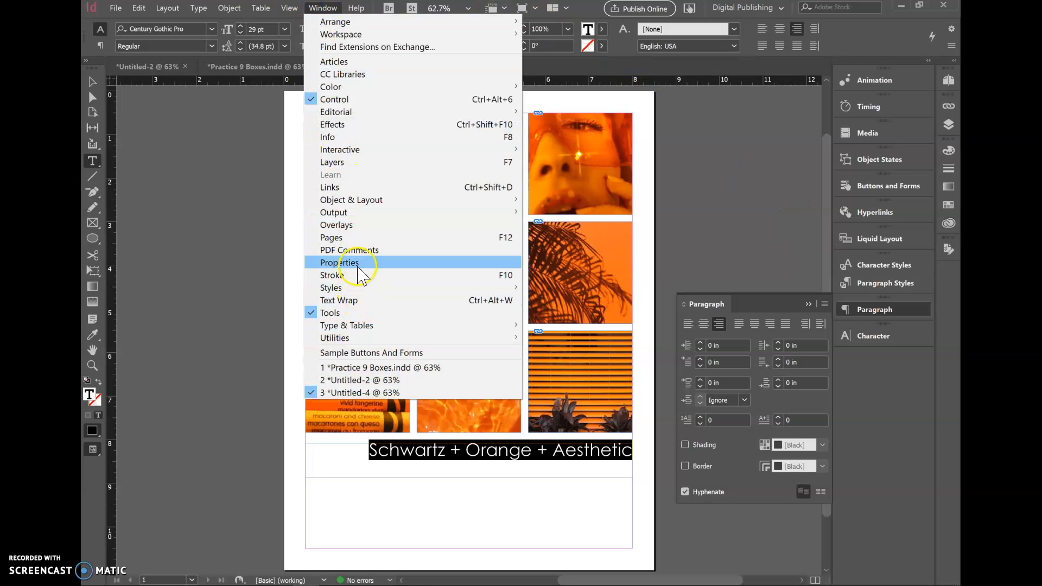
mouse_move(365, 323)
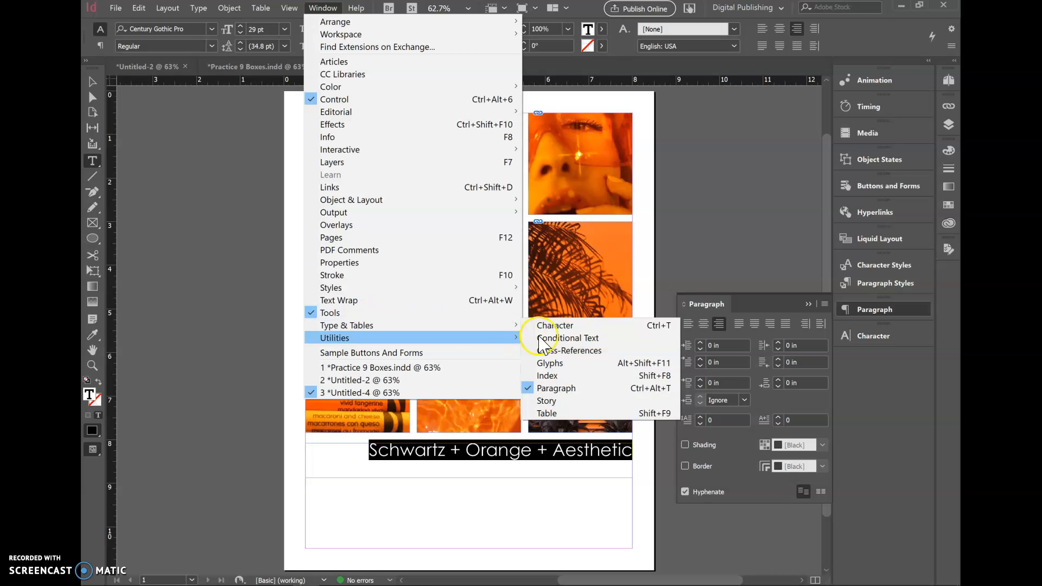
left_click(611, 388)
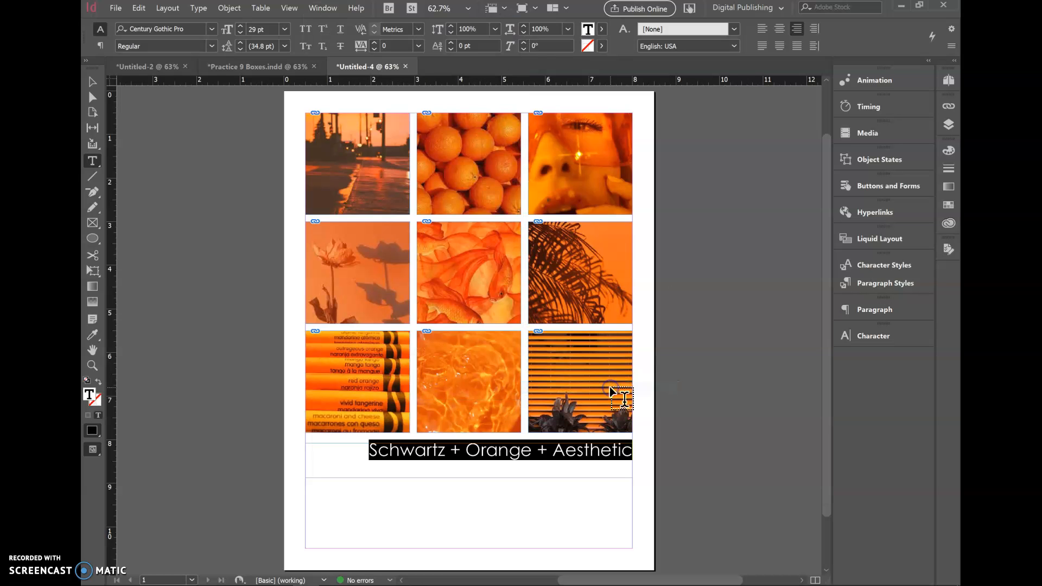
left_click(323, 7)
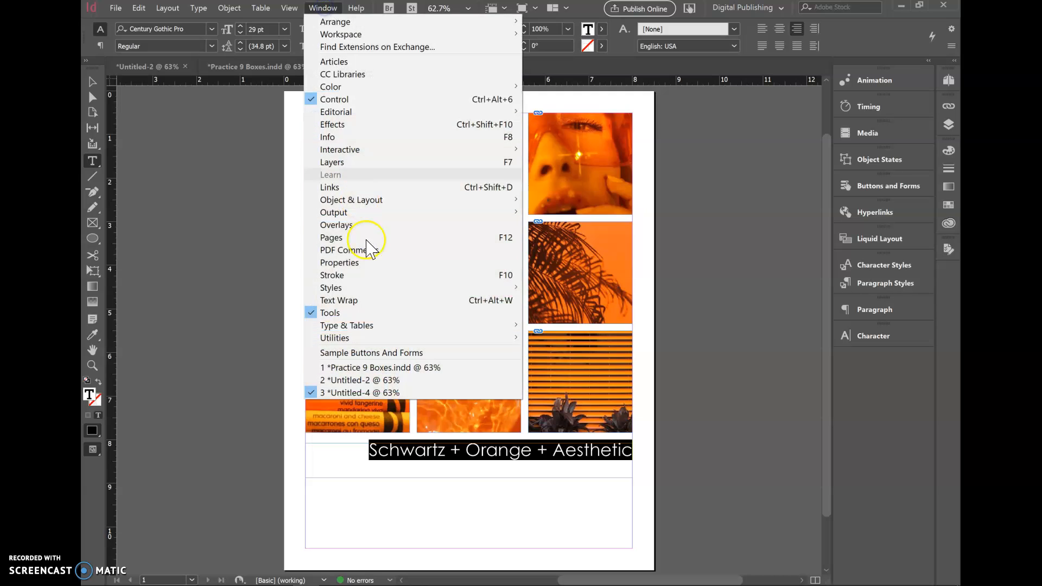
mouse_move(399, 328)
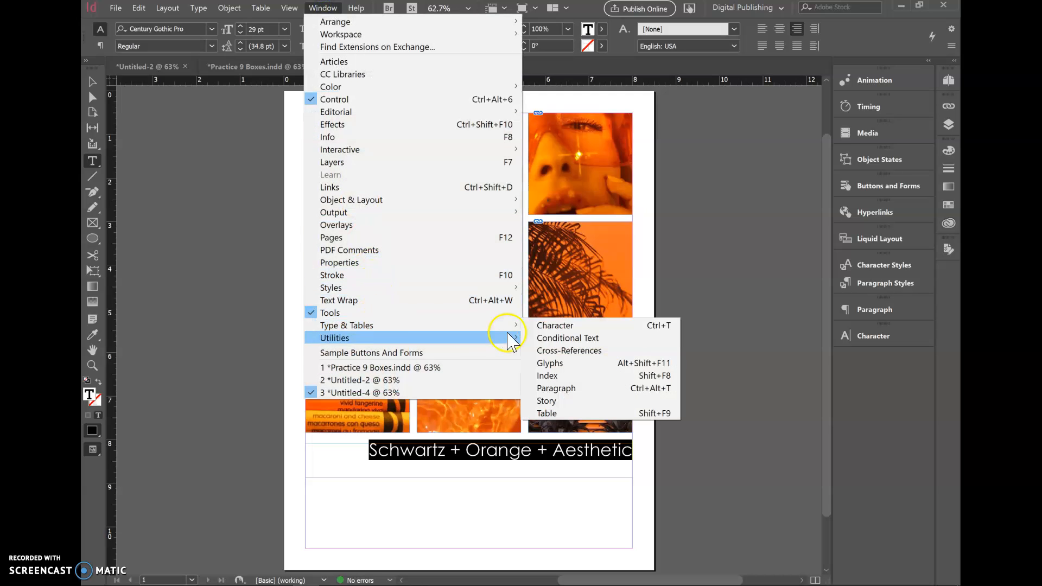
left_click(558, 388)
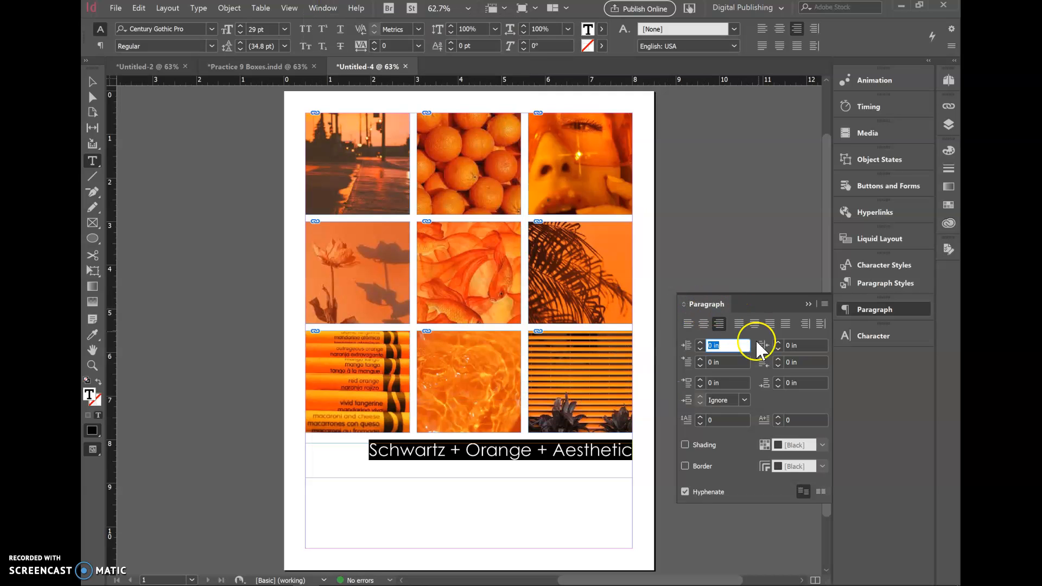
left_click(704, 323)
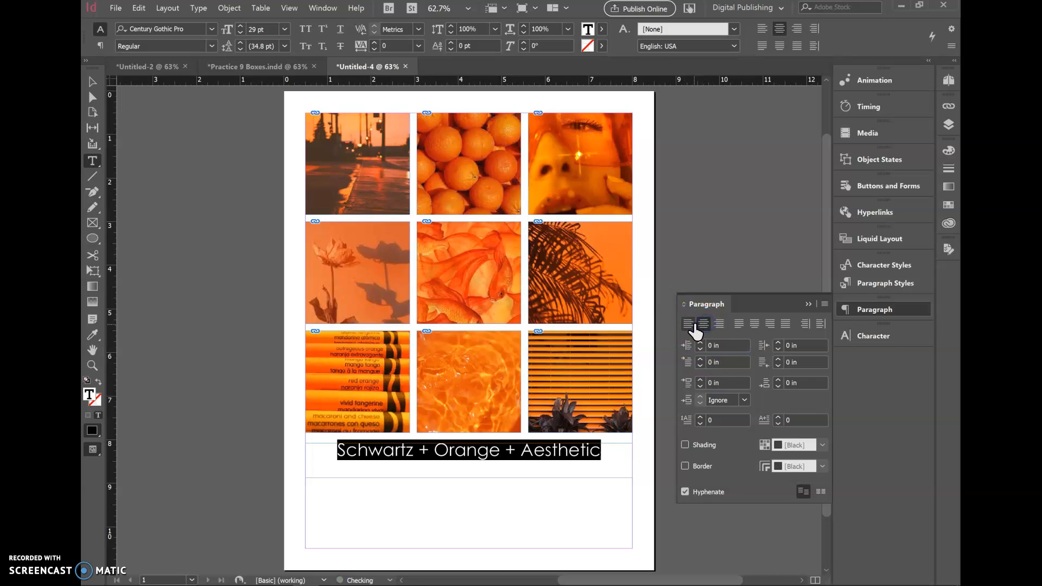
left_click(688, 324)
left_click(719, 324)
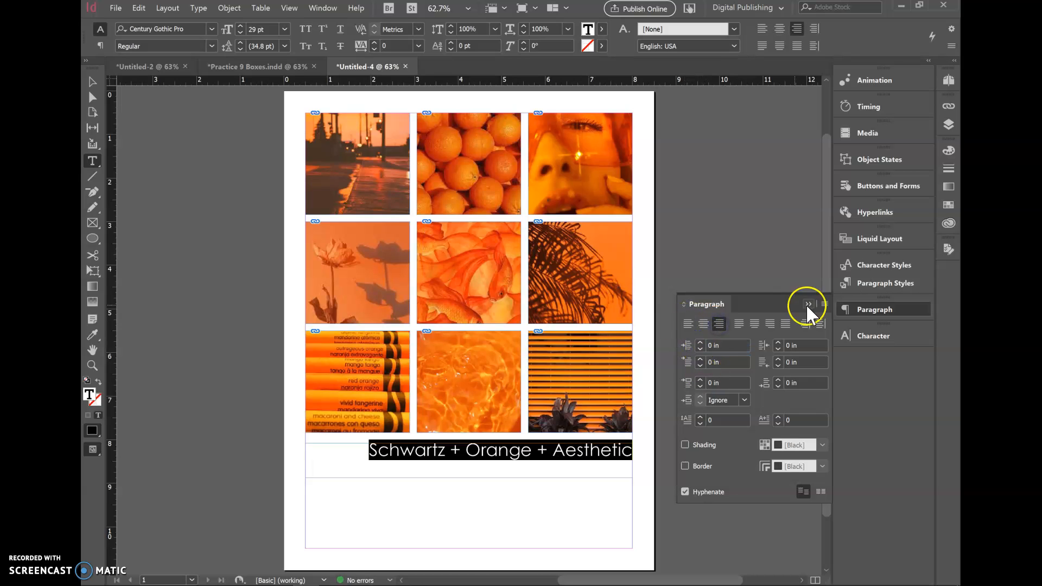
left_click(807, 304)
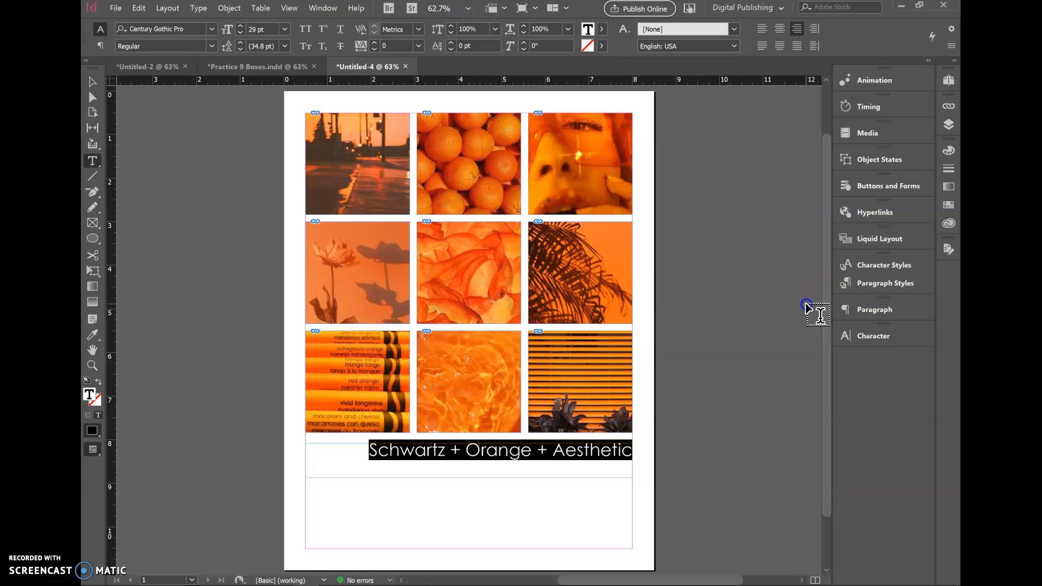
Preview the page, move the title frame slightly farther below the photo grid, and return to the normal view
left_click(607, 473)
left_click(92, 82)
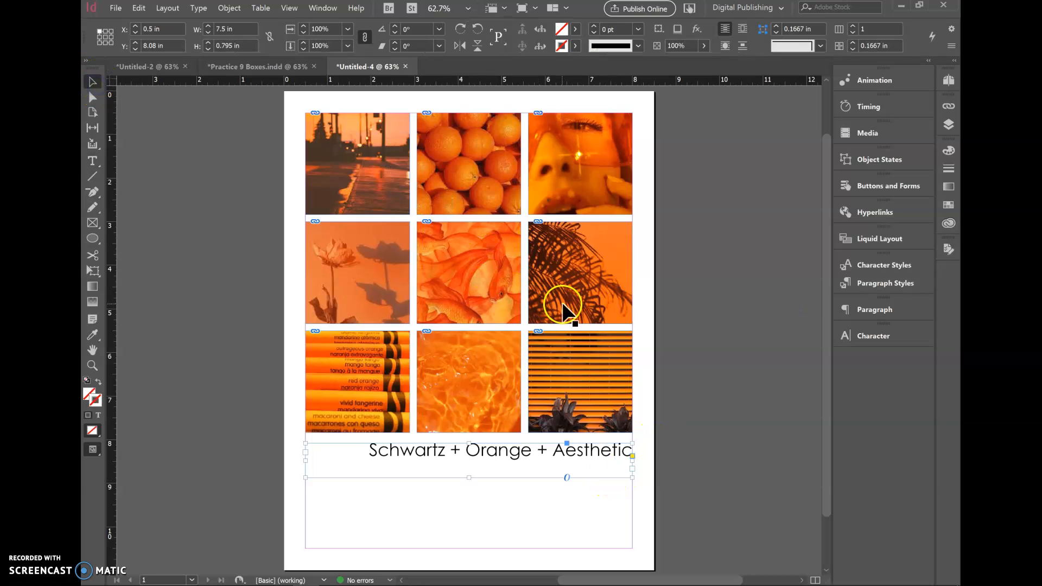
key("w")
left_click(699, 406)
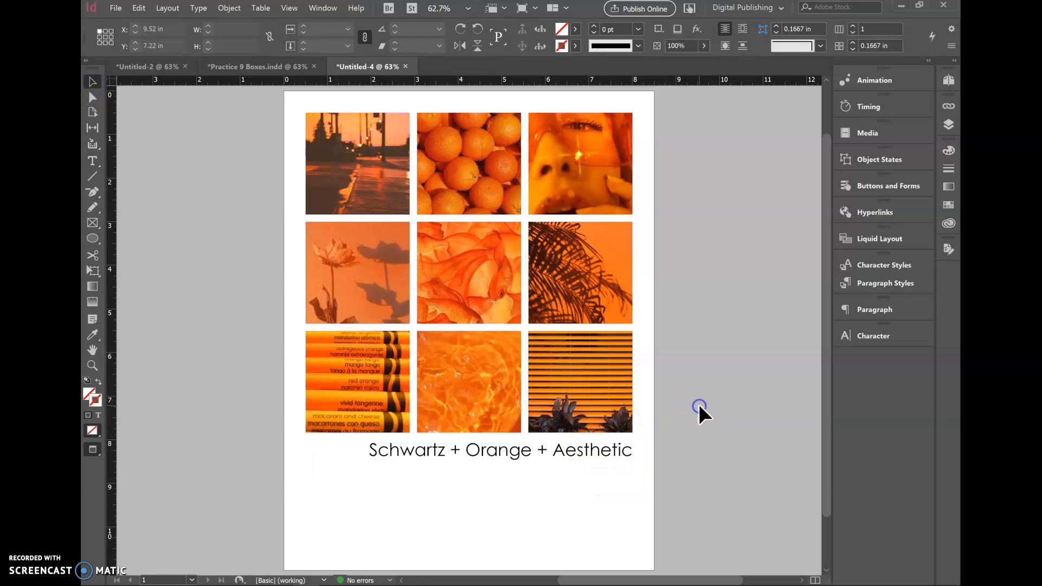
left_click(614, 463)
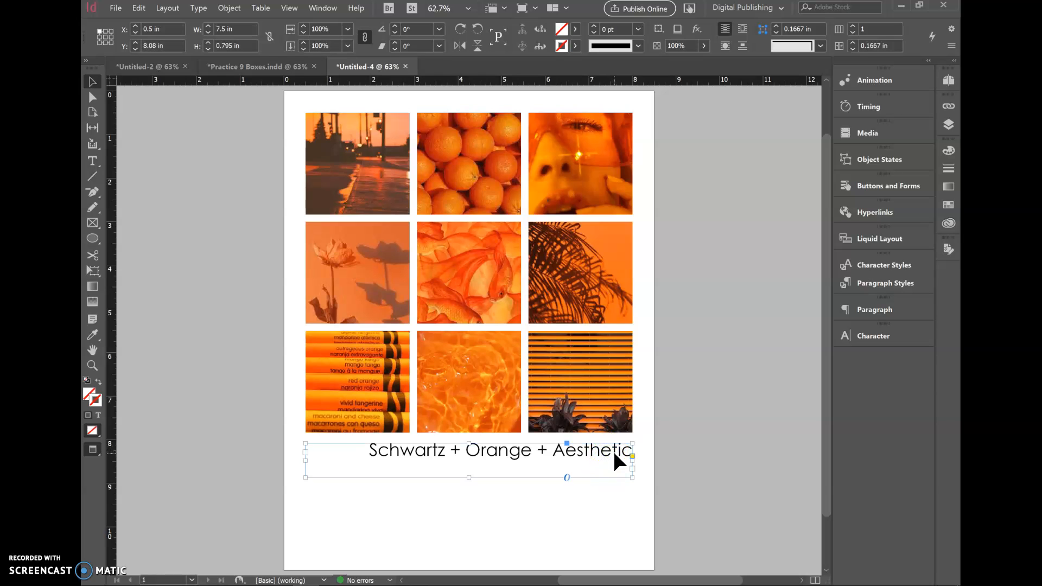
left_click(758, 365)
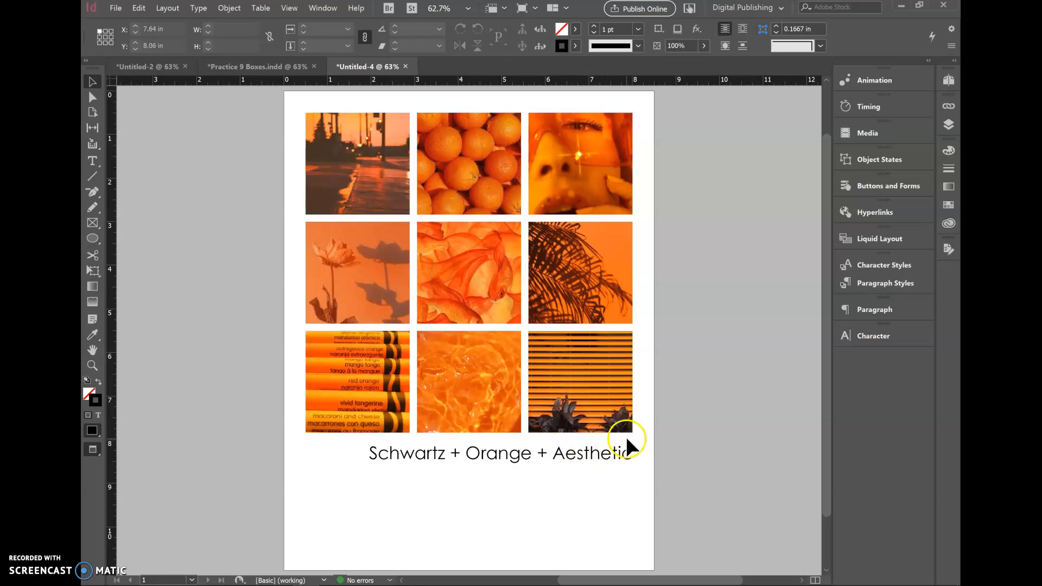
key("w")
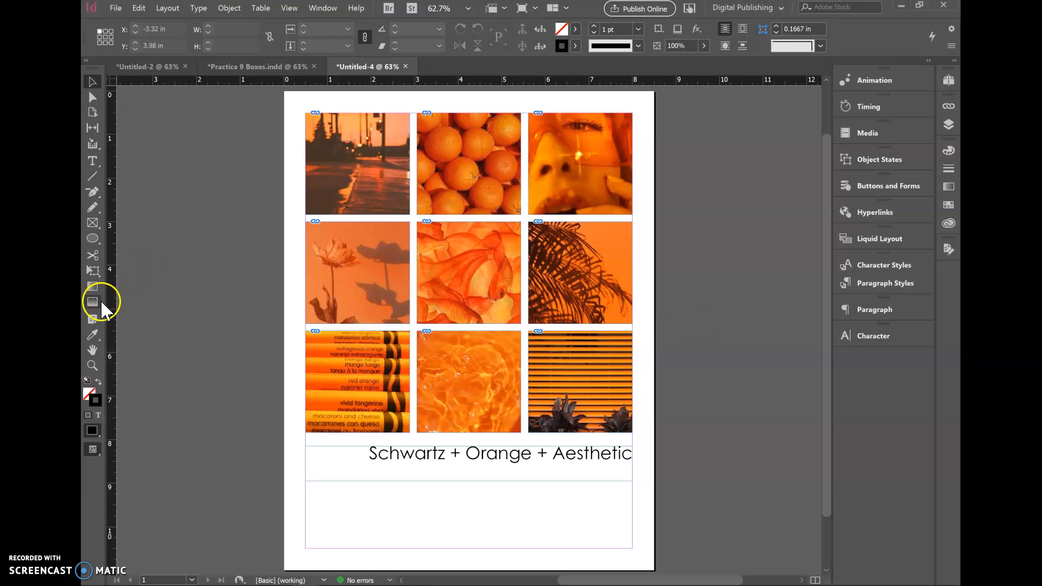
Check the swatch row in Untitled-2, and draw a row of five rectangle frames, 7.5 × 1.7 in overall, between the side margins below the title in Untitled-4
left_click(150, 67)
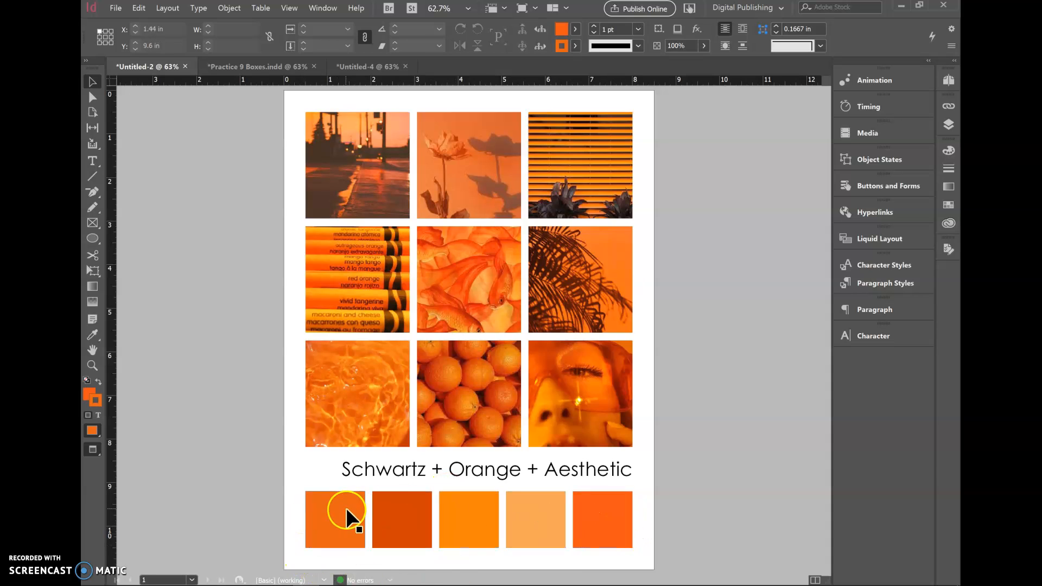
left_click(364, 66)
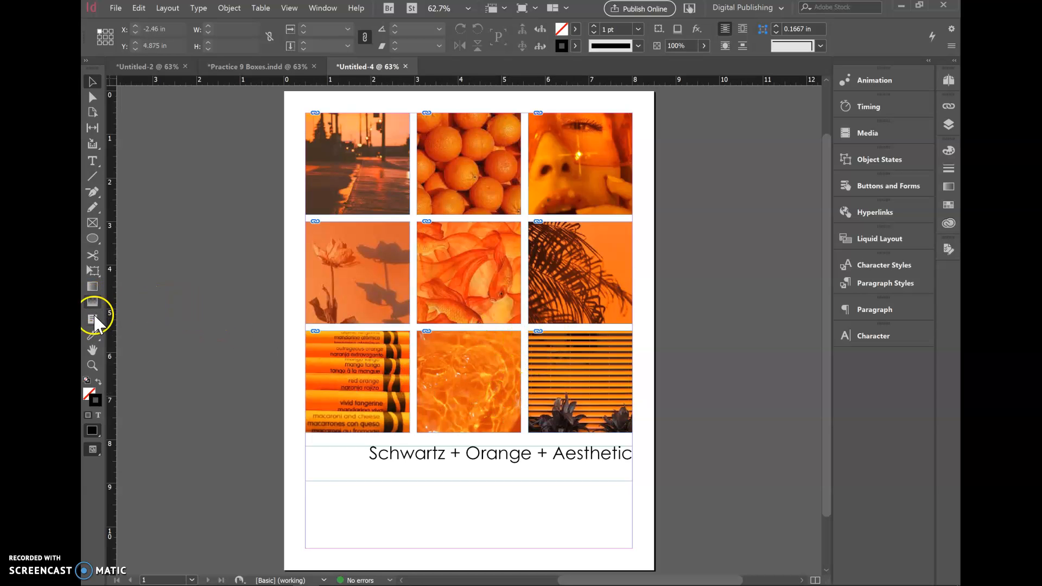
left_click(93, 226)
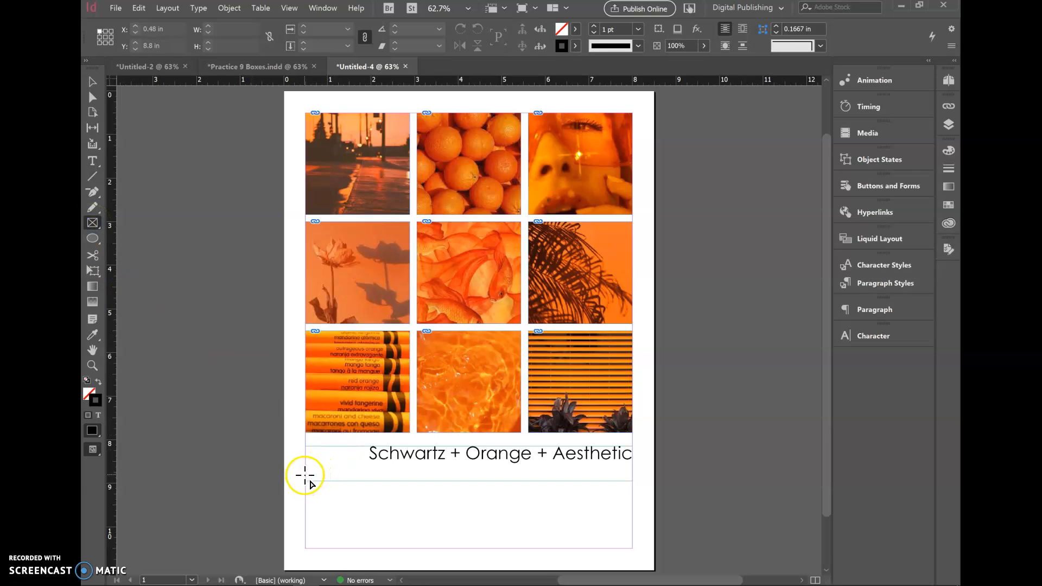
left_click_drag(305, 475, 633, 549)
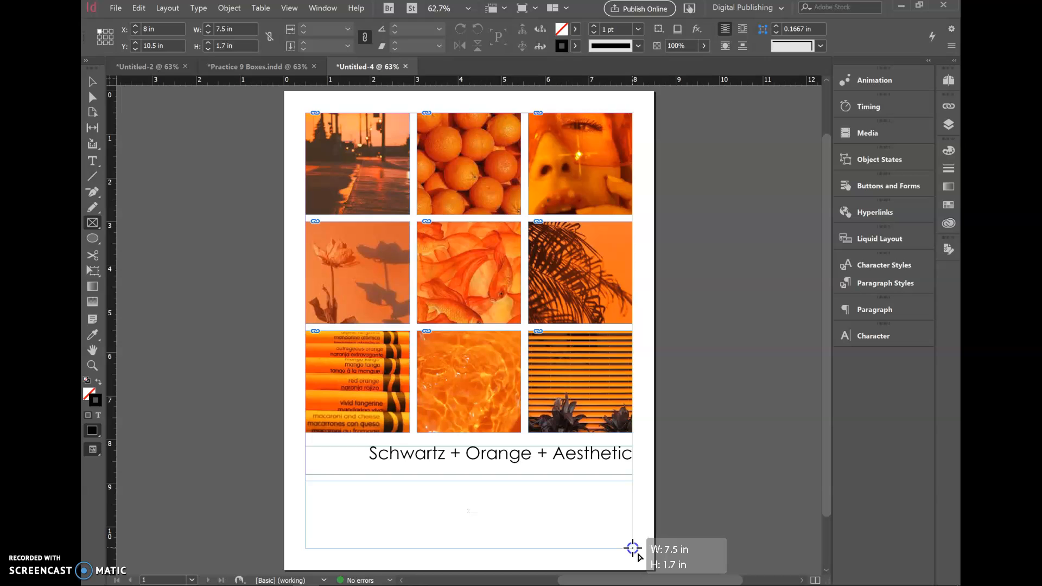
key("Right")
key("Right")
key("Right")
key("Right")
left_click_drag(633, 549, 633, 549)
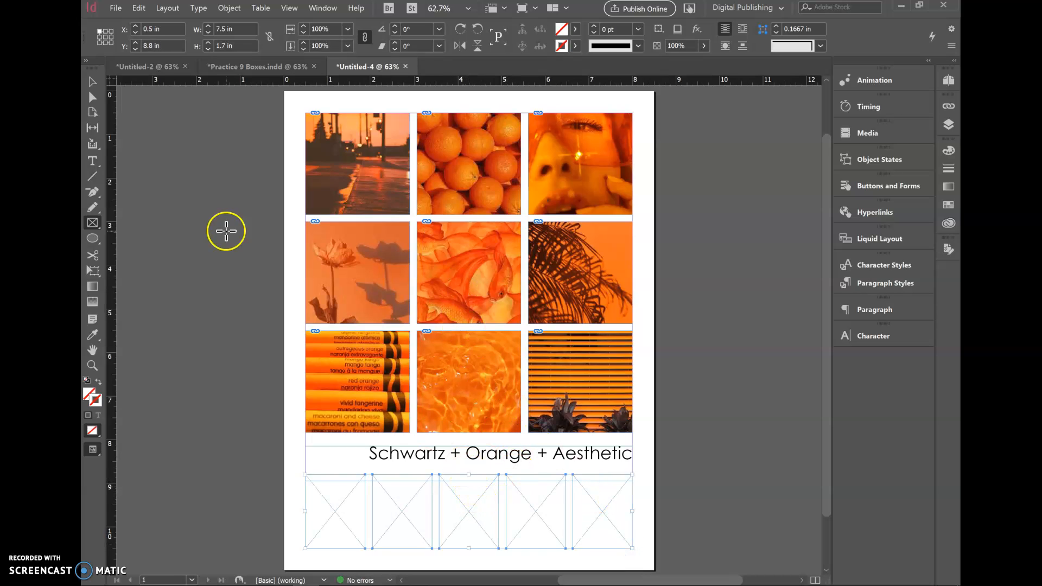
Lower the upper edge of the five-frame row to make it 1.42 in high, clear of the title frame, and deselect it
left_click(92, 83)
left_click_drag(468, 474, 470, 487)
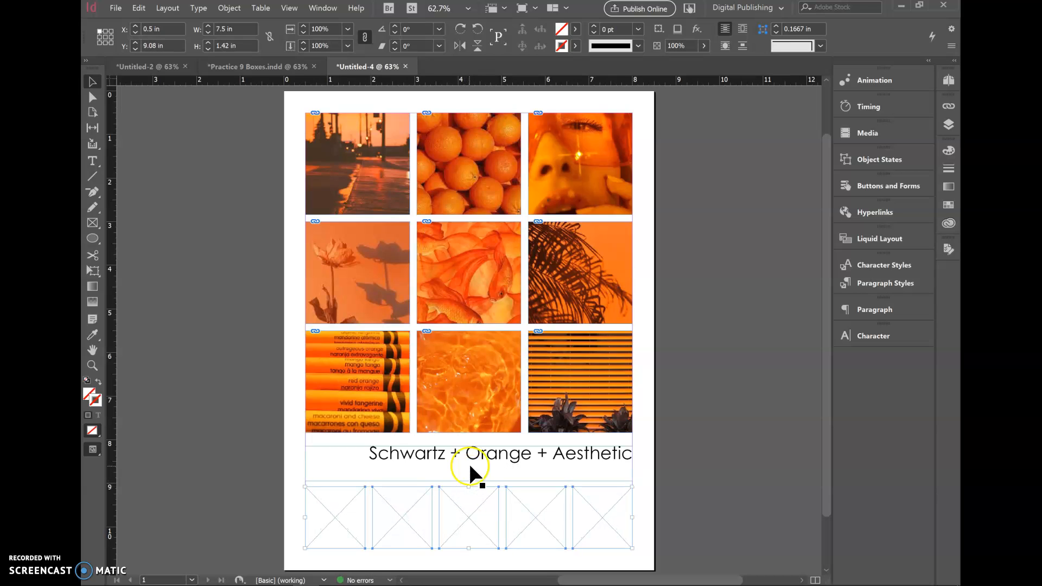
left_click(720, 435)
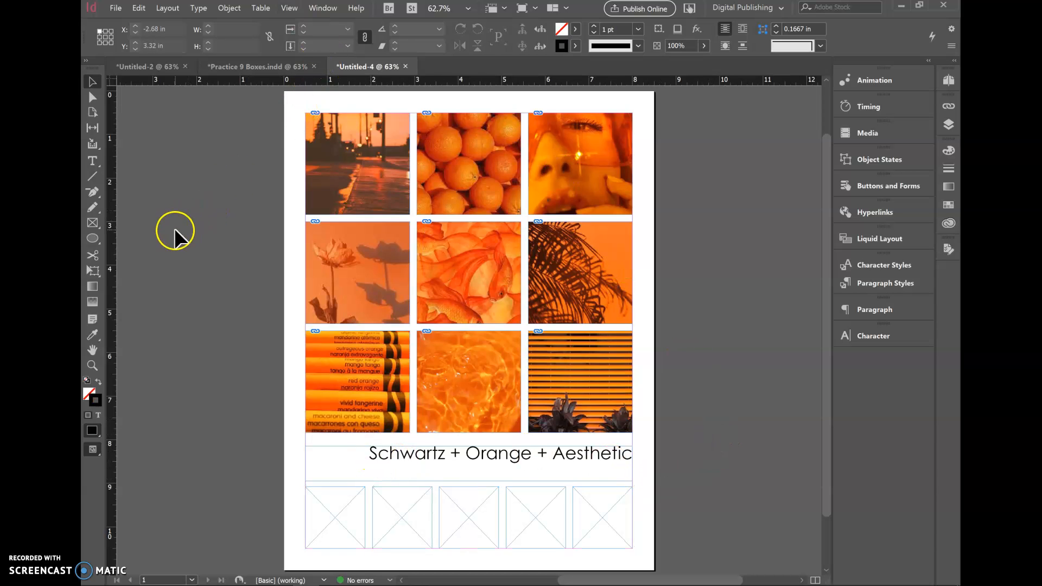
Sample a light orange from the petal picture in the middle of the grid and apply it as the first swatch frame's fill
left_click(92, 337)
left_click(157, 351)
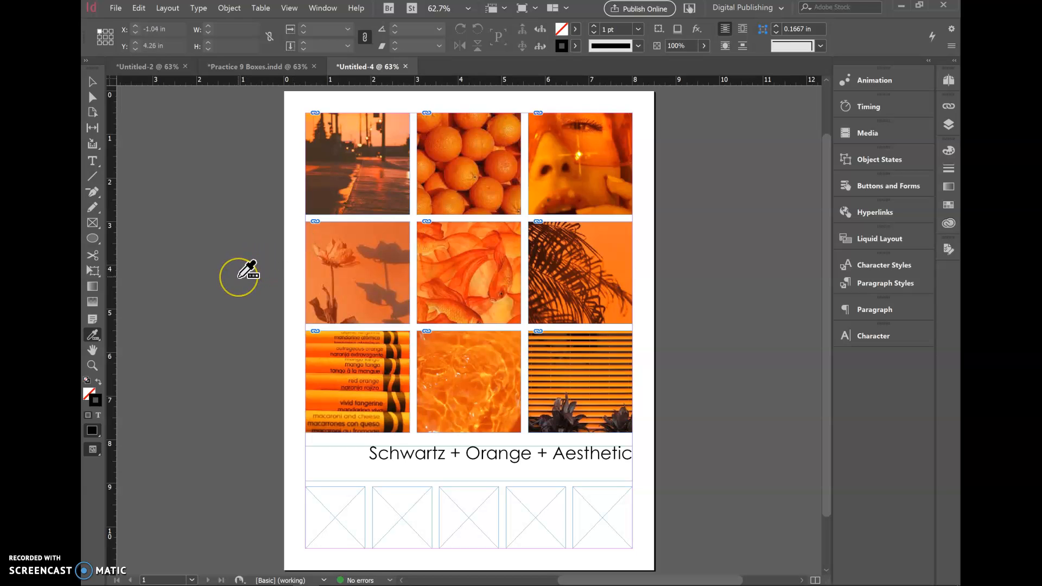
left_click_drag(238, 276, 98, 343)
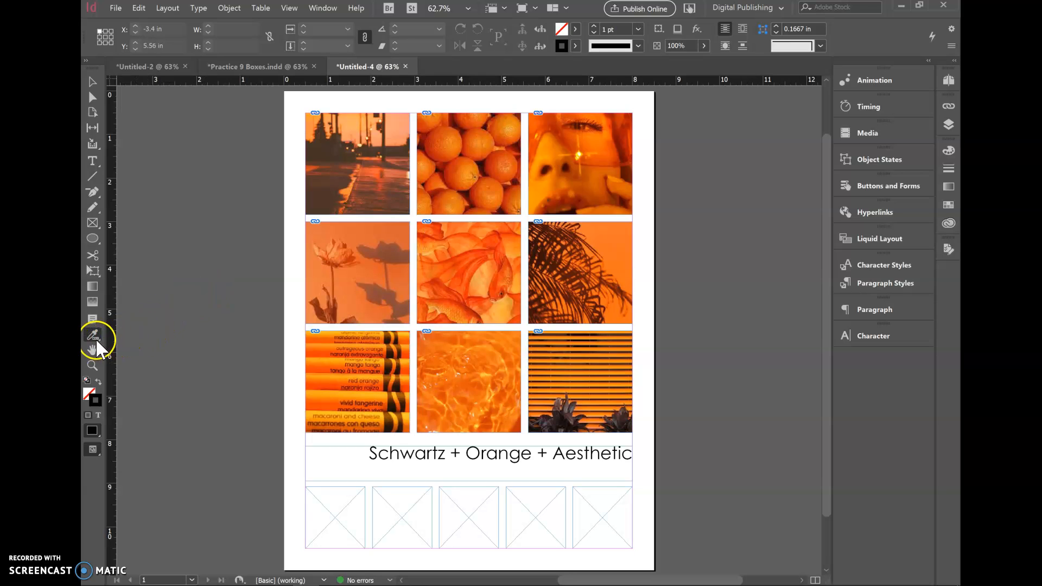
left_click(96, 341)
left_click(153, 366)
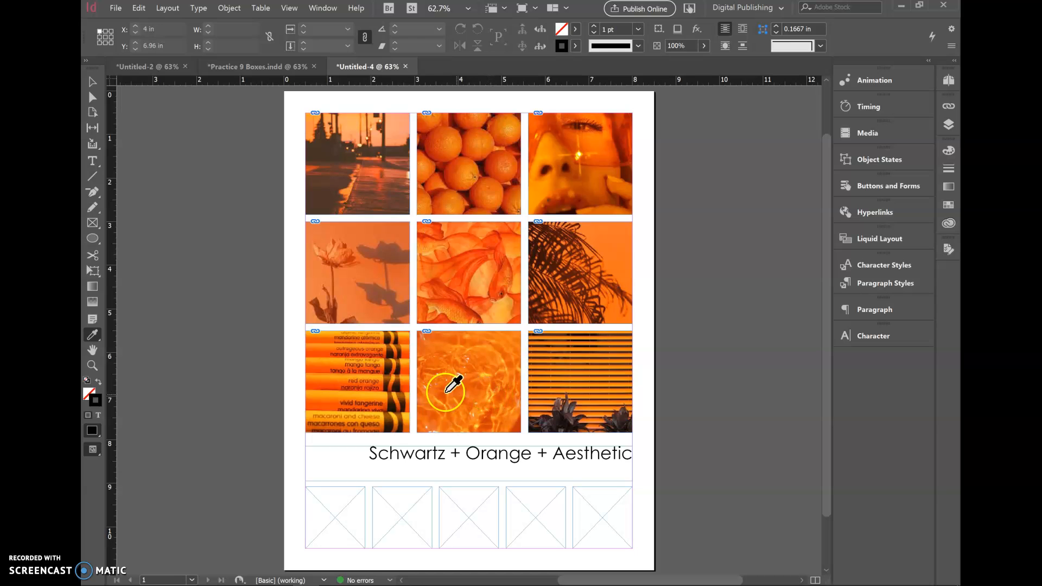
left_click(477, 279)
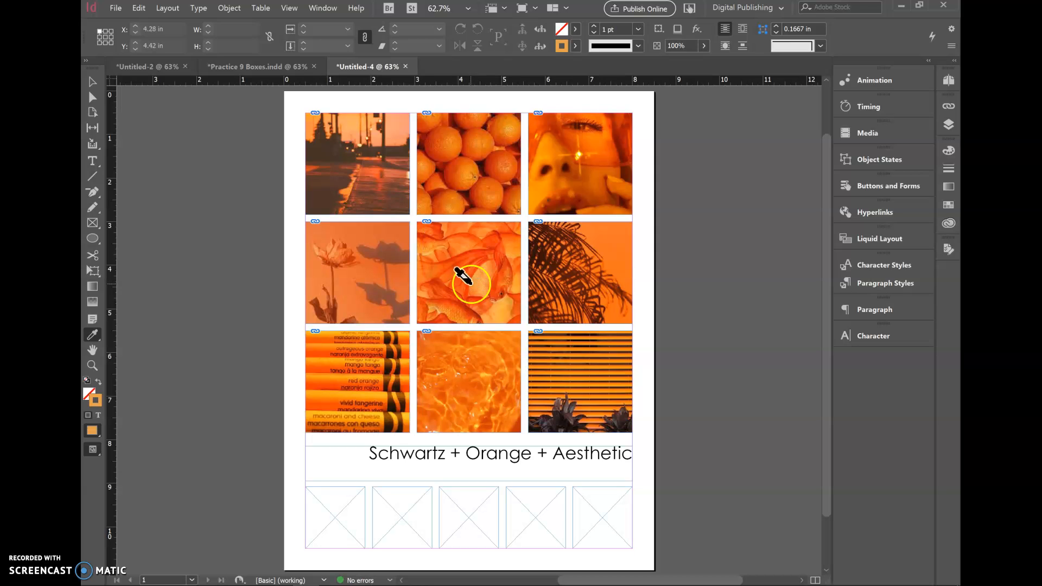
left_click(139, 373)
left_click(99, 380)
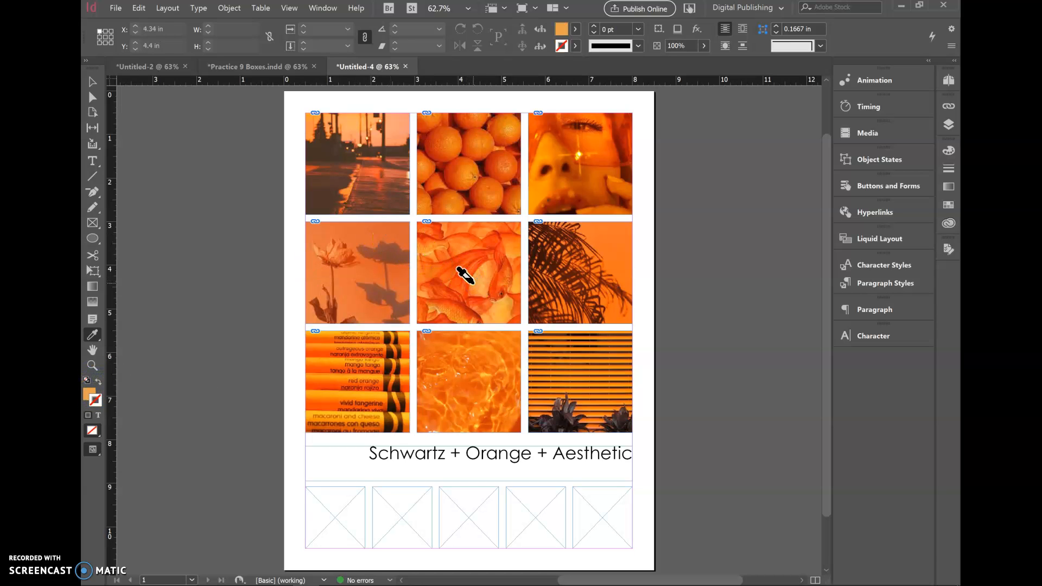
left_click(327, 491)
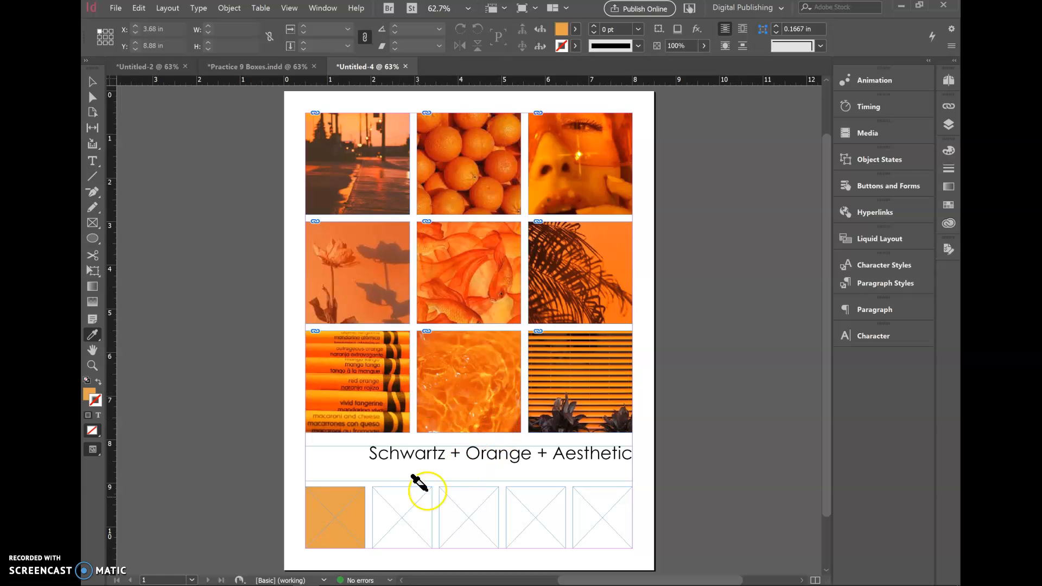
Try to fill the second swatch frame with an orange from the crayon picture, and sample the striped blinds picture
left_click(93, 335)
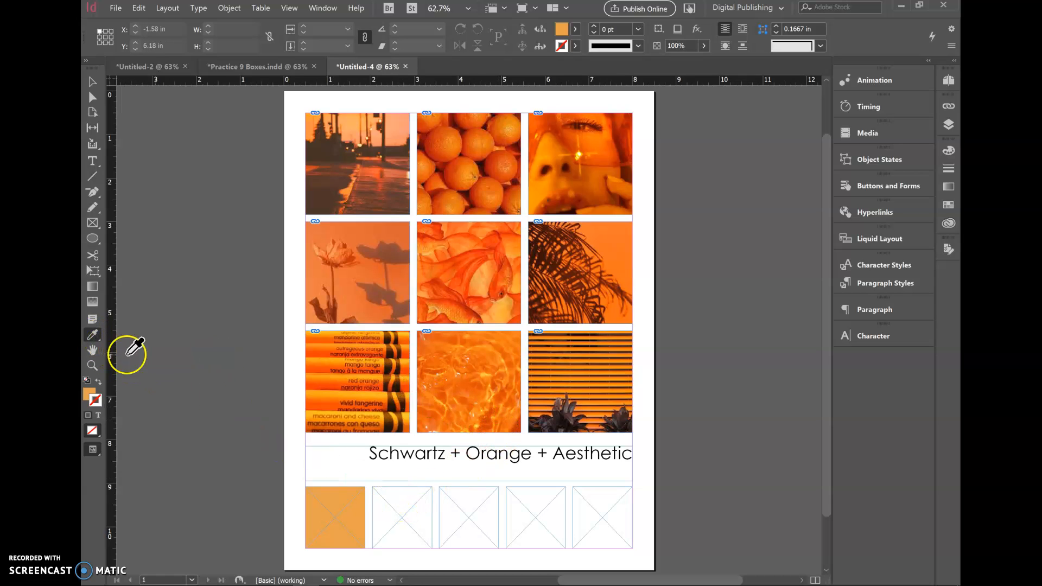
left_click(318, 376)
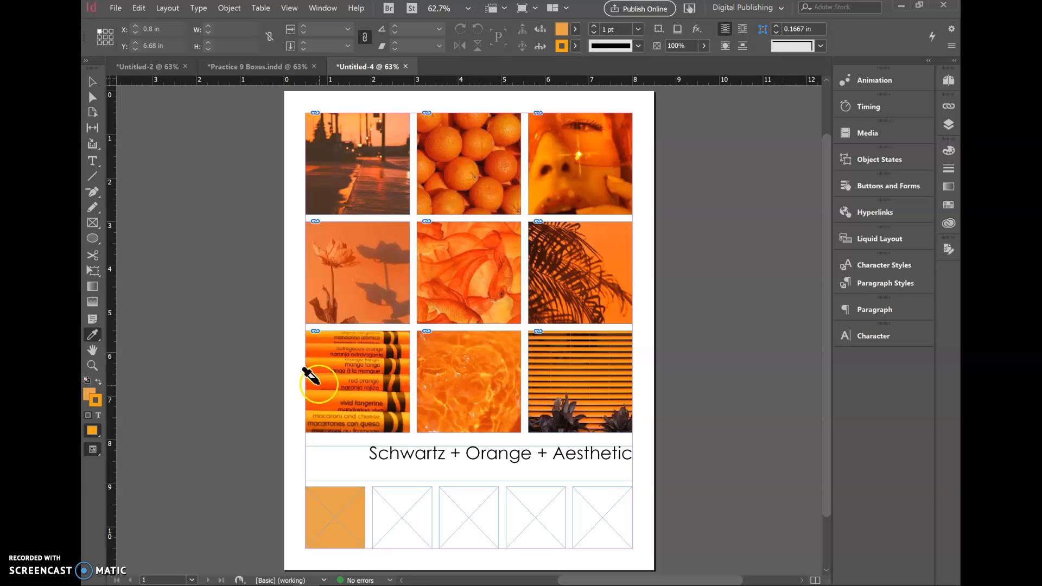
left_click(394, 495)
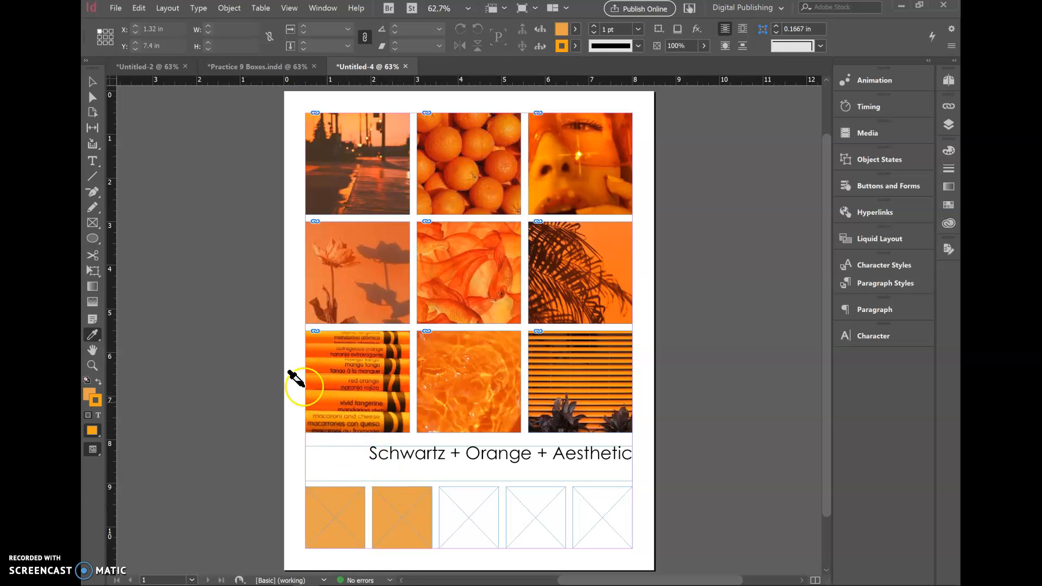
left_click(86, 336)
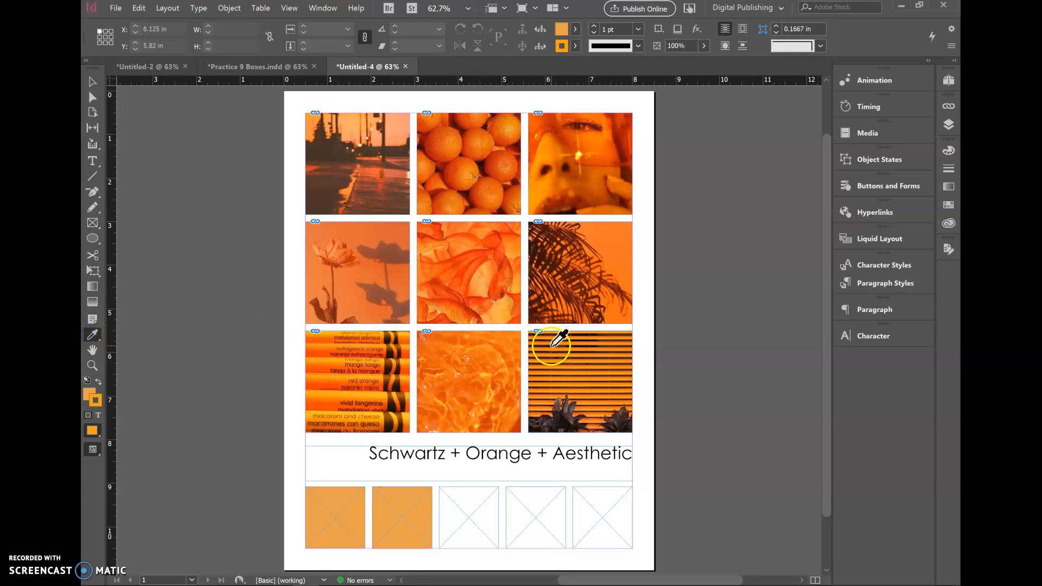
left_click(537, 364)
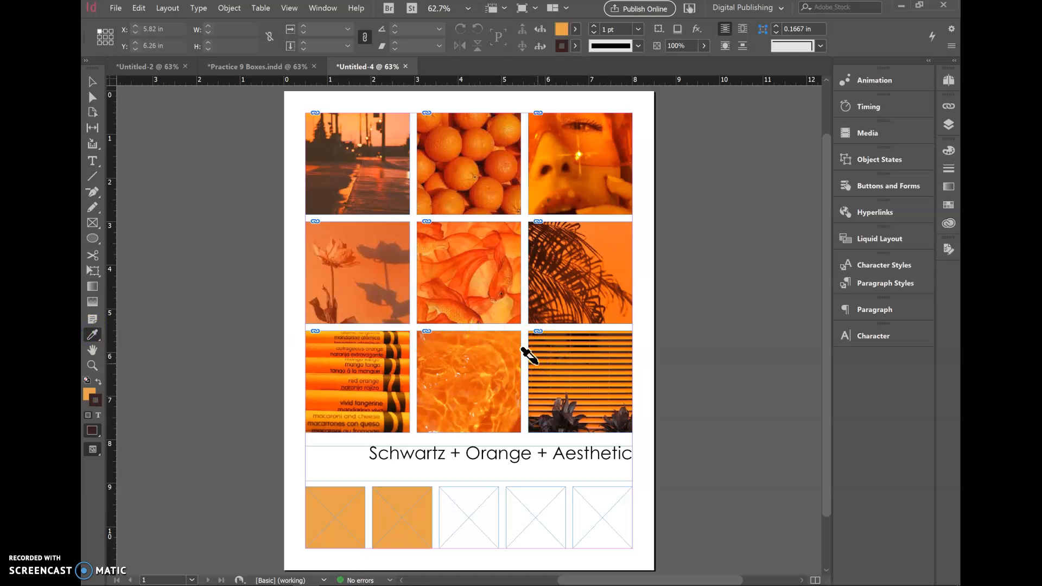
Sample a coral orange from the pink-orange flower picture, make it the fill colour, and fill the second swatch frame
left_click(93, 339)
left_click(347, 279)
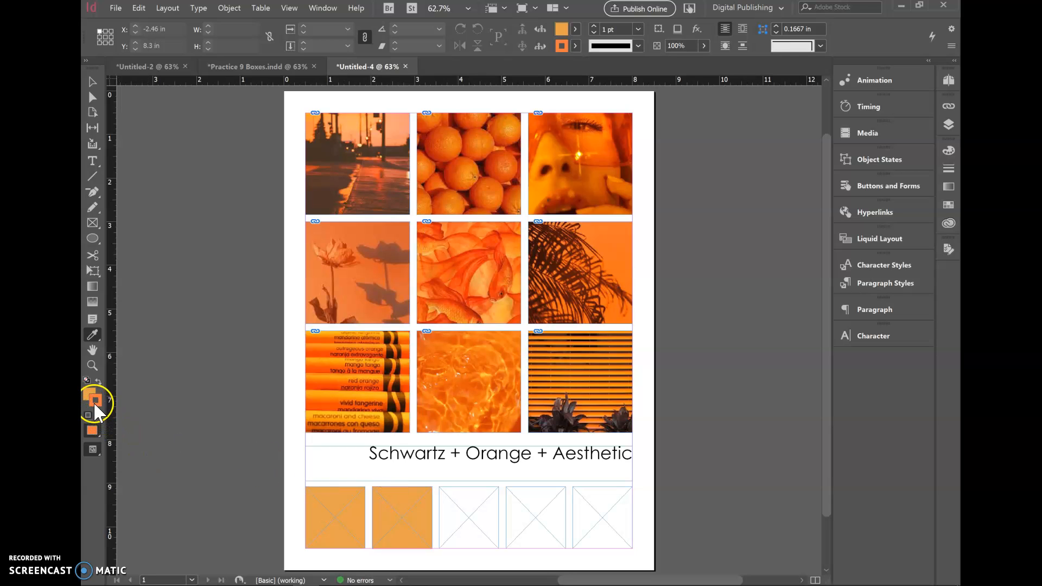
left_click(96, 380)
left_click(99, 381)
left_click(99, 381)
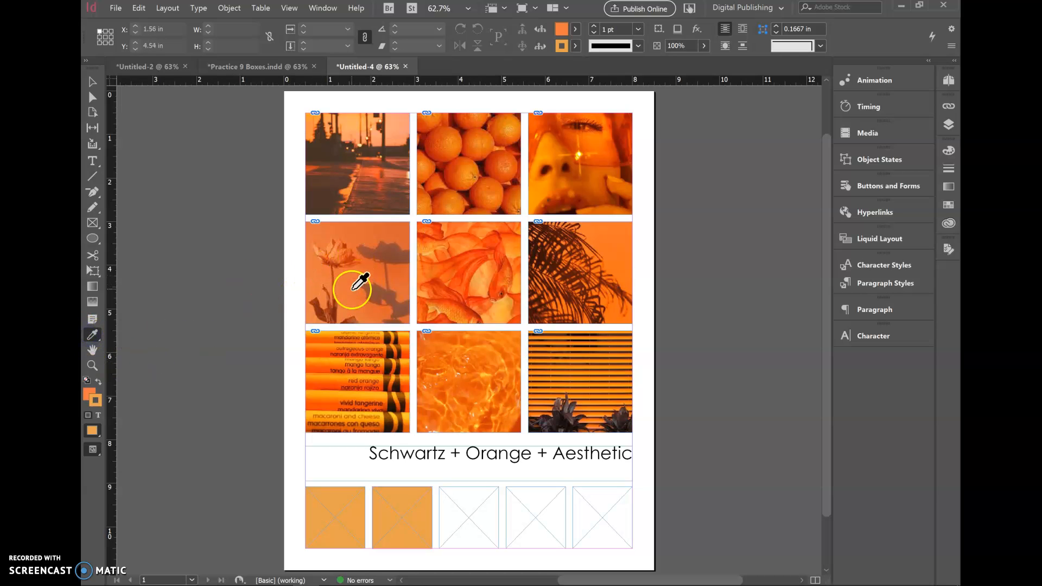
left_click(354, 273)
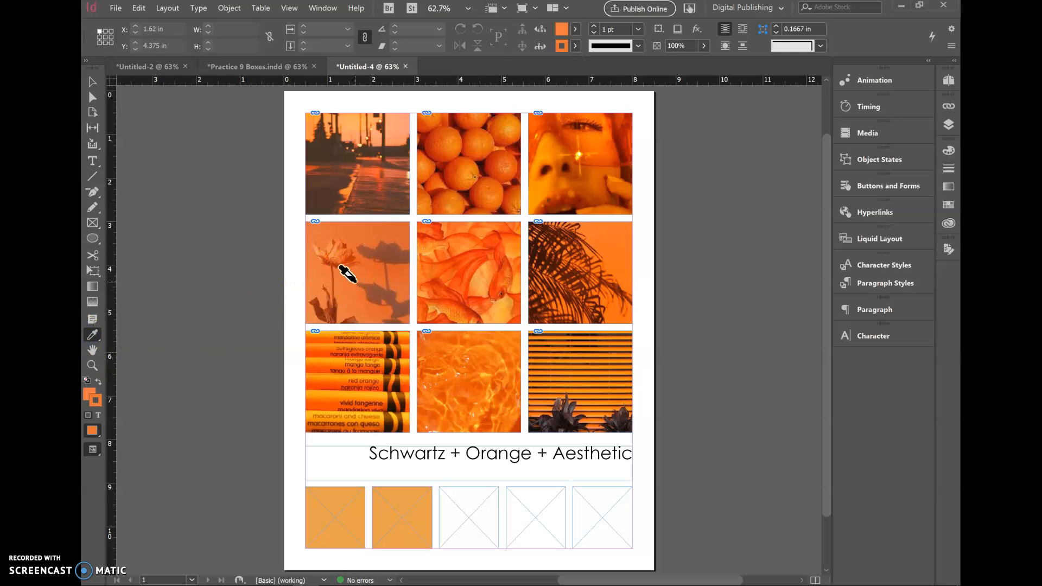
left_click(379, 498)
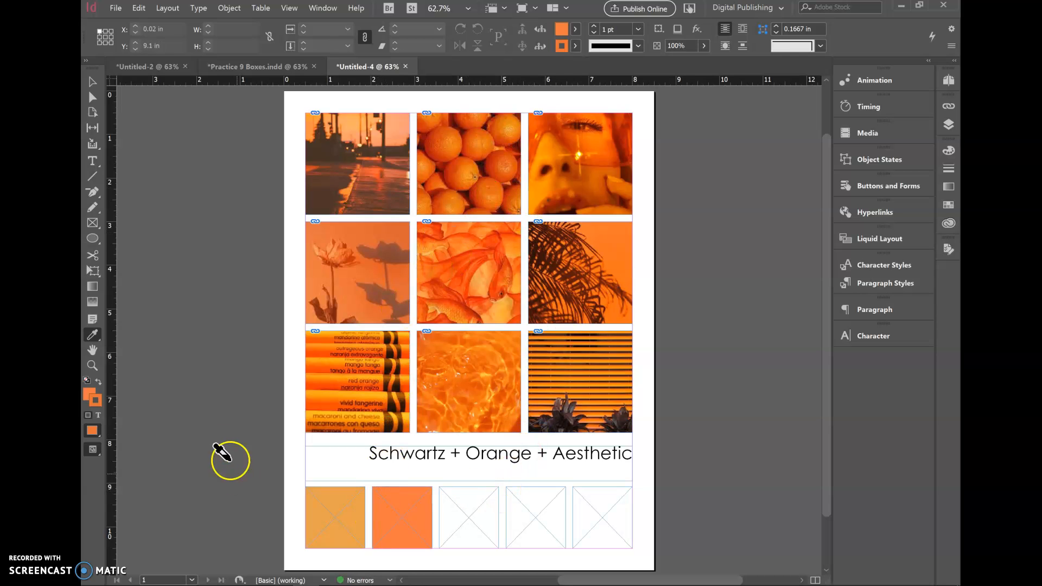
Sample a deep orange from the oranges picture and fill the third swatch frame with it
left_click(91, 337)
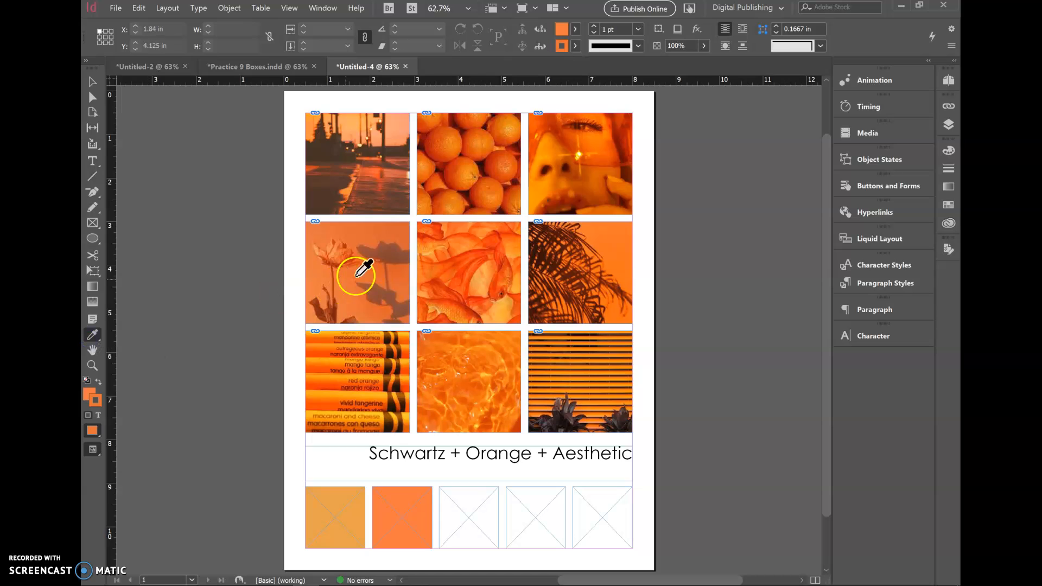
left_click(462, 173)
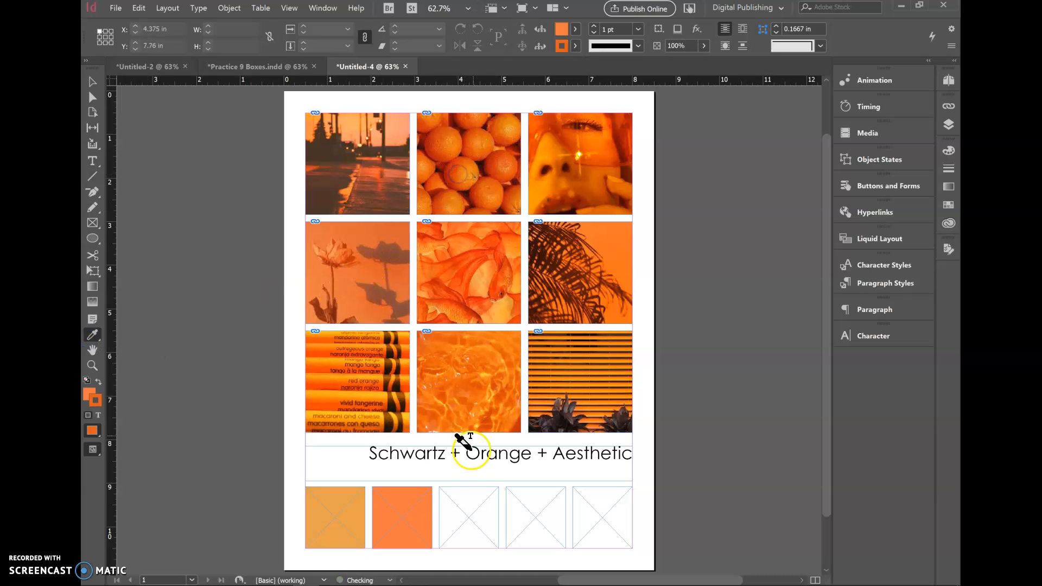
left_click(96, 399)
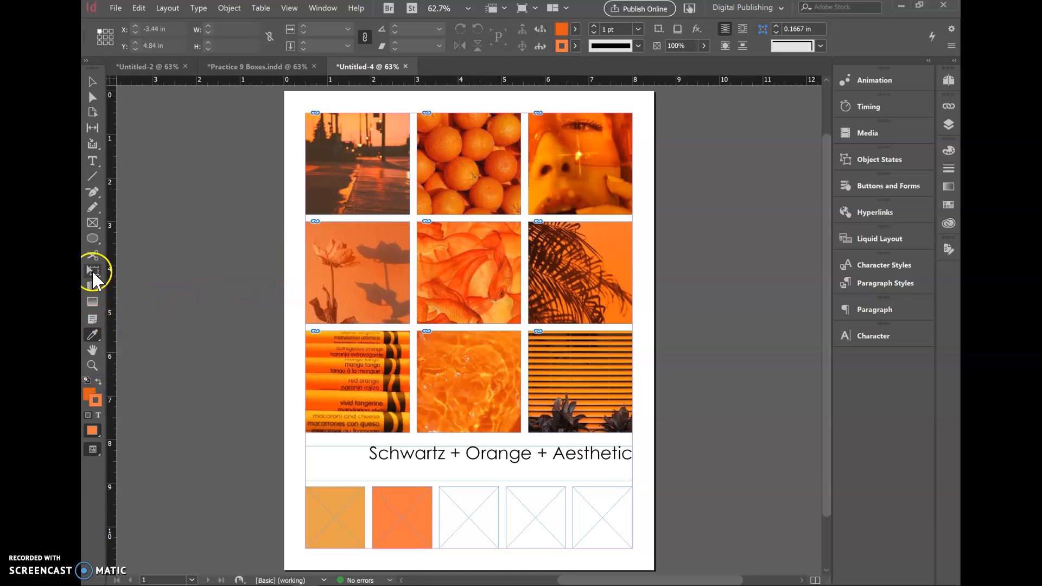
left_click(92, 334)
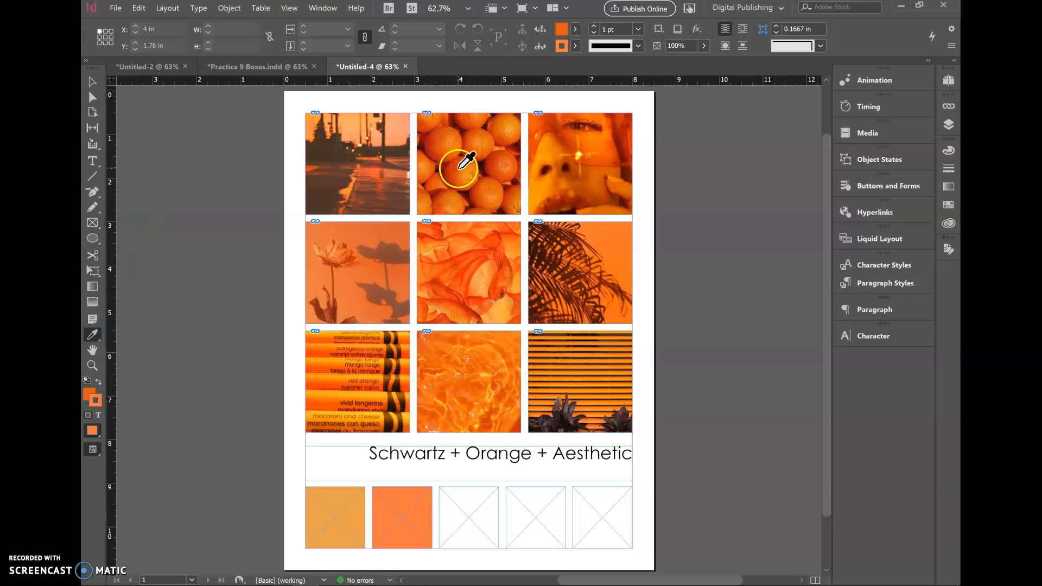
left_click(442, 158)
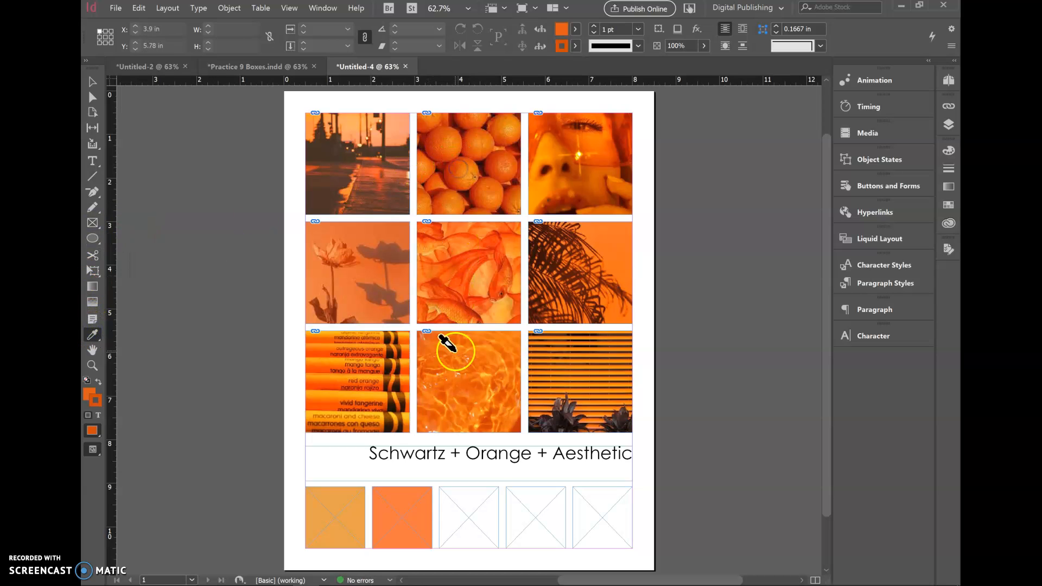
left_click(466, 490)
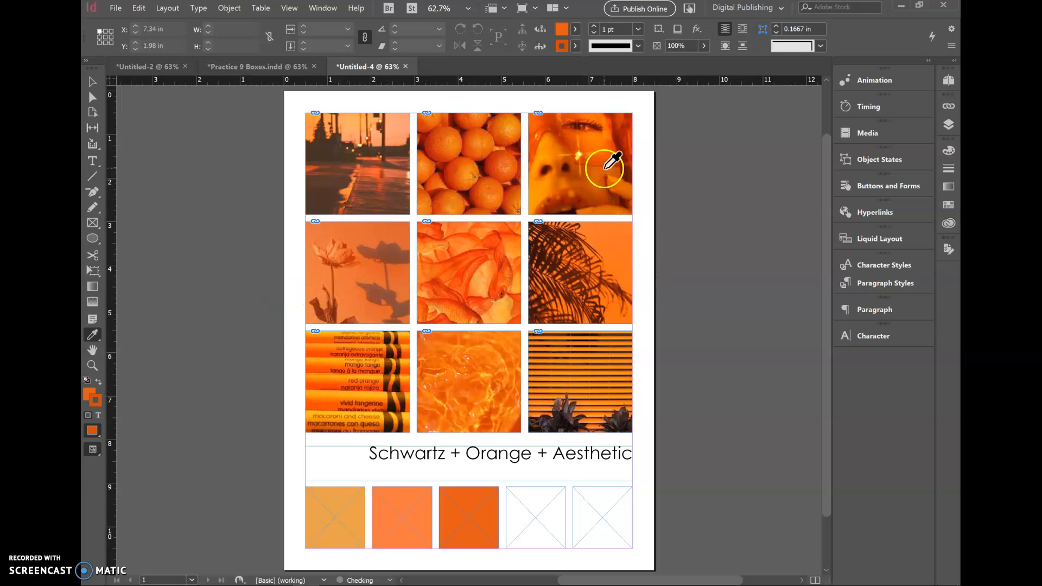
Sample colours from the face picture with the Eyedropper and fill the fourth and fifth swatch frames
left_click(593, 184)
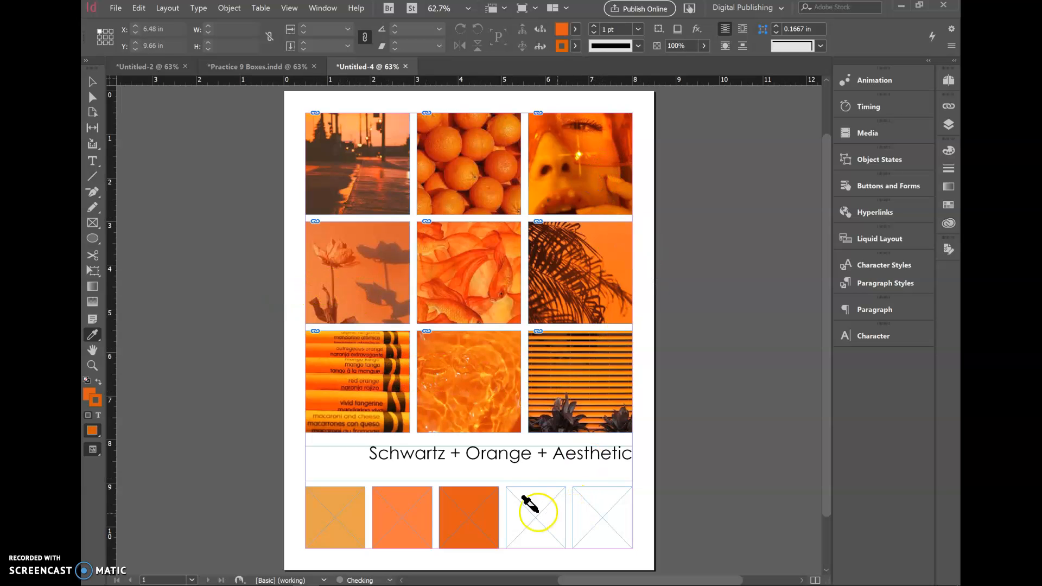
left_click(517, 501)
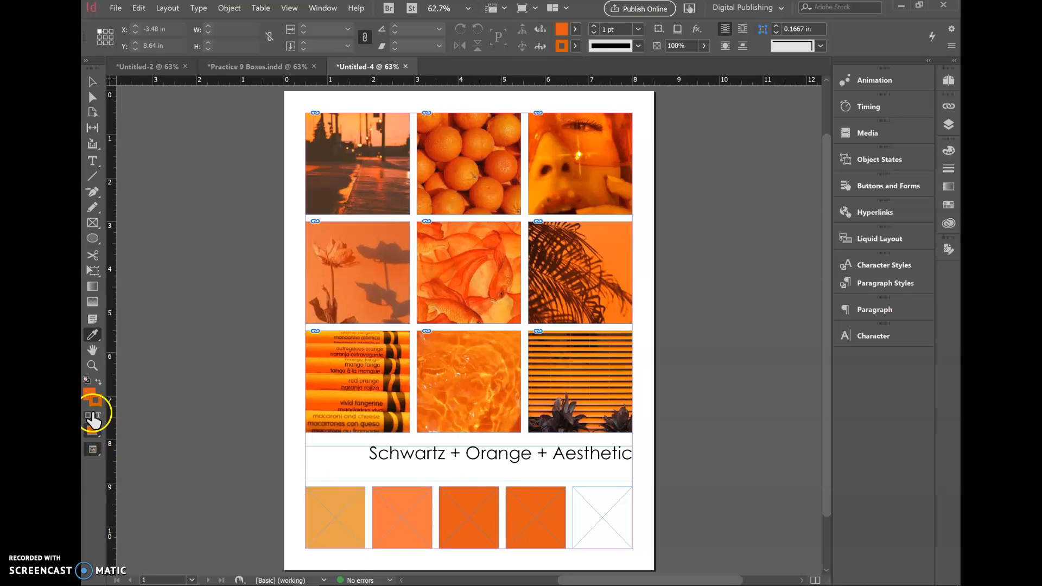
left_click(93, 338)
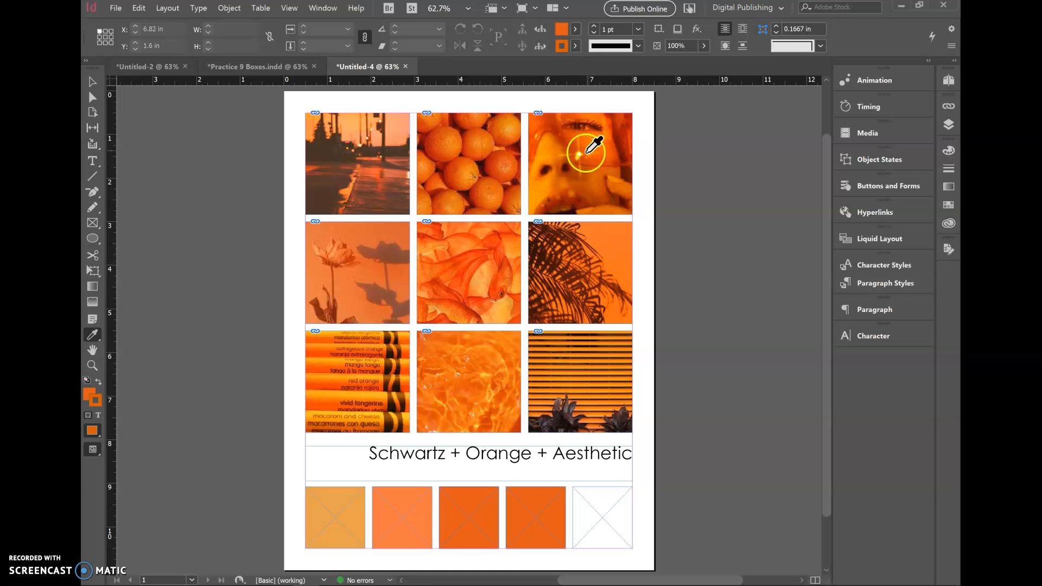
left_click(623, 122)
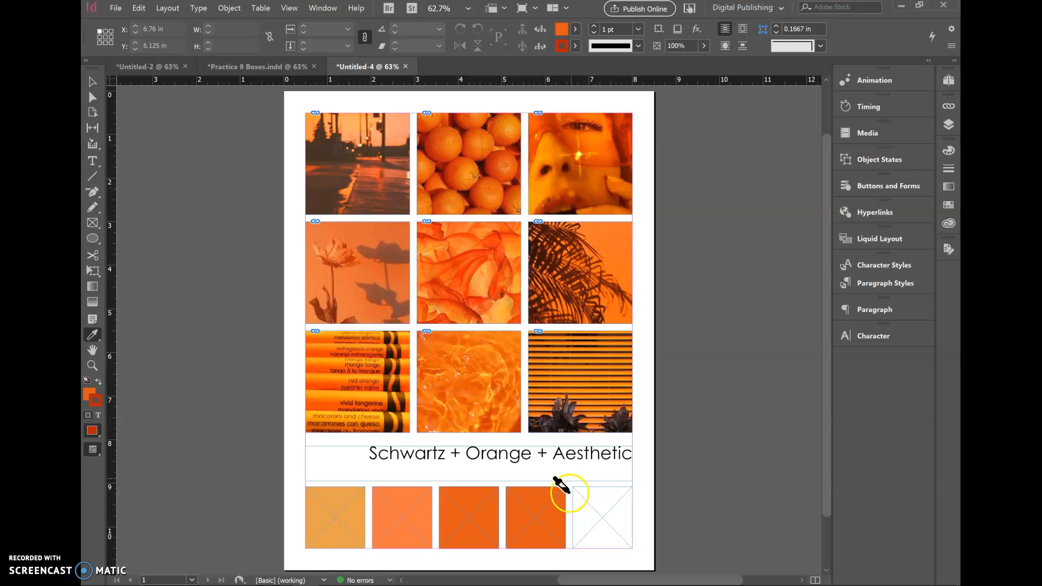
left_click(584, 503)
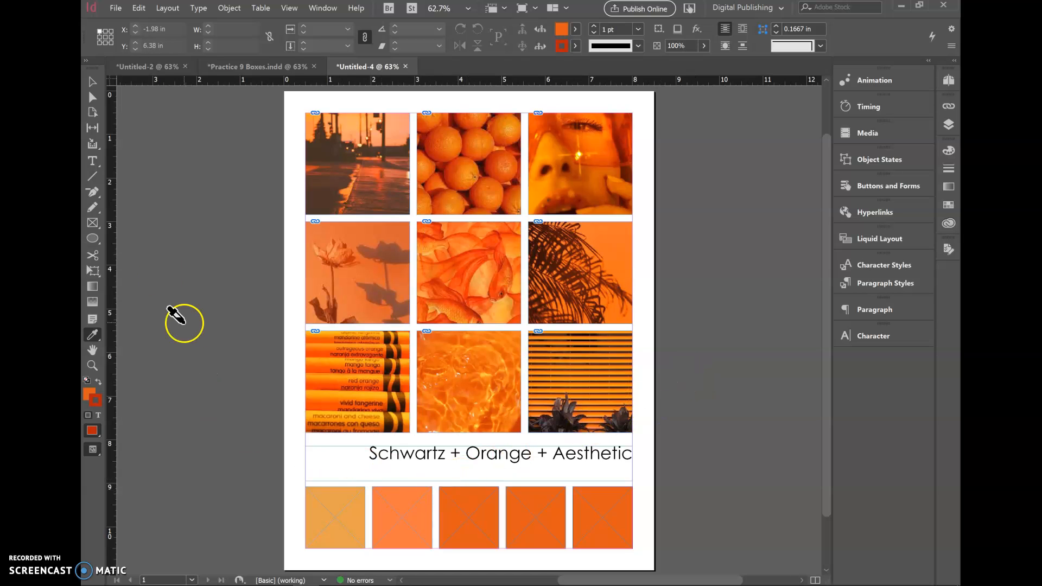
Preview the page and nudge the title frame down to a Y position of about 8.29 in, and deselect it
left_click(95, 86)
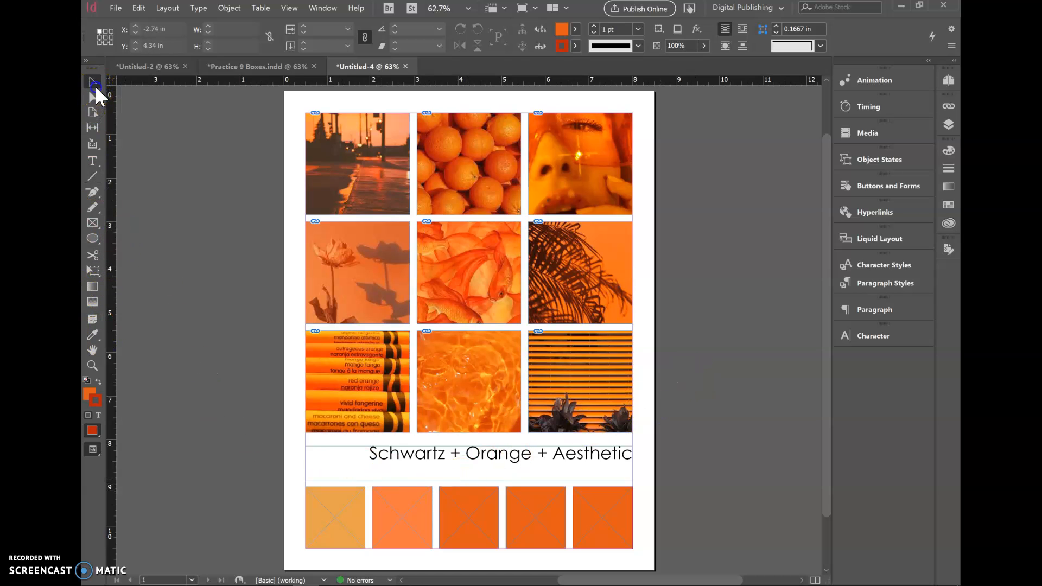
key("w")
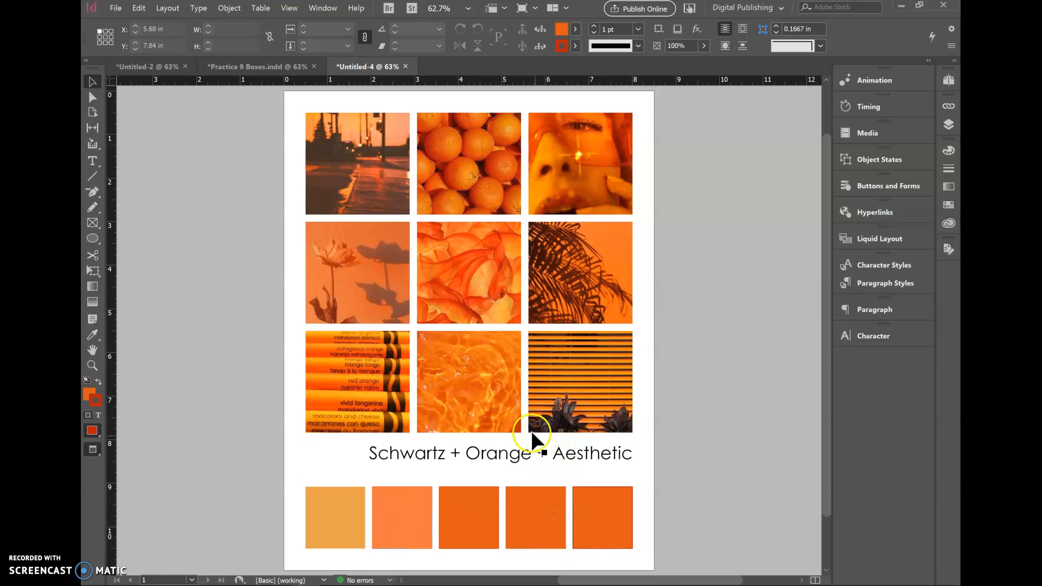
left_click(556, 455)
key("Down")
key("Down")
key("Down")
key("Down")
key("Down")
key("Down")
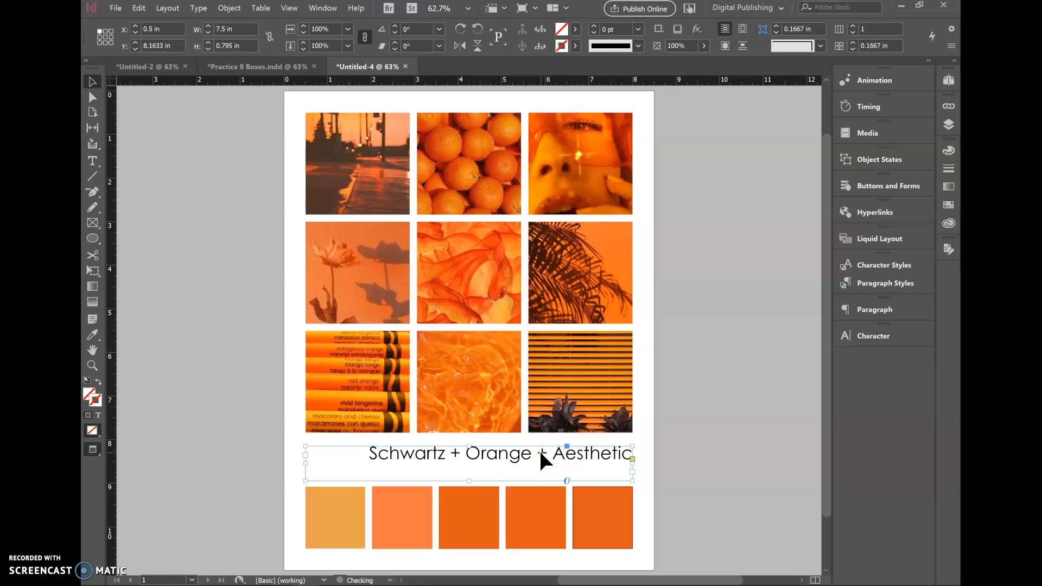
key("Down")
key("Down")
key("Down")
key("Down")
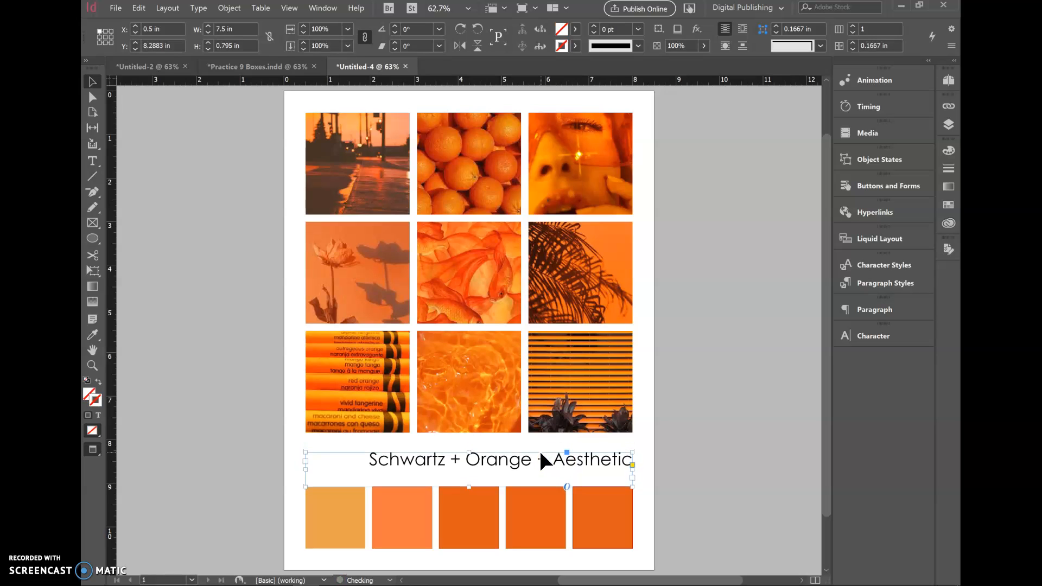
left_click(766, 332)
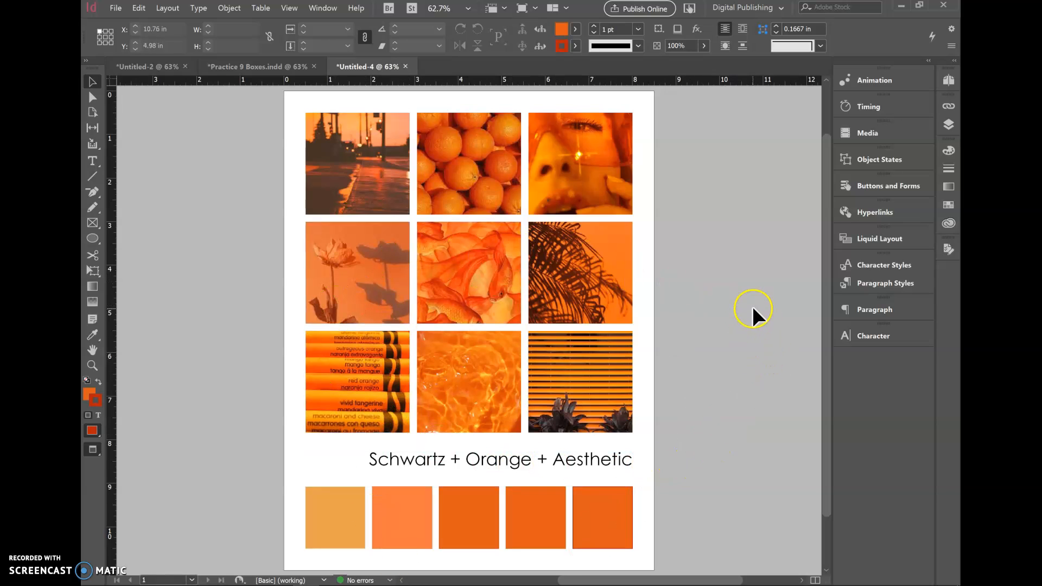
scroll(752, 303, "up", 3)
scroll(750, 300, "down", 4)
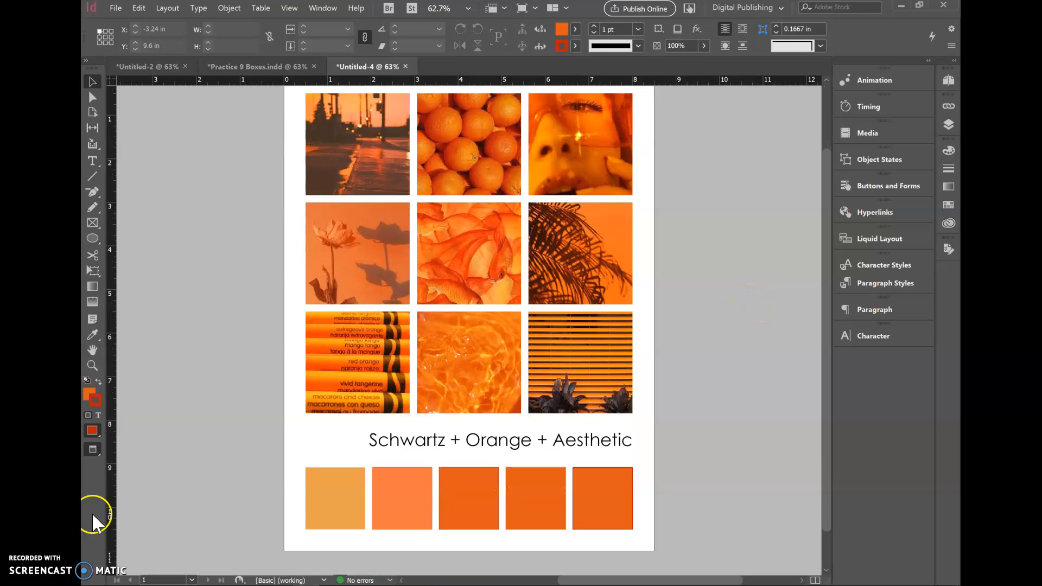
scroll(690, 343, "up", 2)
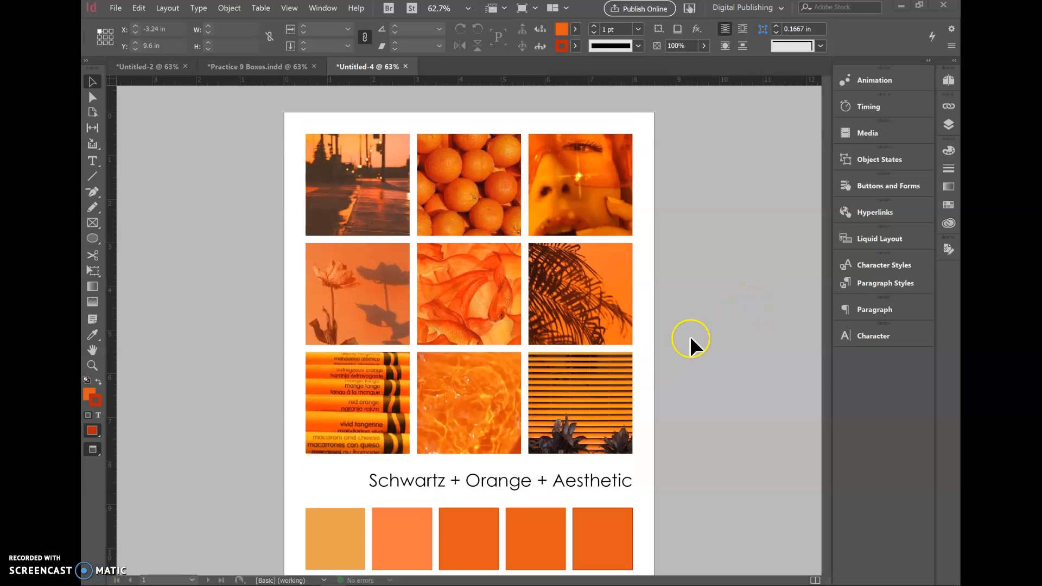
scroll(689, 341, "down", 2)
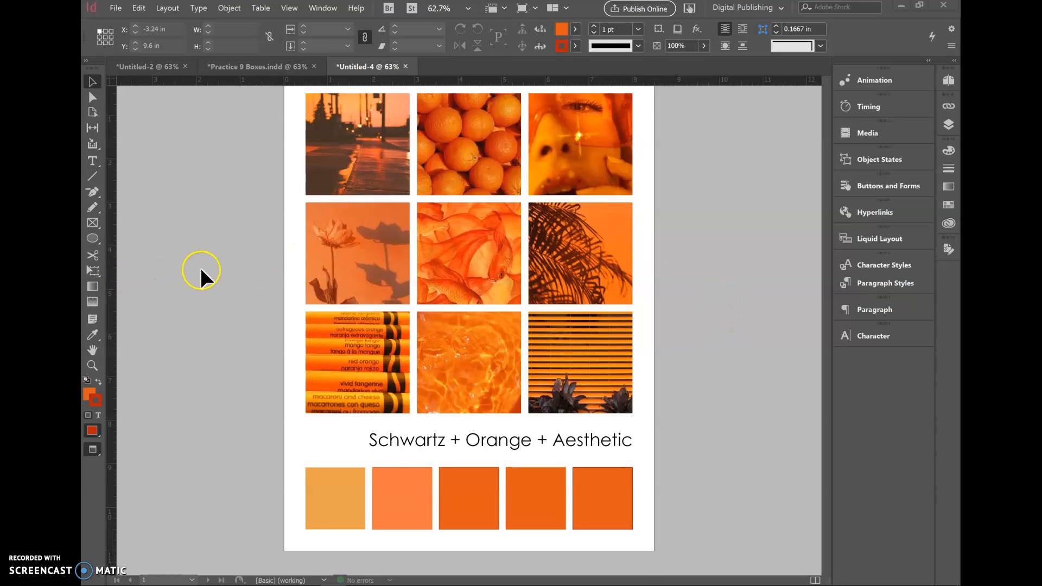
scroll(206, 260, "up", 1)
scroll(220, 249, "down", 1)
left_click(108, 9)
left_click(157, 101)
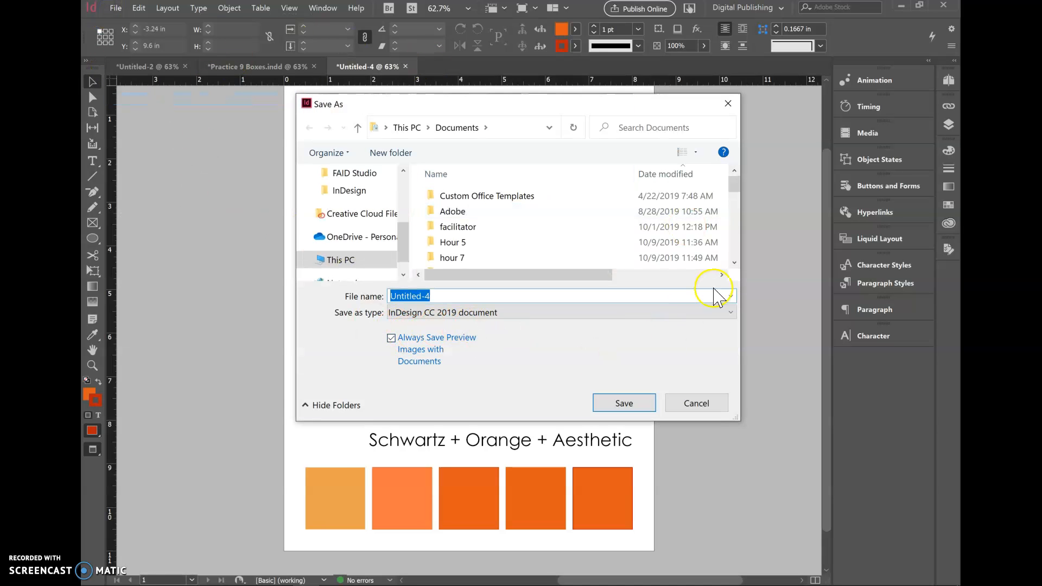
left_click(696, 402)
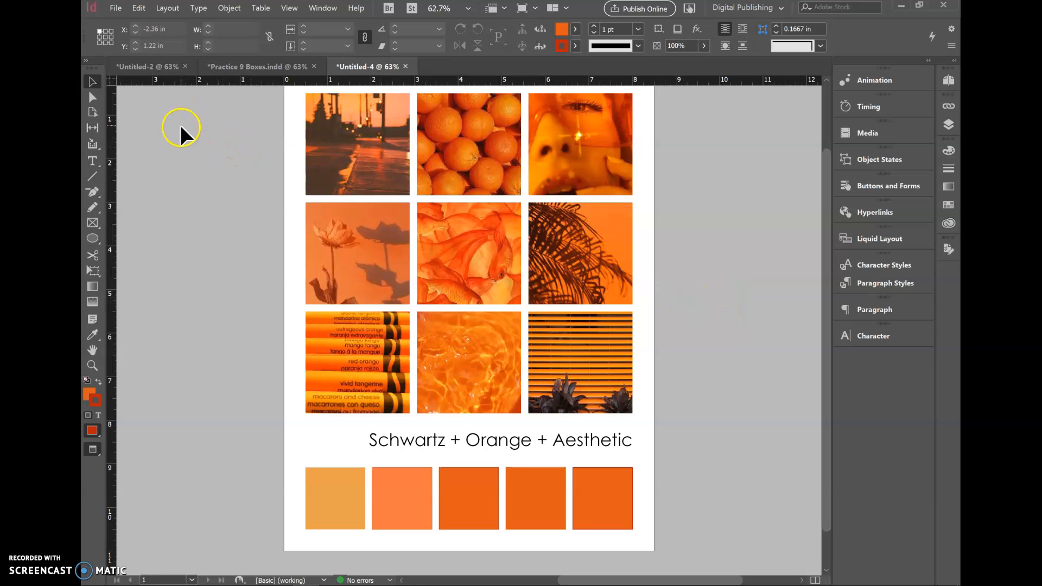
Start exporting the mood board as Adobe PDF (Interactive), naming the file with the owner's surname followed by "orange aesthetic"
left_click(116, 9)
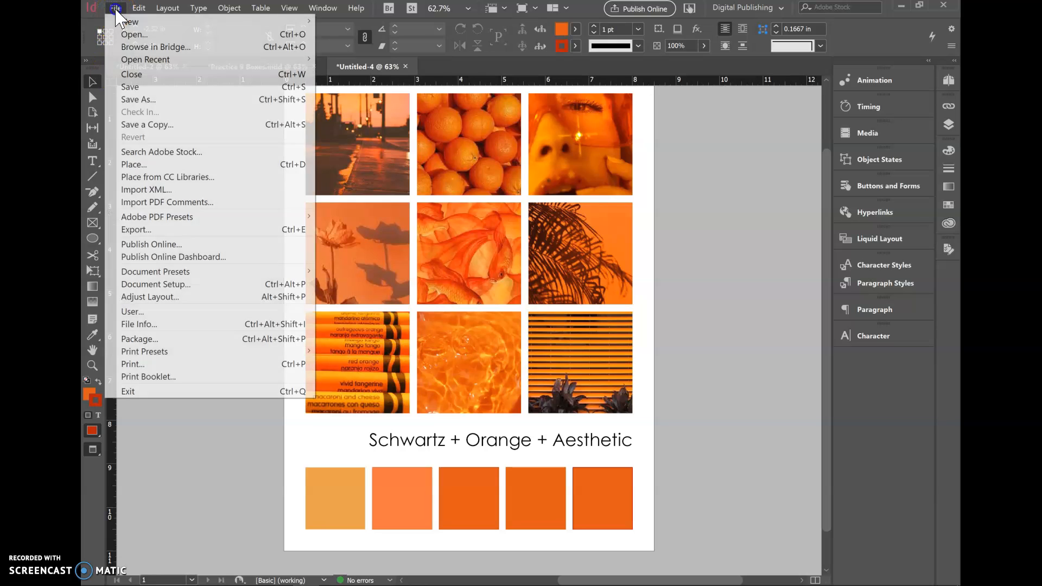
left_click(148, 229)
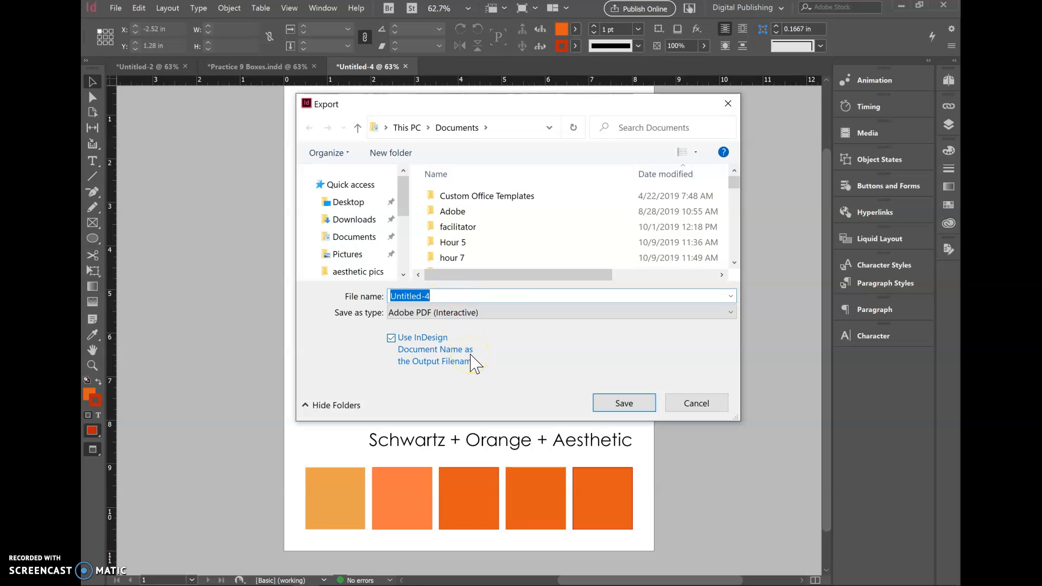
type("sc")
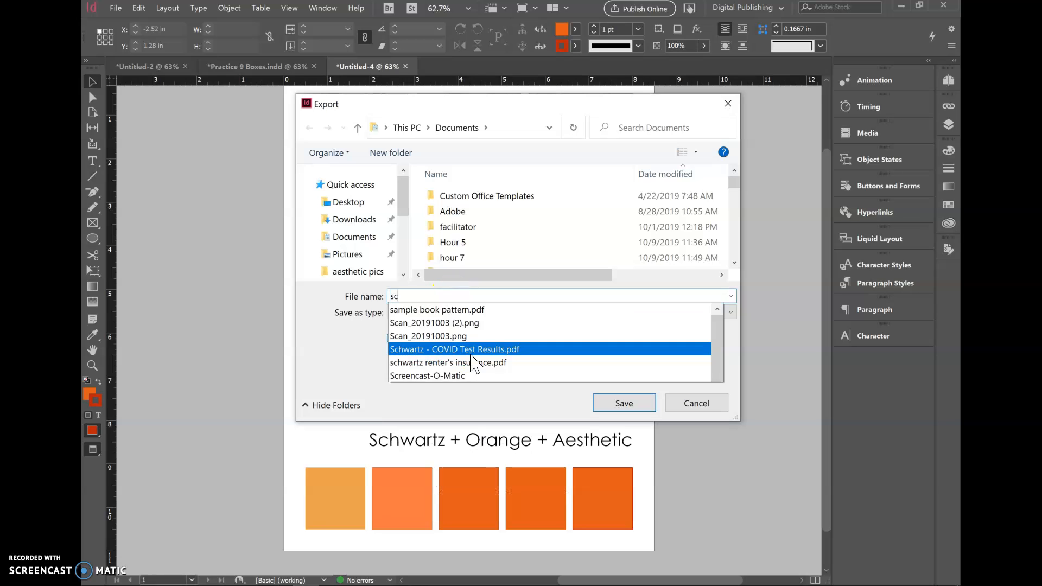
type("hwartz ")
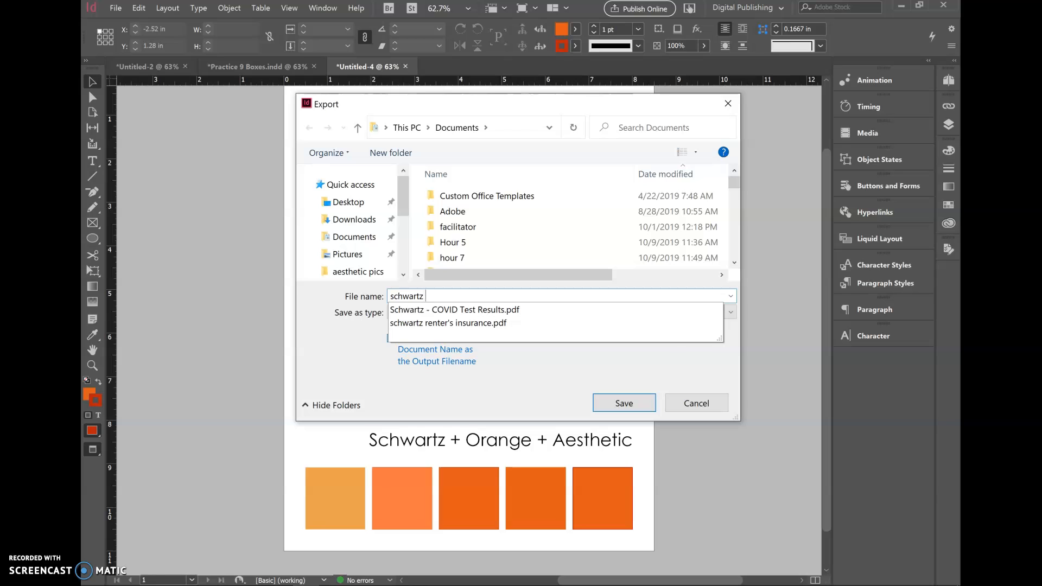
type("aesthetic")
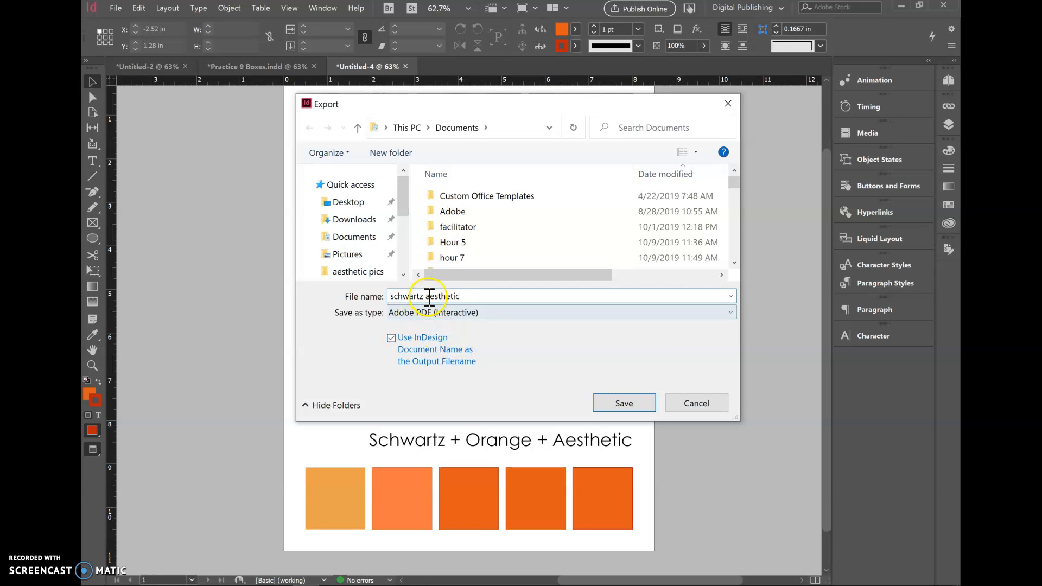
left_click(429, 297)
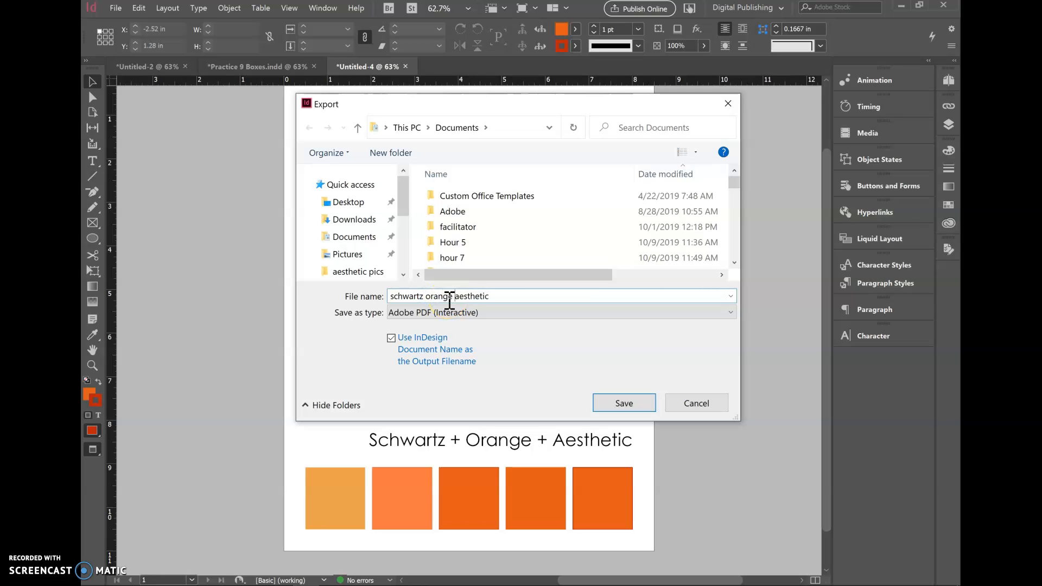
Choose the Apparel Production folder inside Documents as the destination and export the interactive PDF of all pages as spreads
scroll(467, 228, "down", 10)
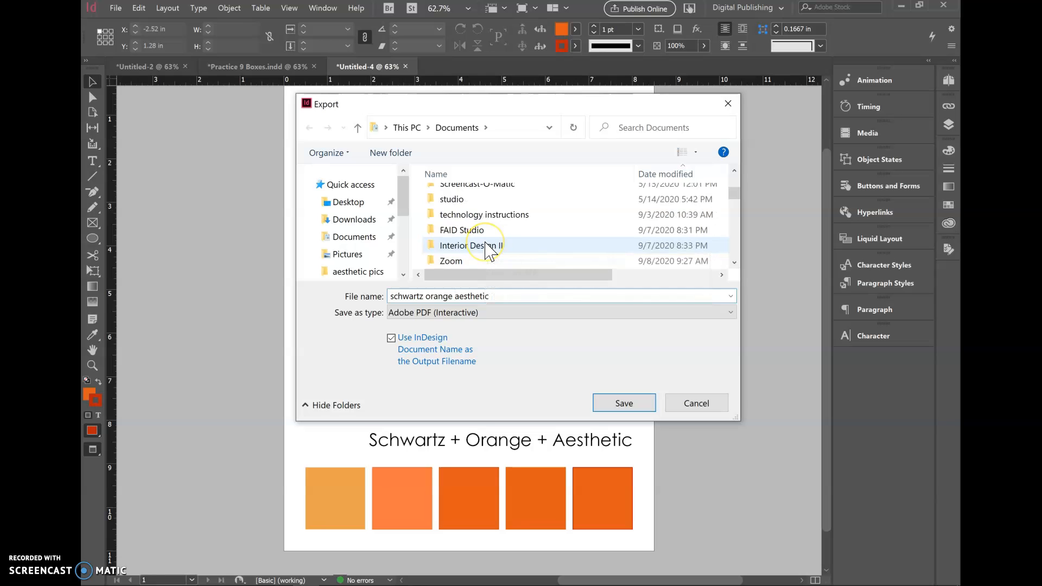
scroll(491, 252, "down", 1)
scroll(491, 255, "up", 10)
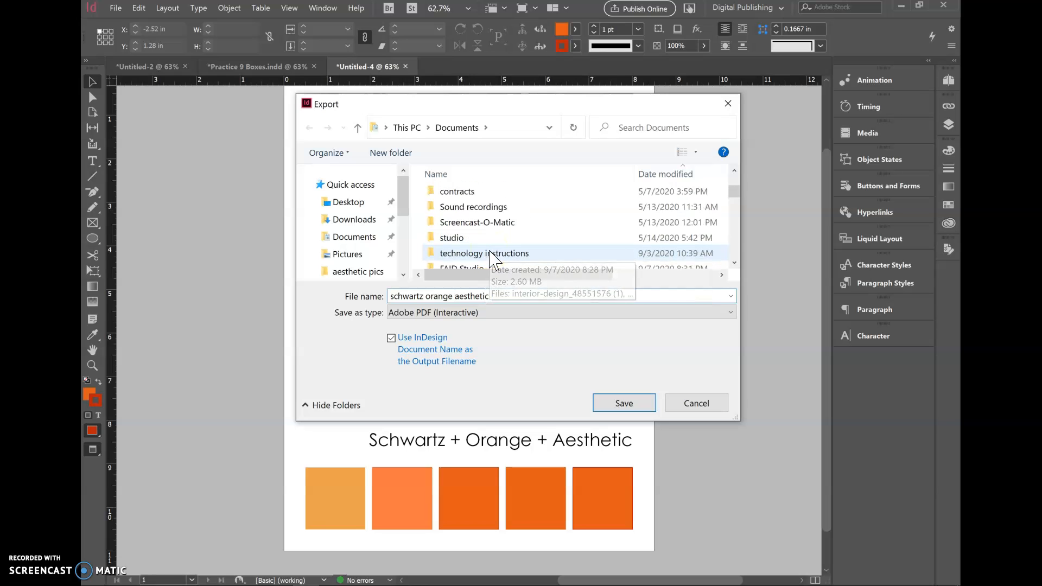
scroll(491, 239, "down", 11)
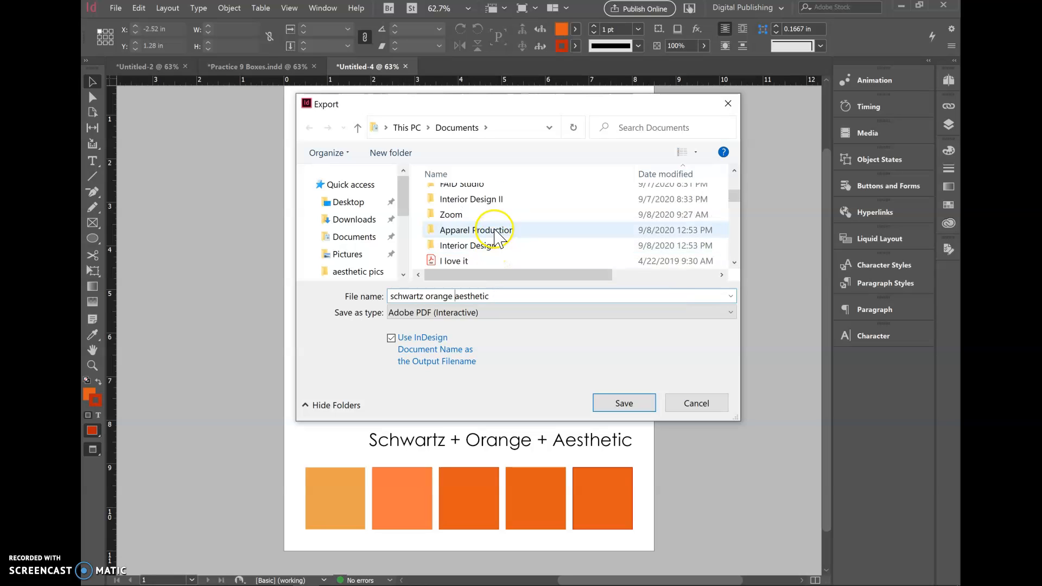
left_click(493, 231)
double_click(493, 232)
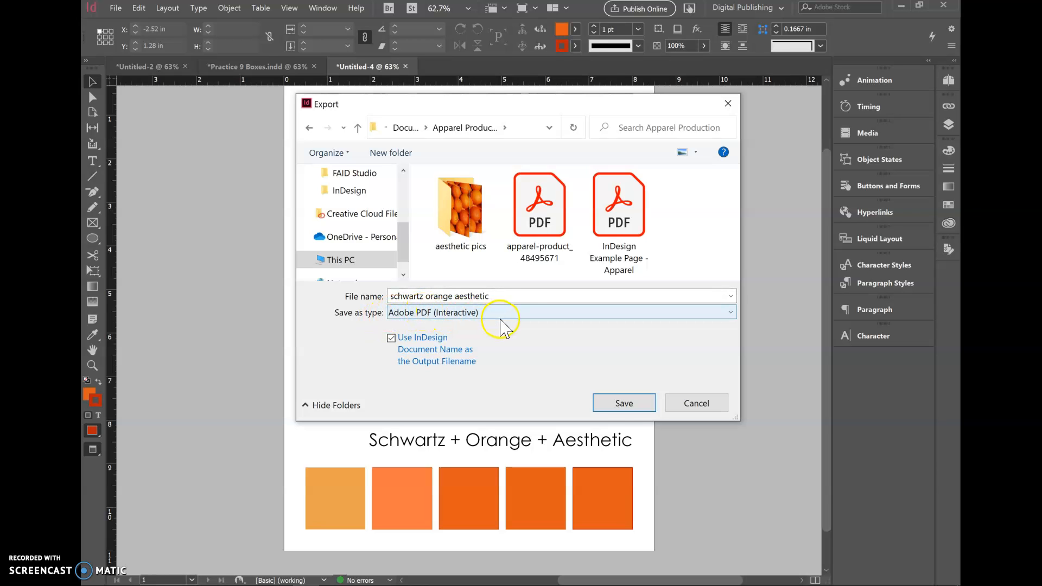
left_click(624, 403)
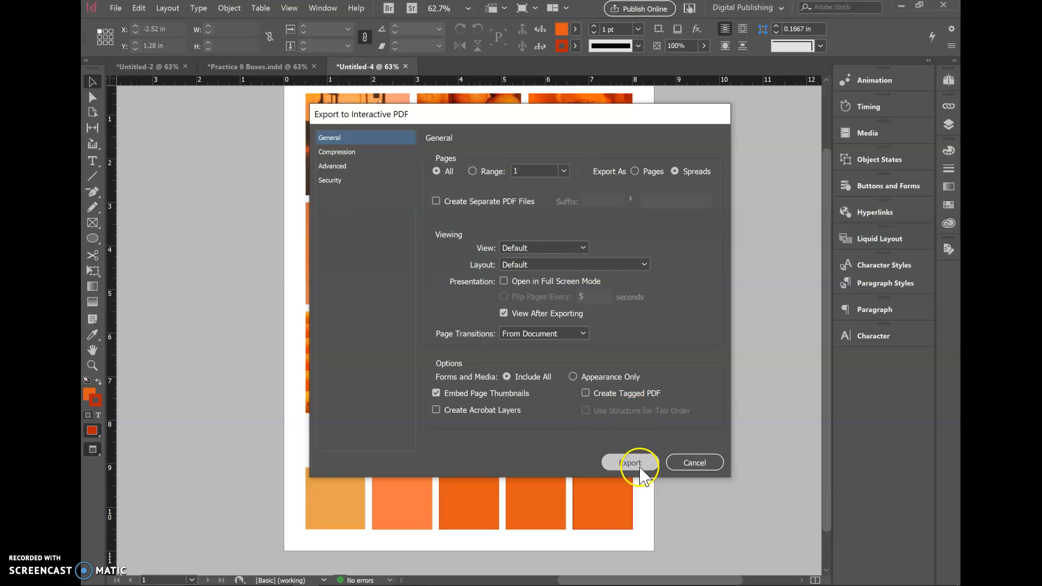
left_click(639, 466)
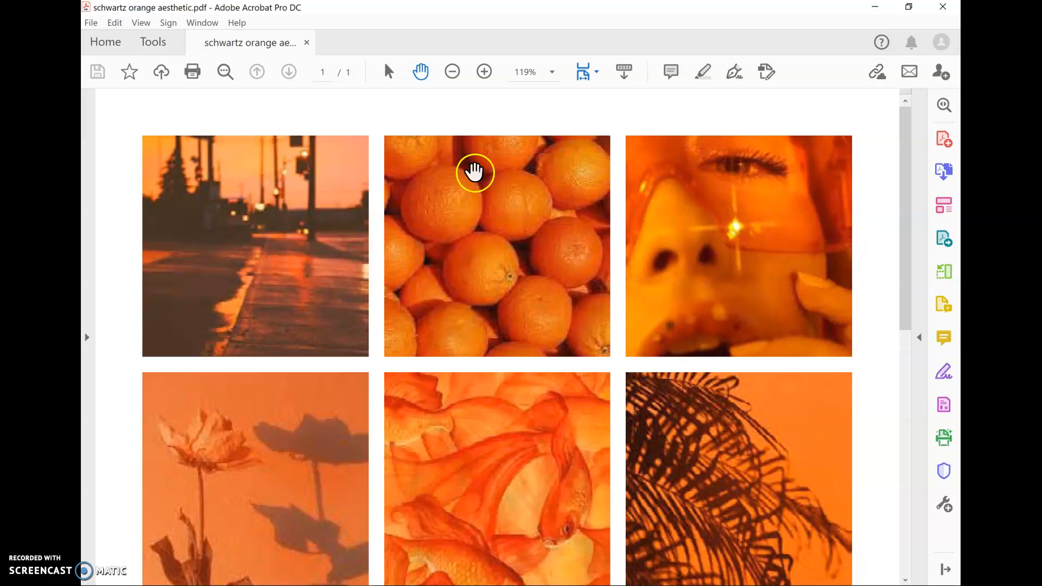
Zoom out the exported PDF in Acrobat to 56.9% to check the pictures, title and colour swatches together
left_click(452, 71)
left_click(453, 72)
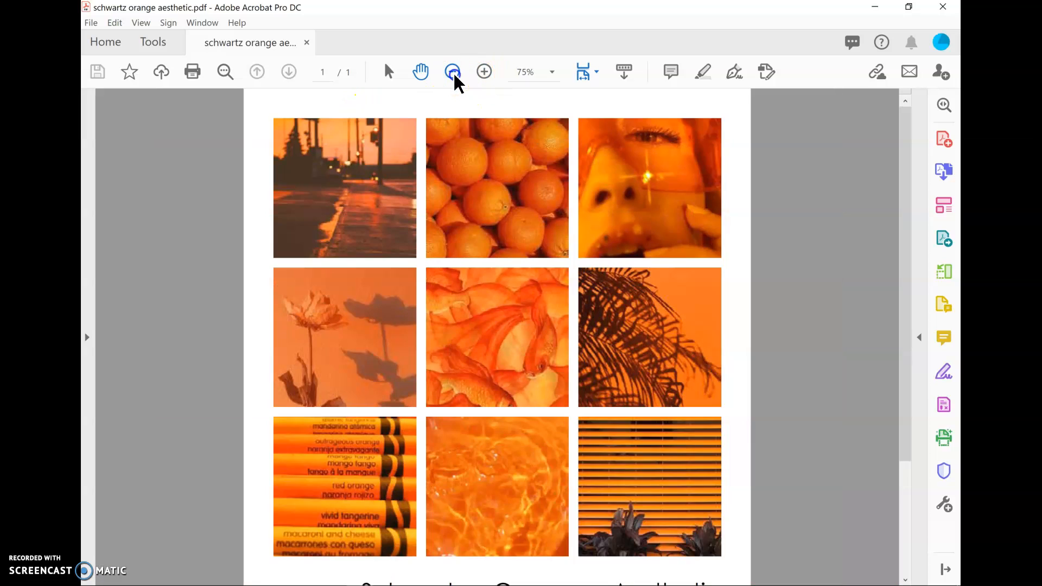
left_click(453, 72)
left_click(452, 72)
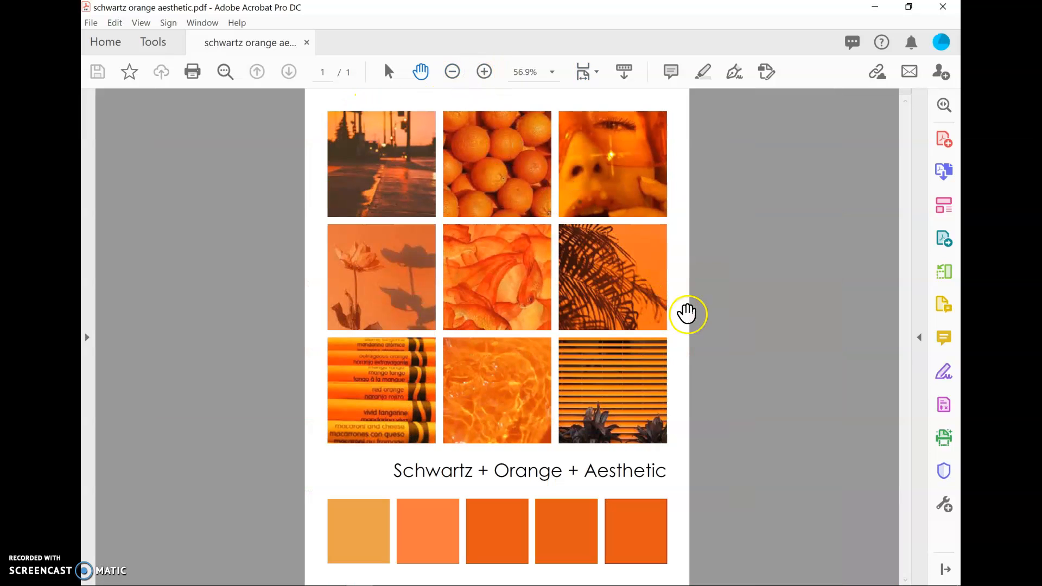